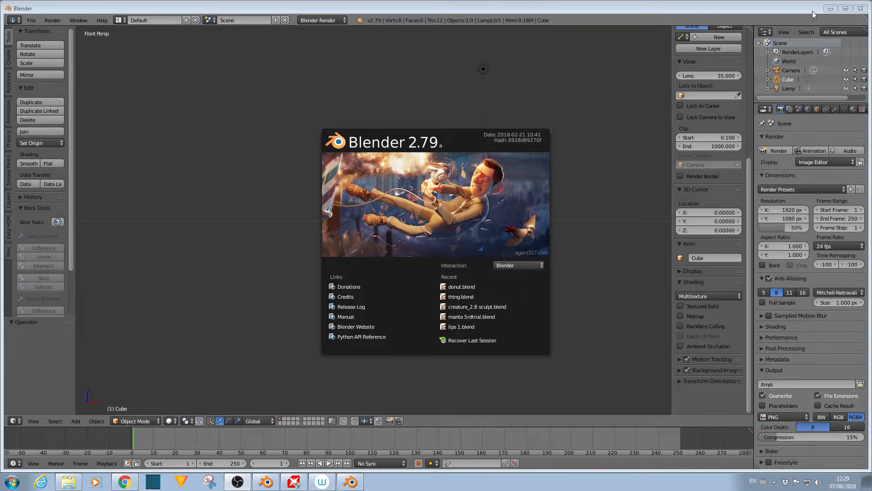
- Switch to the Blender 2.80 window, dismiss its splash screen and view the default cube from several angles
left_click(830, 8)
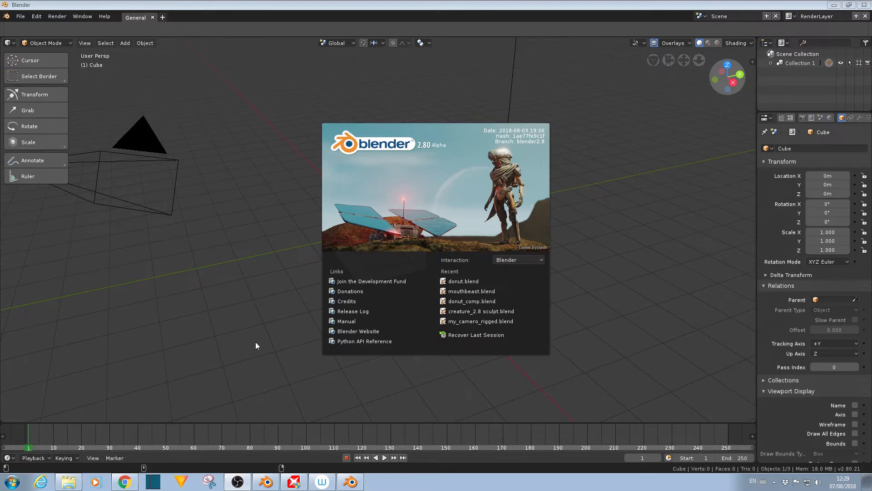
left_click(238, 284)
middle_click_drag(296, 332, 444, 327)
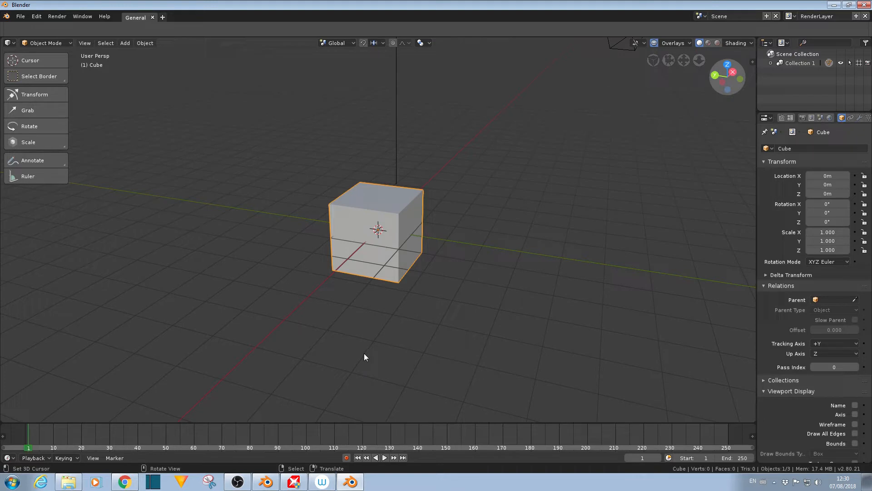
middle_click_drag(364, 356, 342, 325)
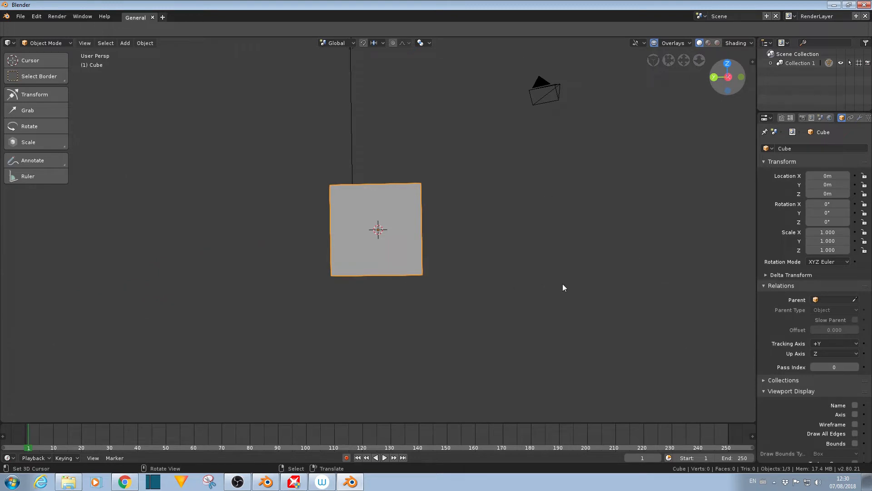
middle_click_drag(560, 262, 541, 250)
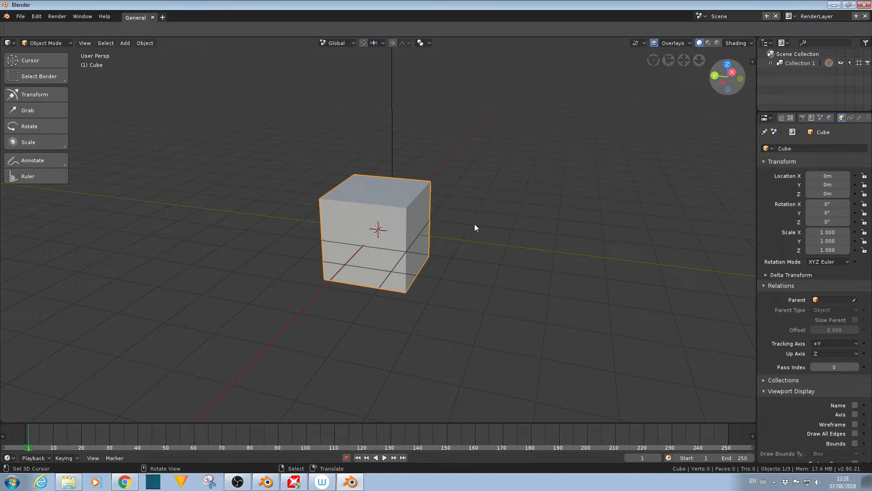
- Enter Edit Mode on the default cube and add an Array modifier to it
key("Tab")
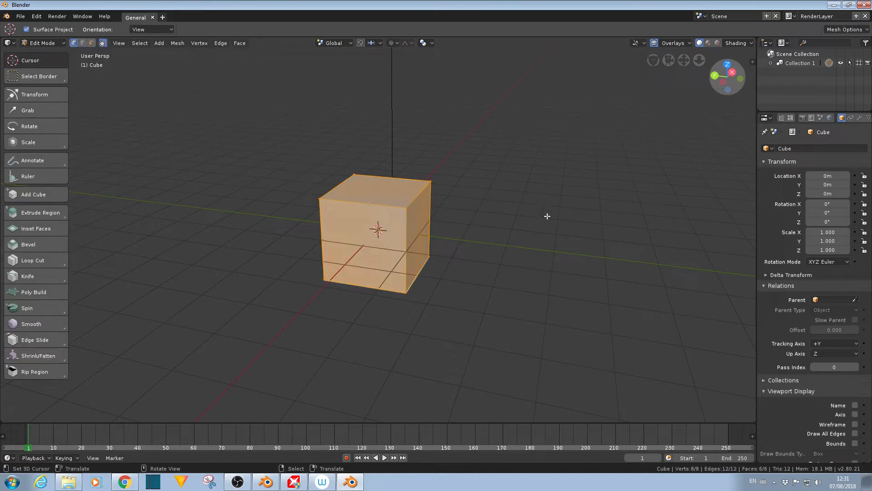
left_click(859, 118)
left_click(814, 149)
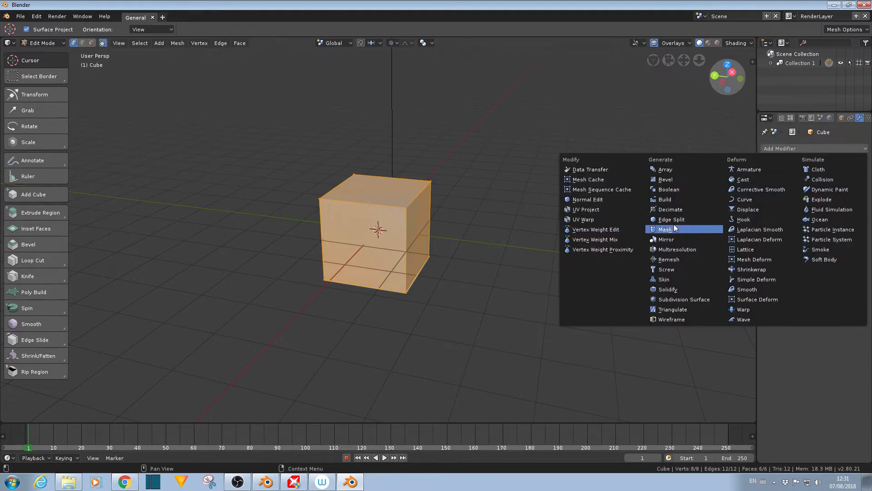
left_click(672, 169)
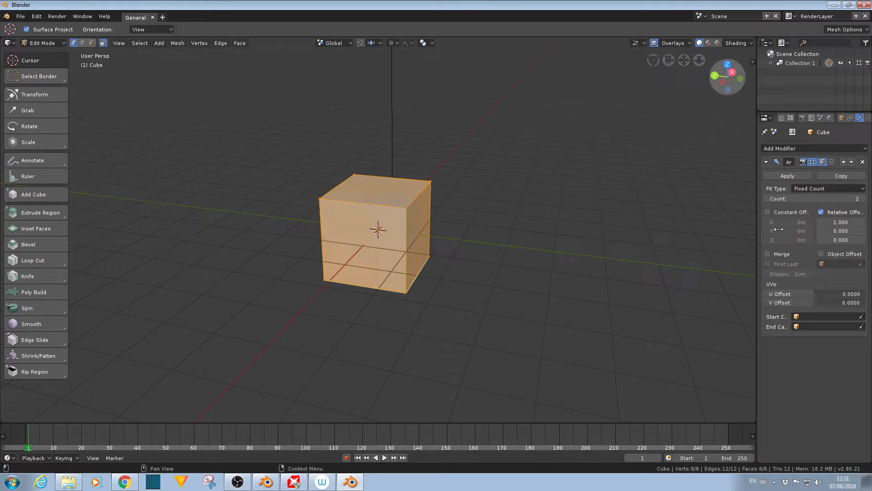
- Set the Array modifier's count to 7 and return the cube to Object Mode
left_click(863, 198)
left_click(863, 198)
left_click(863, 199)
left_click(862, 199)
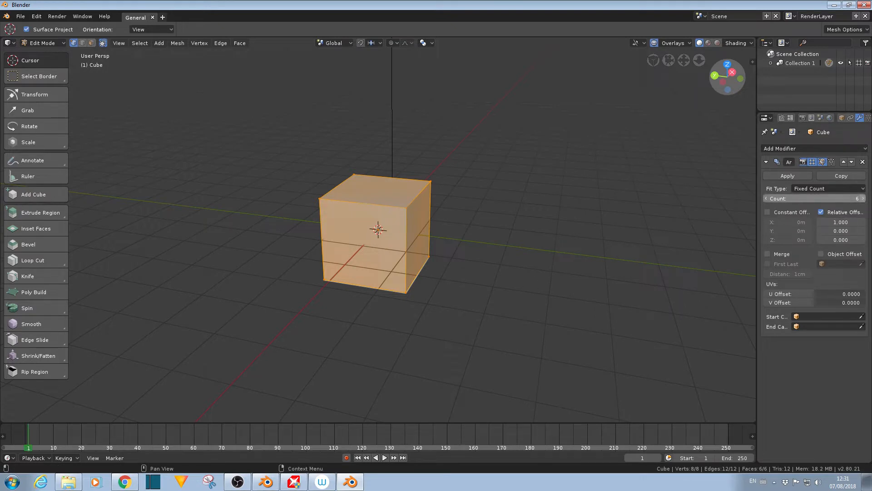
left_click(863, 199)
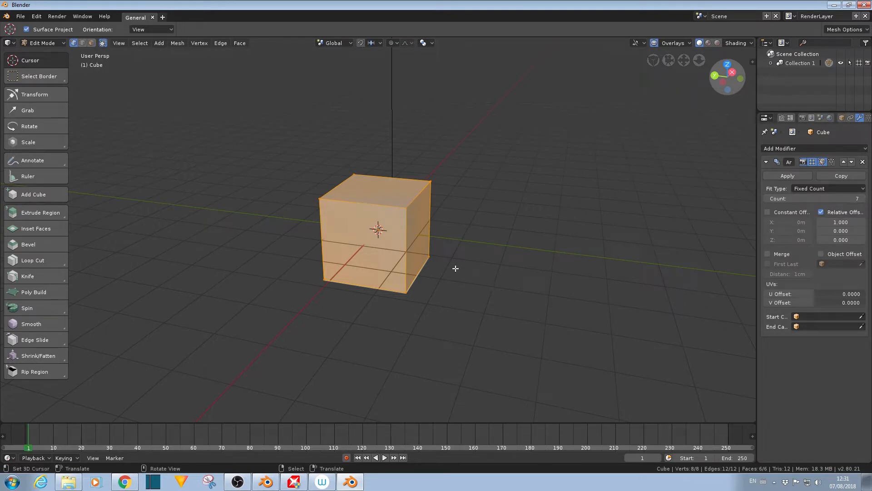
key("Tab")
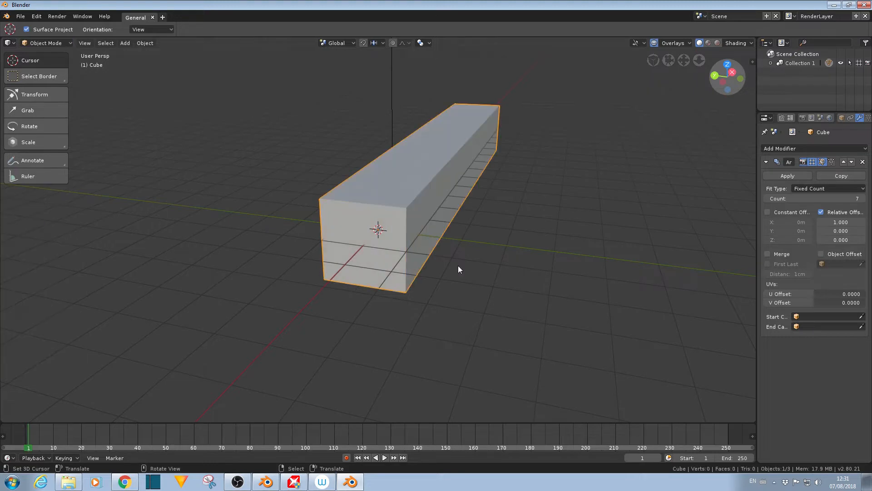
middle_click_drag(502, 210, 478, 211)
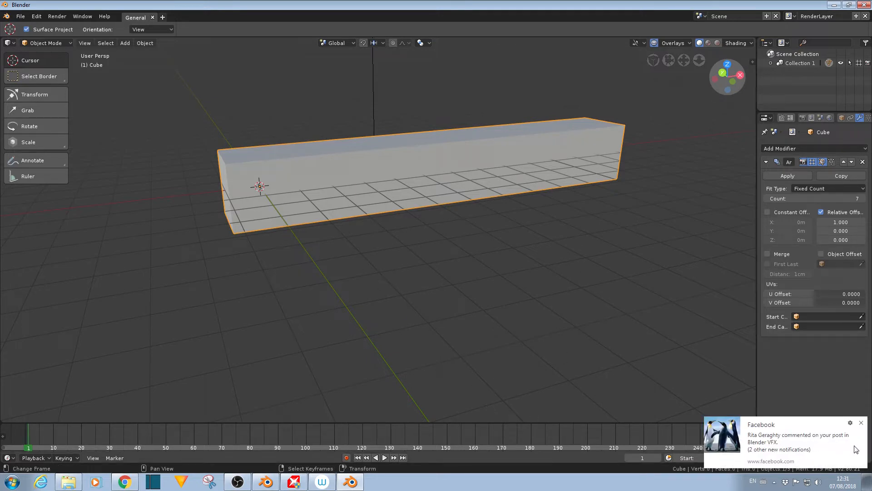
left_click(861, 423)
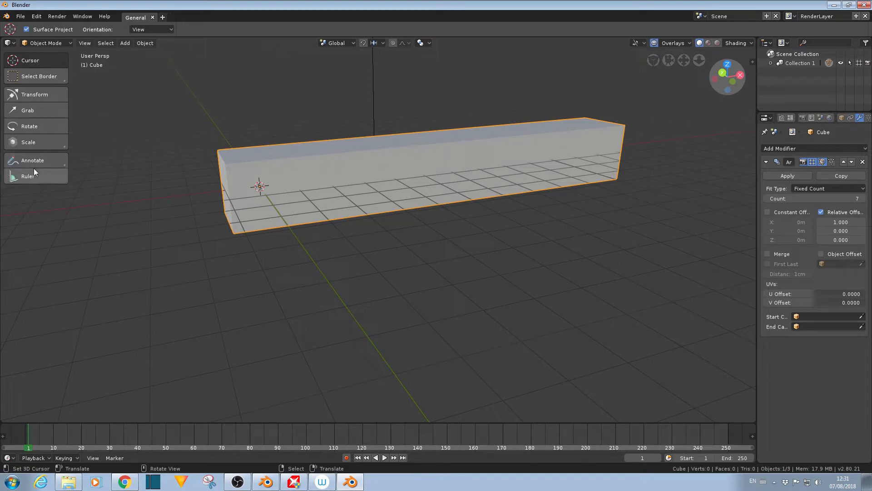
- Rotate the arrayed cube about 61° around the Z axis and move it about 4.12 m along X
left_click(34, 125)
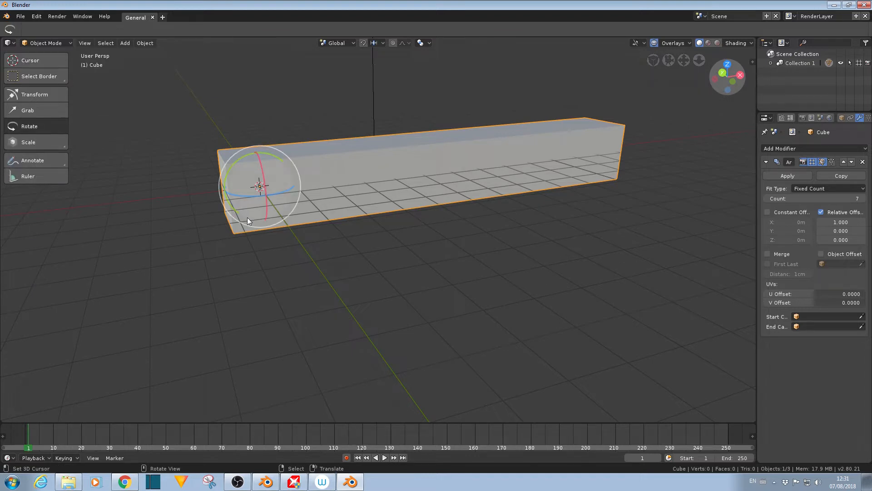
key("r")
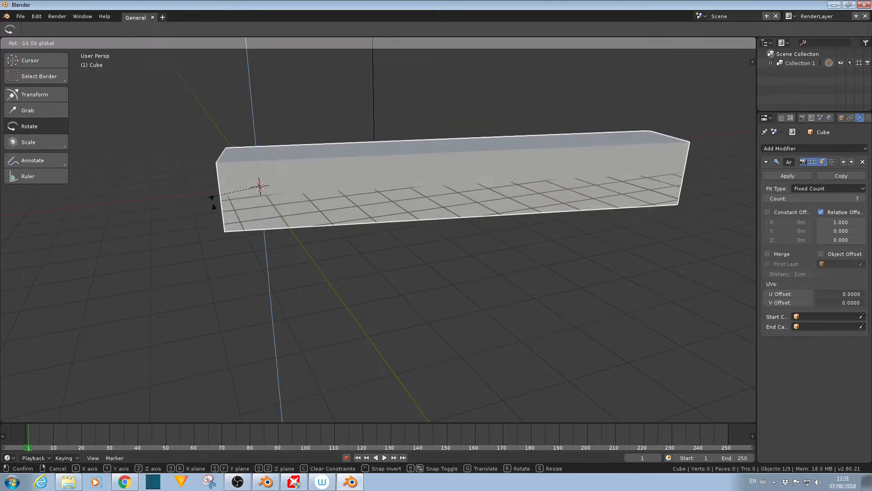
left_click(233, 197)
left_click(35, 113)
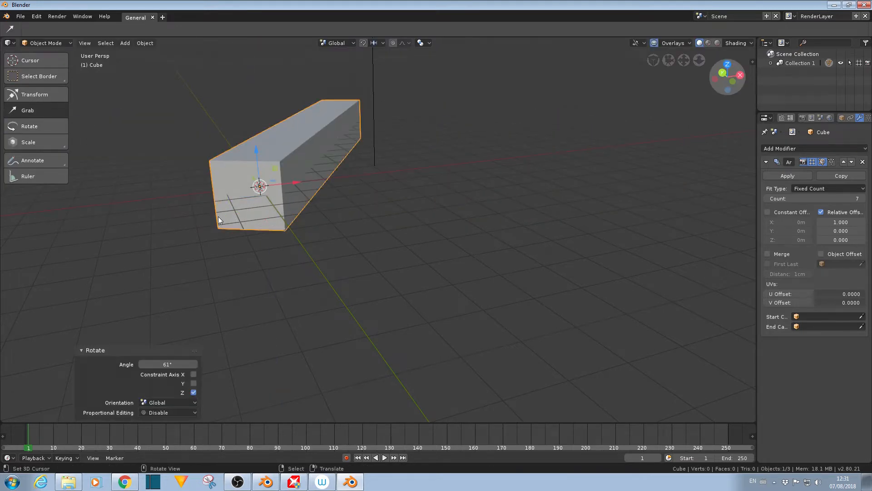
left_click_drag(295, 180, 425, 182)
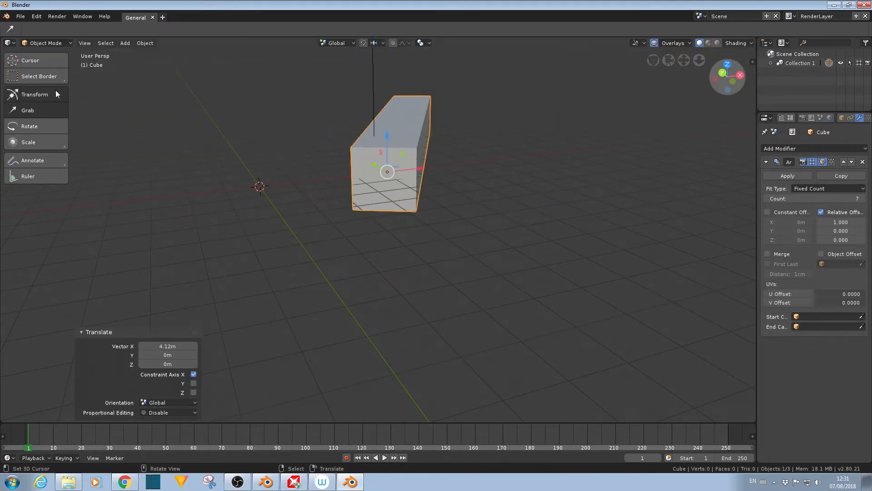
- With the Transform tool, scale the arrayed cube about 1.95 along Y, scale it along Z, and move it about 73 cm along X
left_click(55, 94)
key("s")
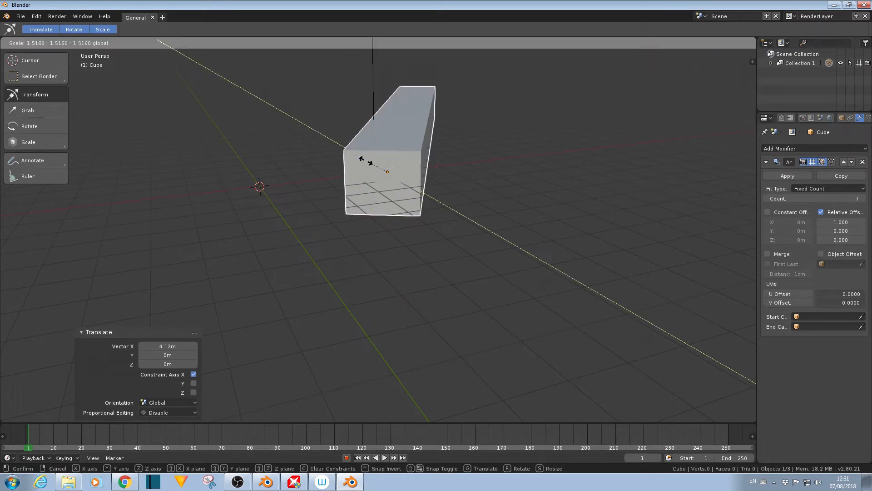
left_click(380, 180)
left_click_drag(386, 144, 383, 128)
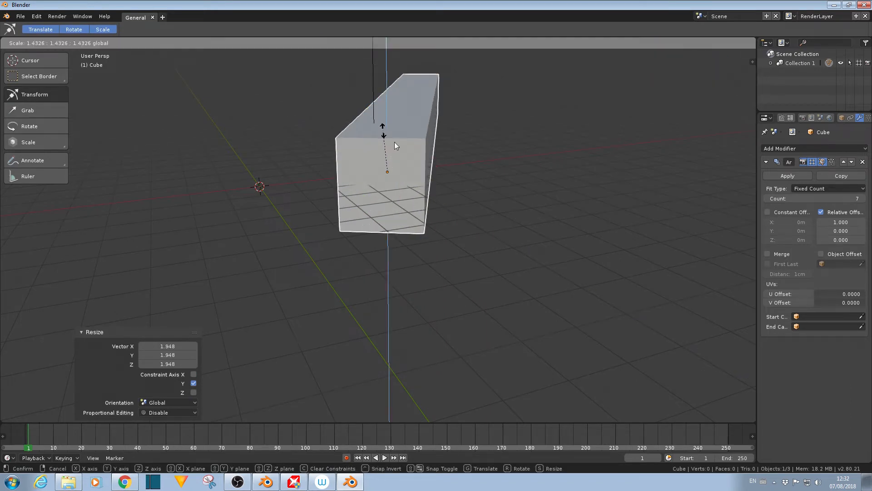
left_click_drag(413, 176, 451, 164)
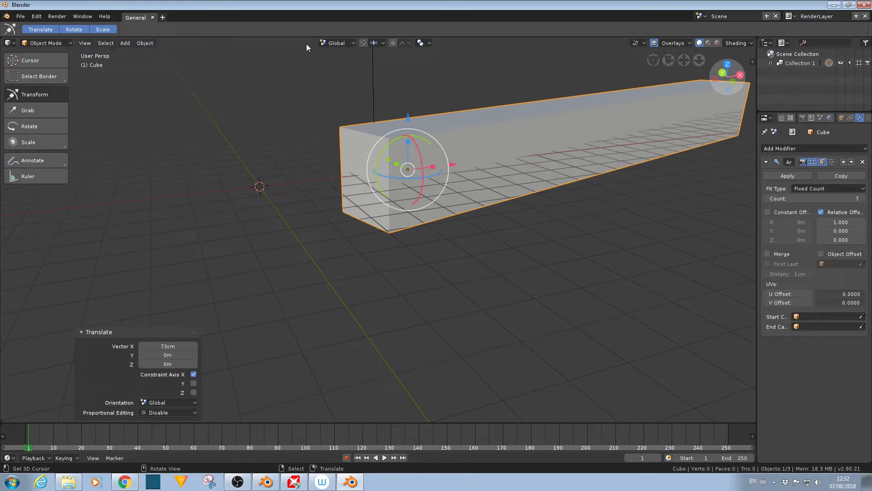
left_click(144, 43)
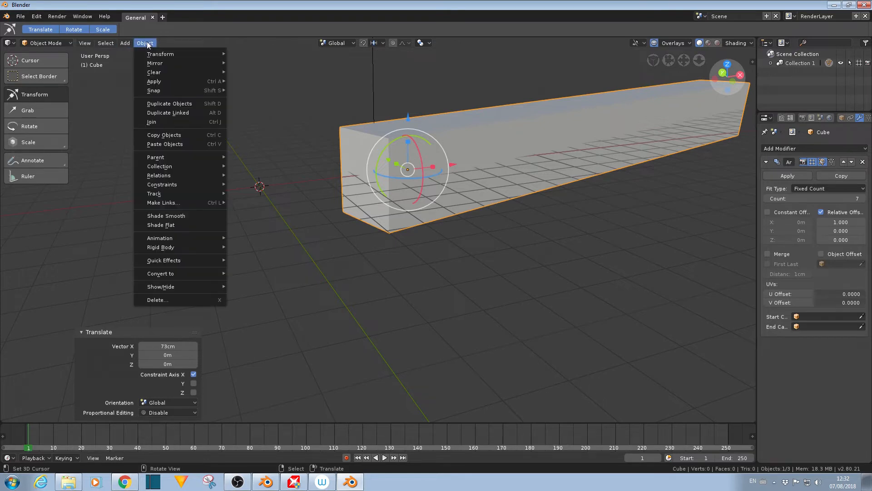
mouse_move(150, 187)
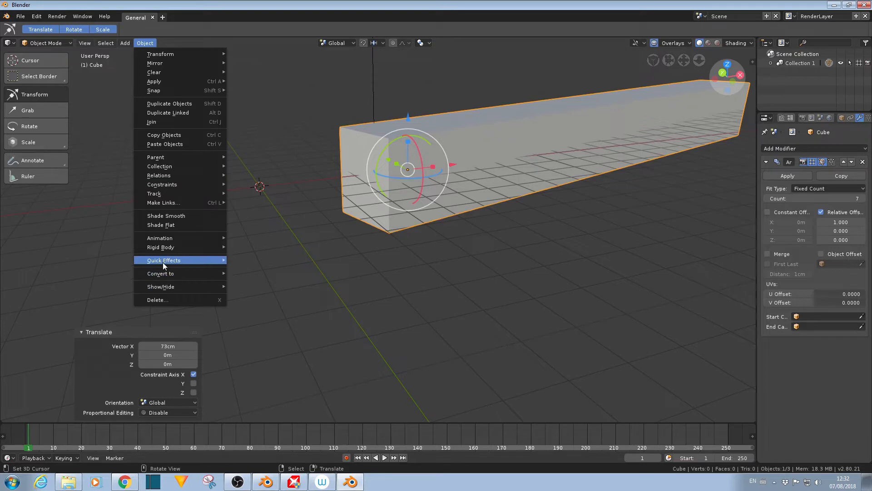
mouse_move(163, 260)
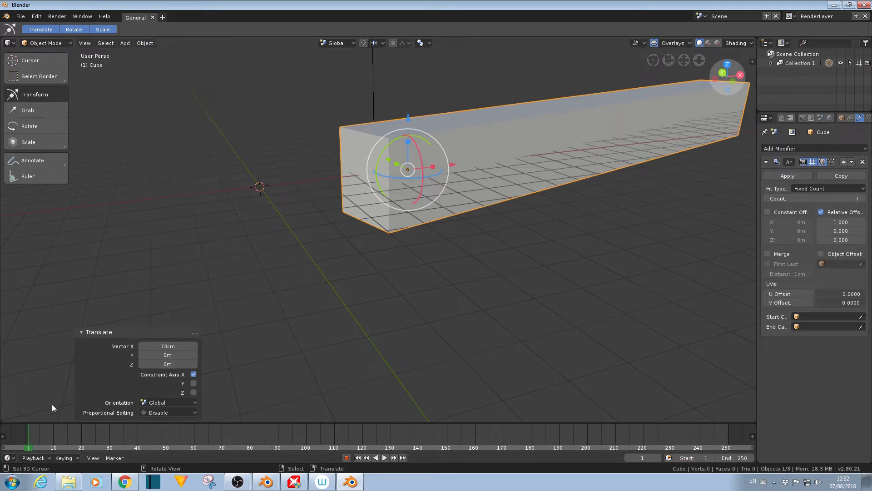
- Switch to the Blender 2.79 window, dismiss its splash screen and examine the tool shelf categories from Misc up to Tools
left_click(266, 481)
left_click(193, 234)
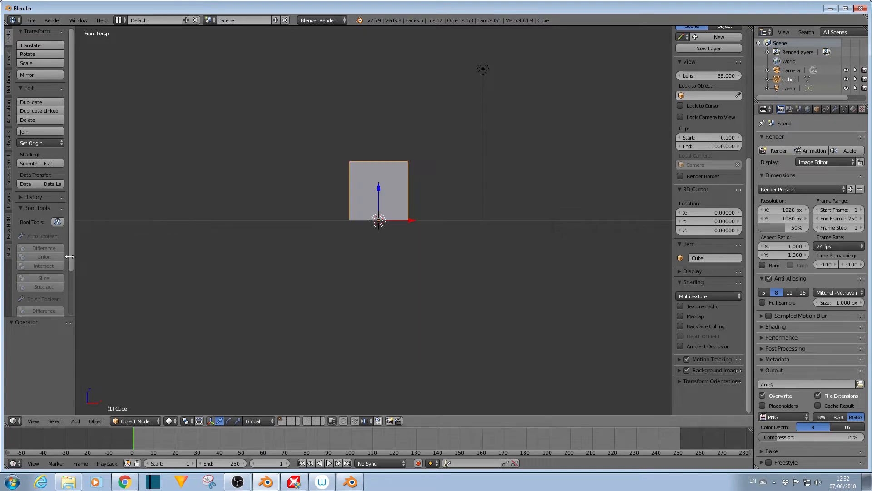
left_click(96, 421)
left_click(9, 251)
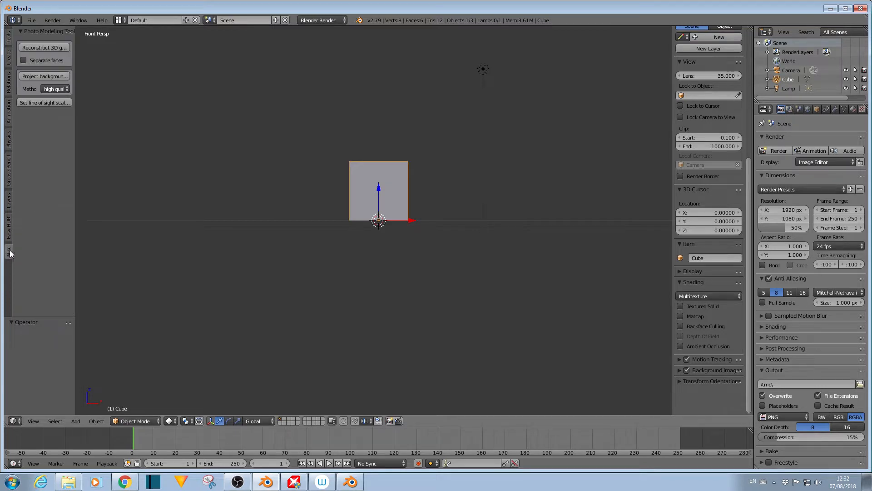
left_click(9, 178)
left_click(9, 139)
left_click(10, 113)
left_click(9, 89)
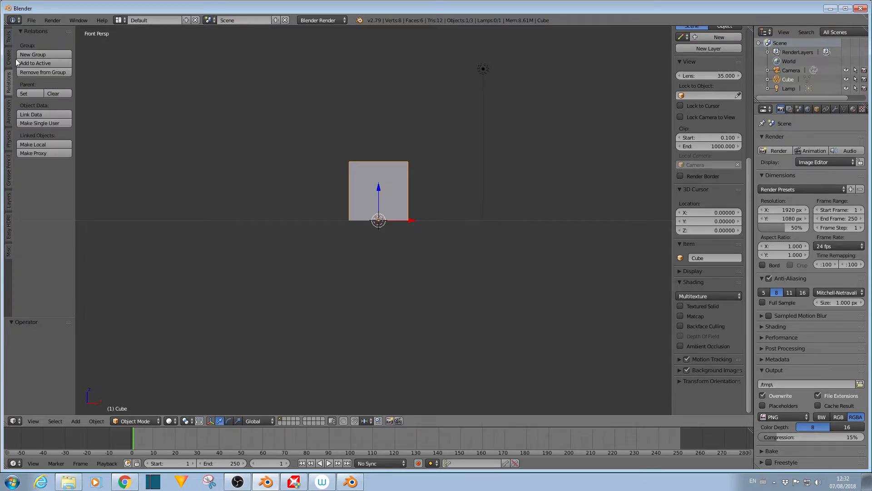
left_click(9, 57)
left_click(9, 38)
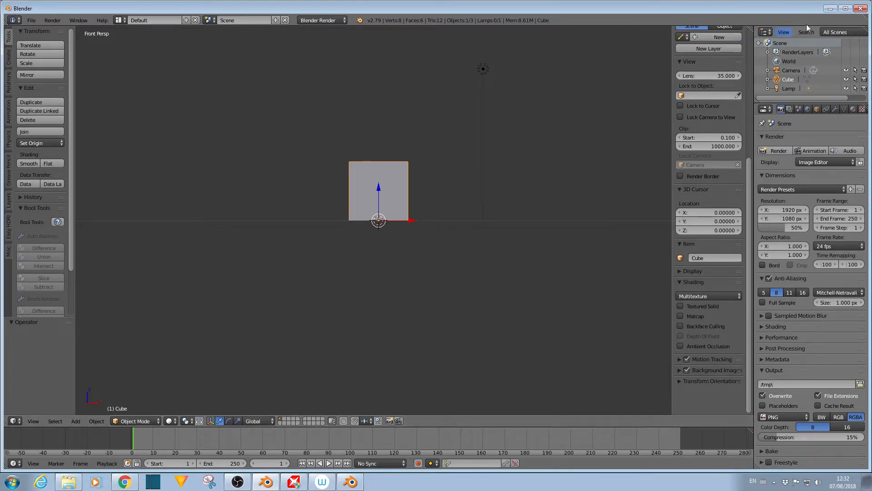
- Return to the Blender 2.80 window and apply smooth shading to the arrayed cube
left_click(831, 9)
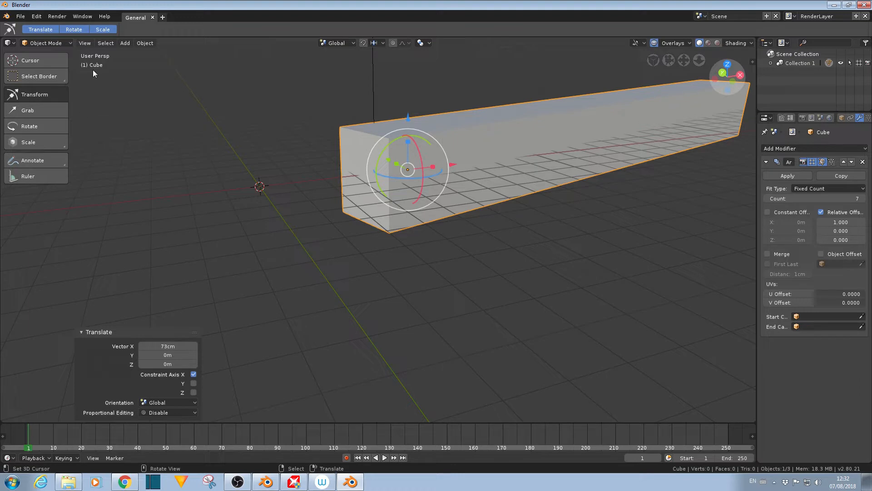
left_click(146, 45)
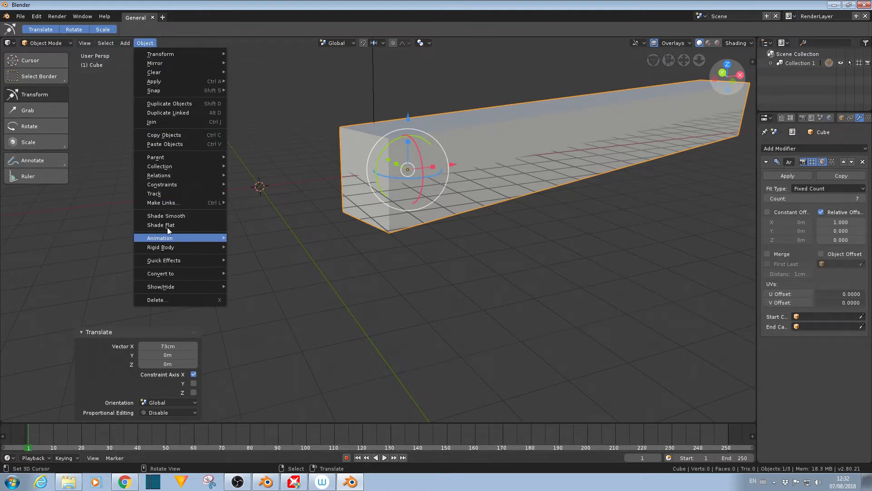
left_click(165, 216)
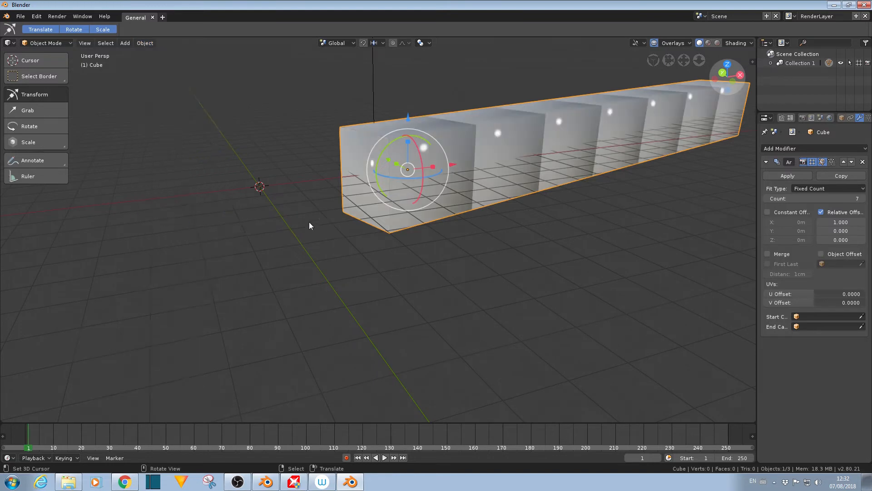
left_click(145, 42)
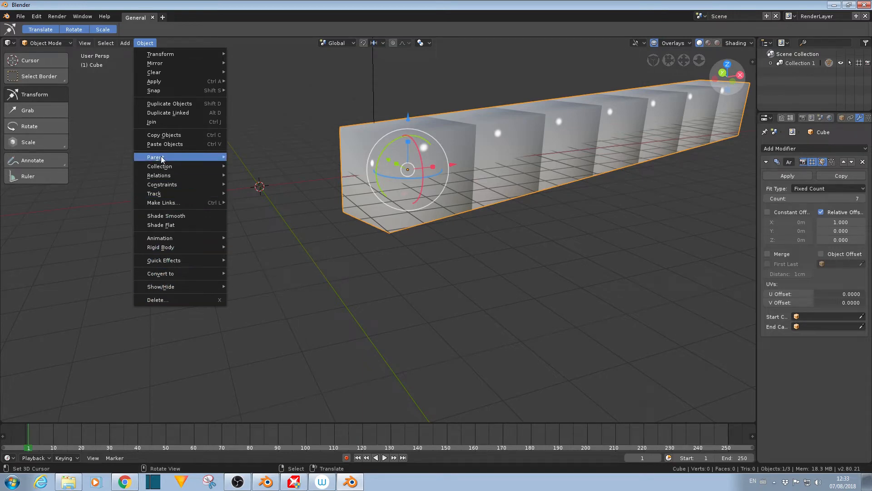
mouse_move(157, 196)
mouse_move(125, 45)
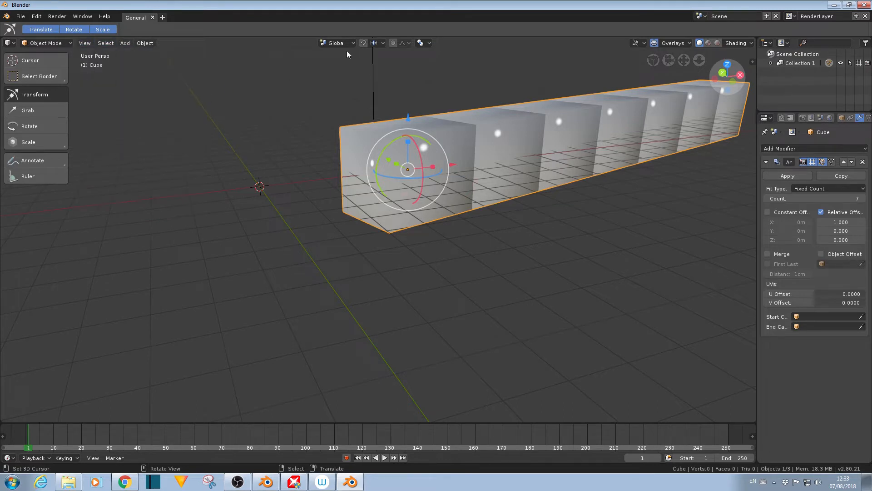
- Turn on snapping and proportional editing for the 3D viewport
left_click(393, 43)
left_click(422, 43)
- Change the viewport shading's lighting to MatCap with the metal_shiny.exr preset and inspect the arrayed cube from other angles
left_click(737, 44)
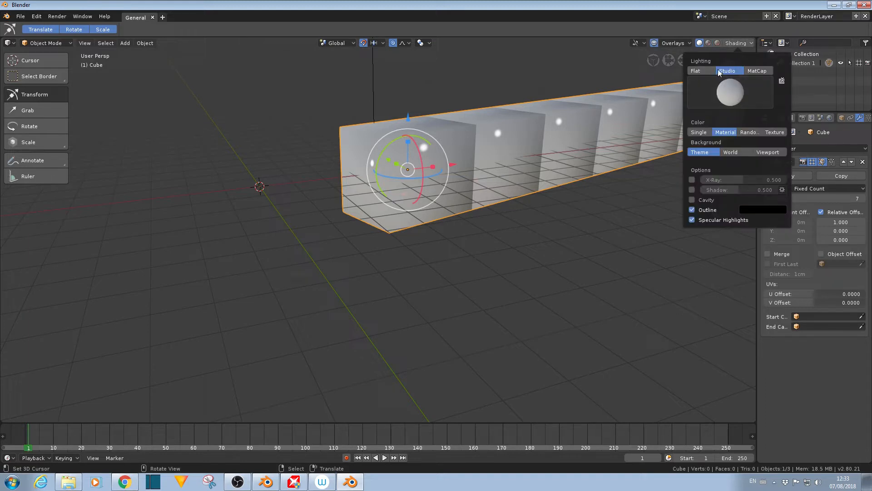
left_click(763, 72)
left_click(747, 91)
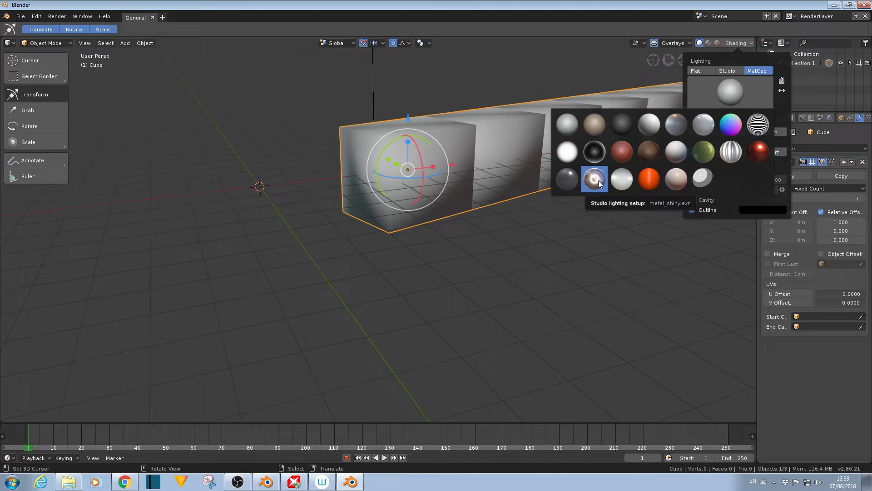
left_click(594, 179)
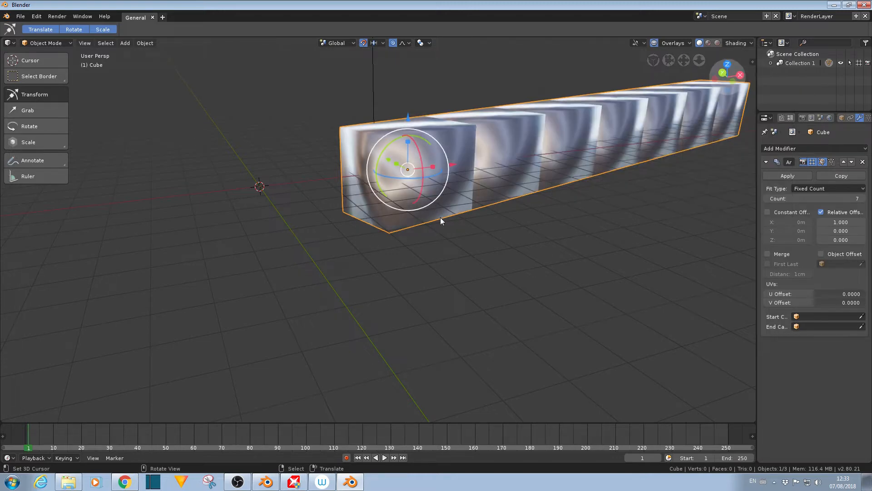
middle_click_drag(505, 190, 445, 170)
middle_click_drag(638, 200, 508, 204)
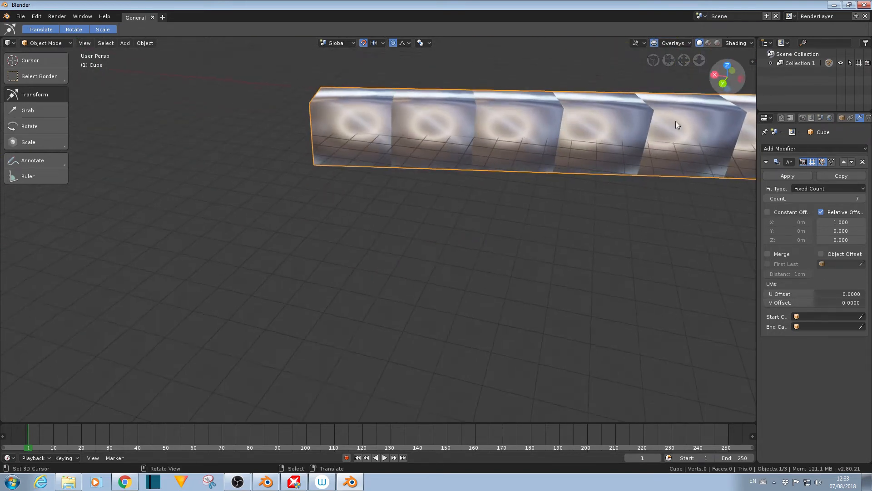
- Enable X-Ray in the viewport shading options and view the arrayed cube from another angle
left_click(737, 43)
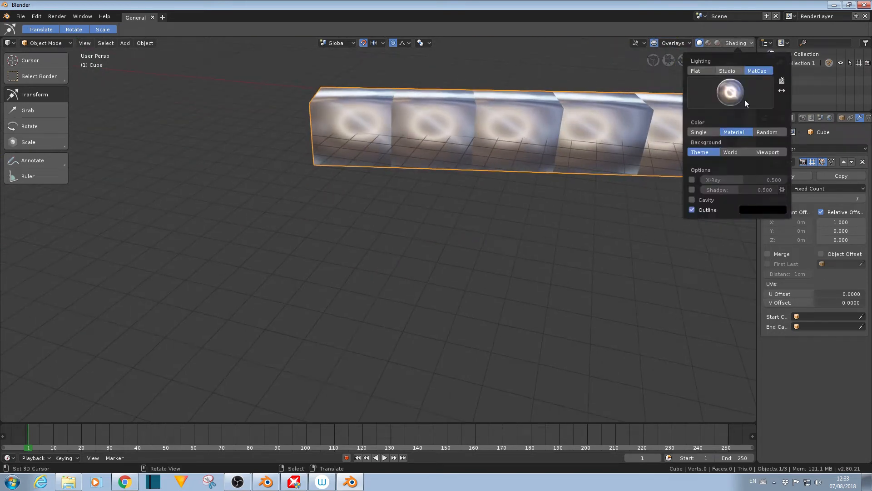
left_click(692, 180)
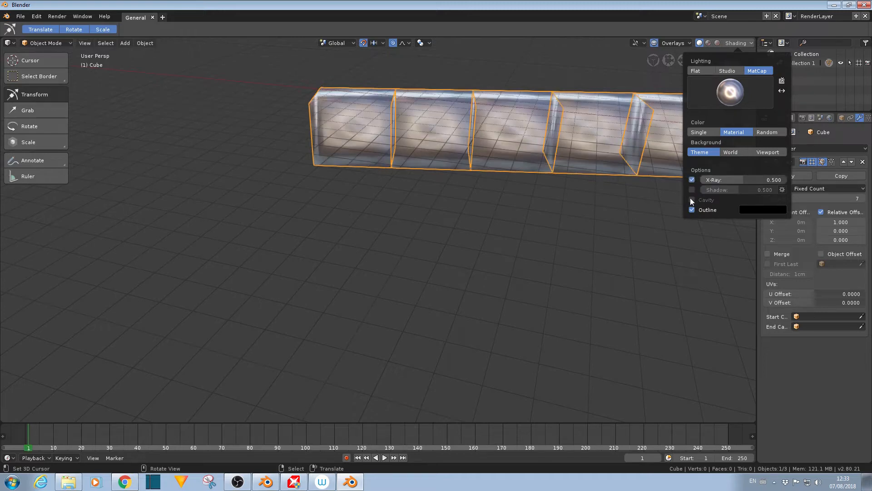
middle_click_drag(515, 184, 538, 181)
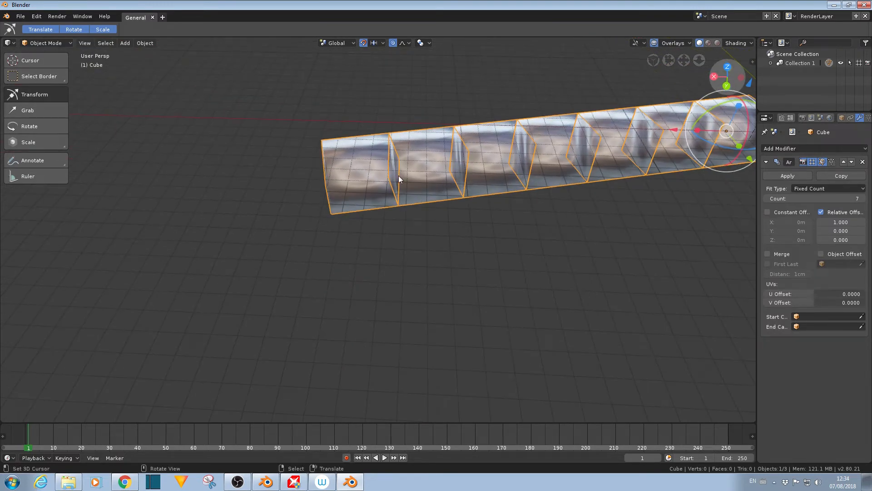
- Switch the cube to Edit Mode and select only its lower front-right corner vertex
left_click(48, 43)
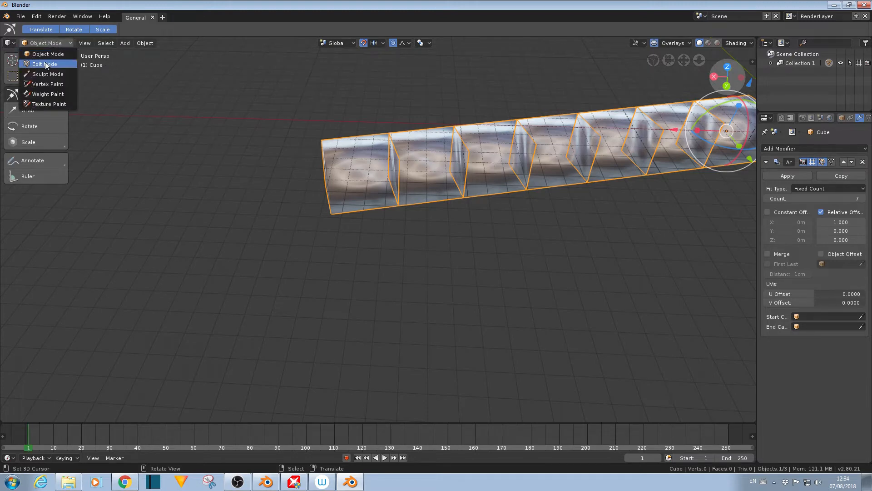
left_click(45, 62)
middle_click_drag(580, 175, 523, 217)
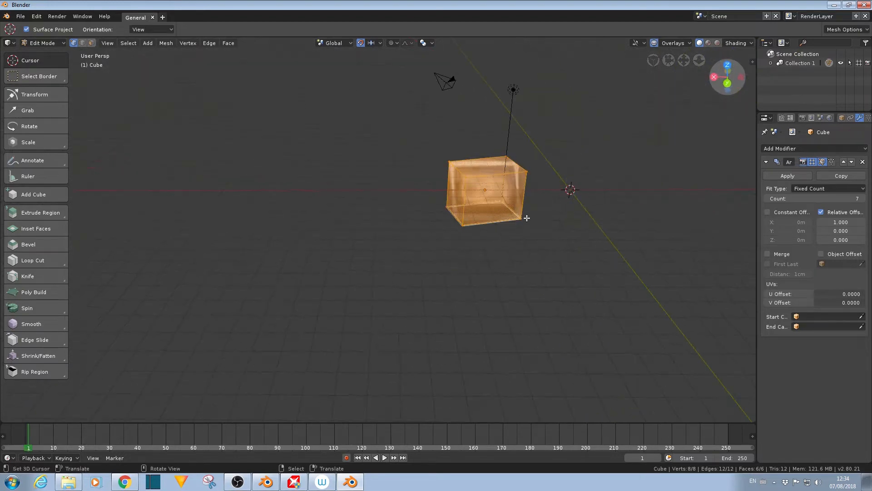
left_click(504, 202)
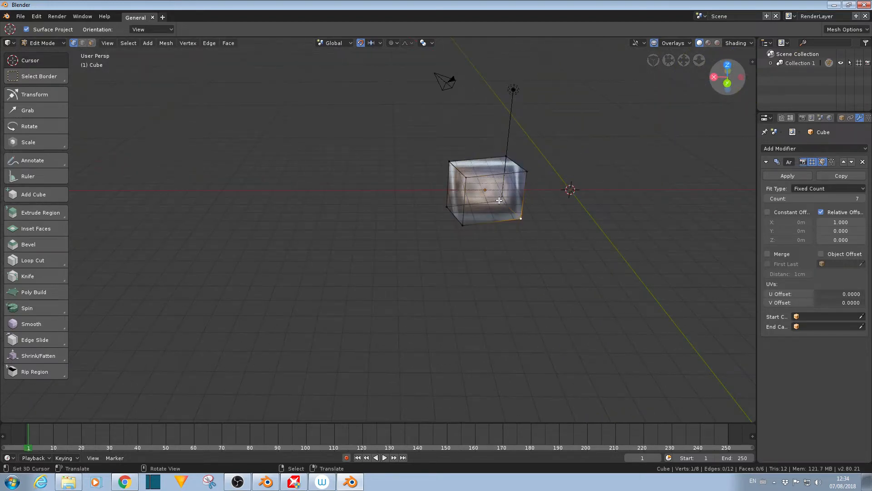
scroll(516, 247, "up", 2)
middle_click_drag(516, 248, 515, 223)
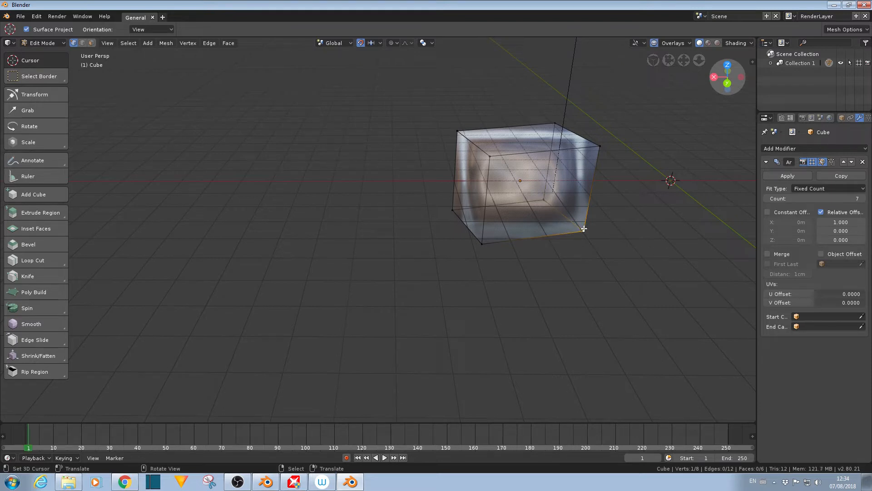
- Select individual corner vertices of the cube one at a time, ending with the lower rear-left corner
left_click(546, 196)
left_click(585, 230)
left_click(543, 201)
left_click(583, 230)
right_click(486, 240)
right_click_drag(491, 161, 512, 181)
right_click_drag(460, 137, 458, 232)
right_click(457, 197)
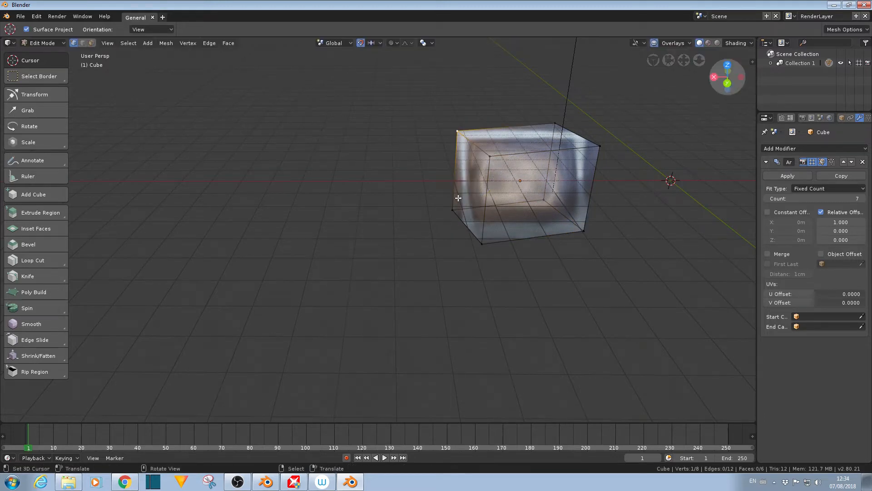
right_click(452, 216)
- Place the 3D cursor at several spots around and on the cube, ending on the empty area to its left
left_click(282, 153)
left_click(337, 228)
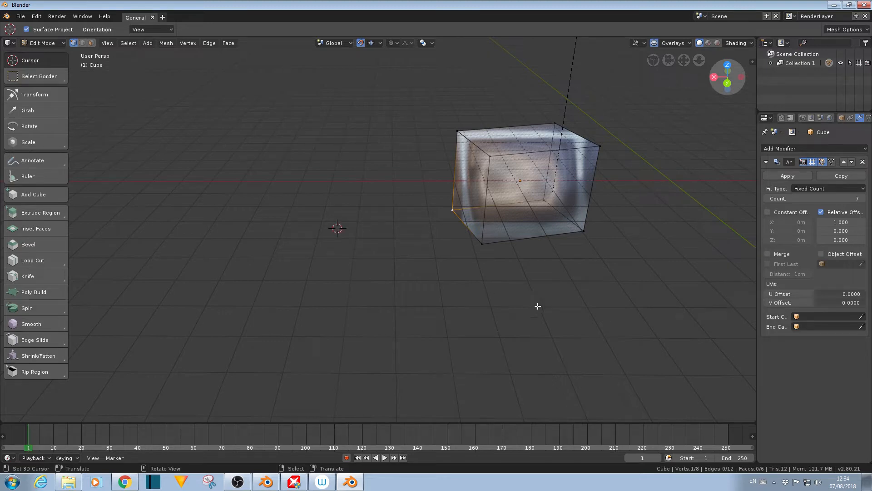
left_click(564, 125)
left_click(511, 181)
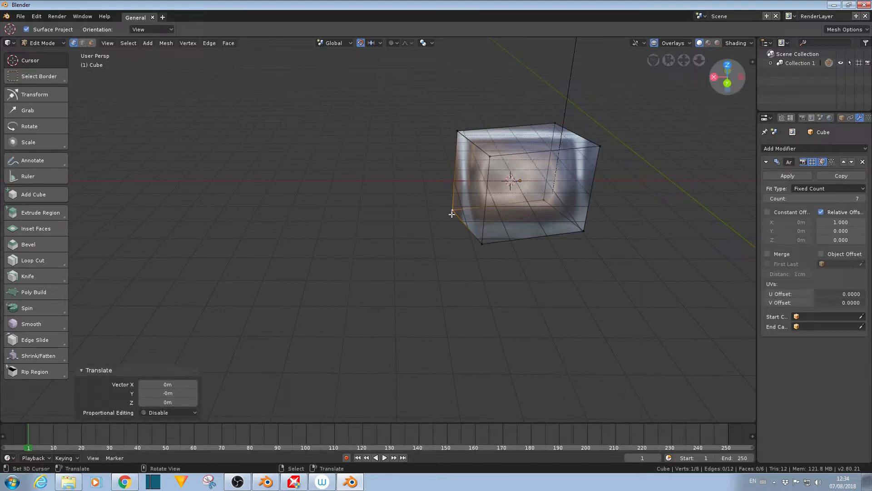
left_click(384, 170)
left_click(267, 164)
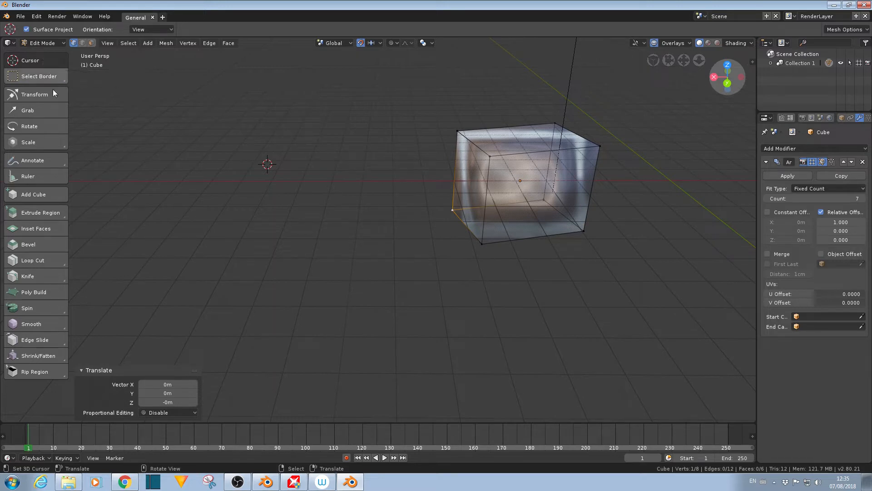
- Use Select Border to box-select the four vertices of the cube's left end face
left_click(43, 76)
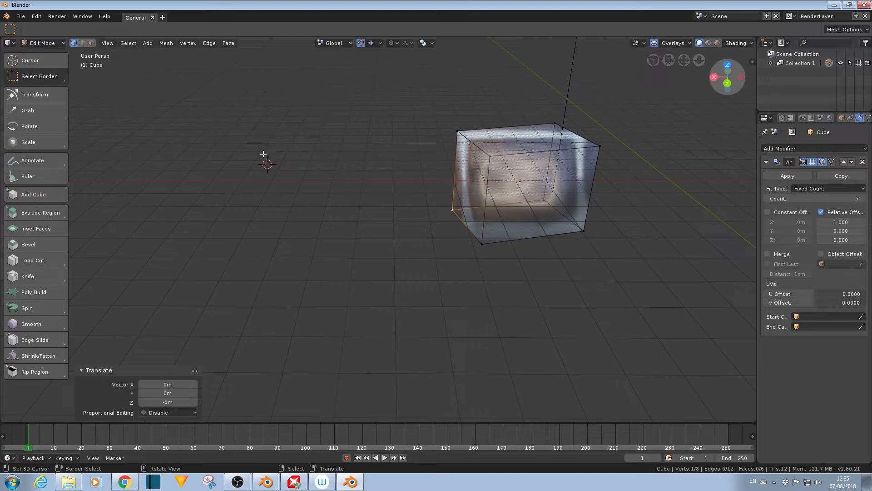
left_click_drag(377, 93, 535, 299)
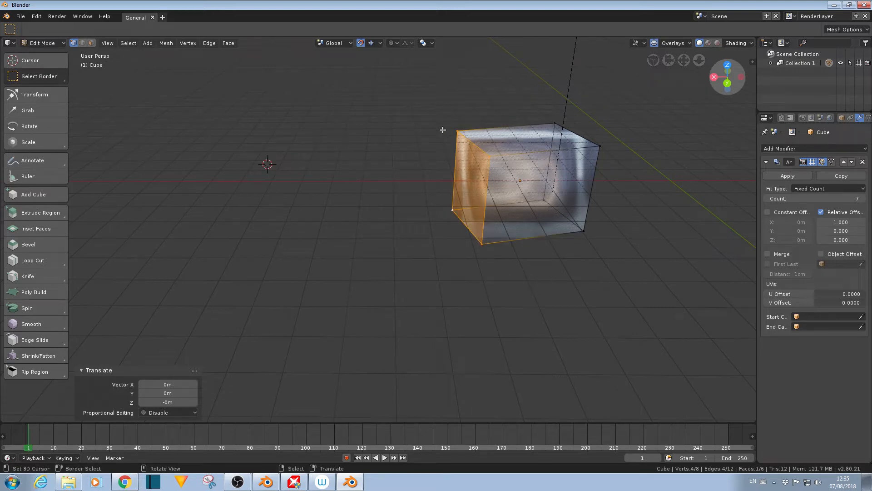
middle_click_drag(442, 130, 425, 130)
left_click_drag(418, 113, 449, 164)
left_click_drag(399, 125, 467, 164)
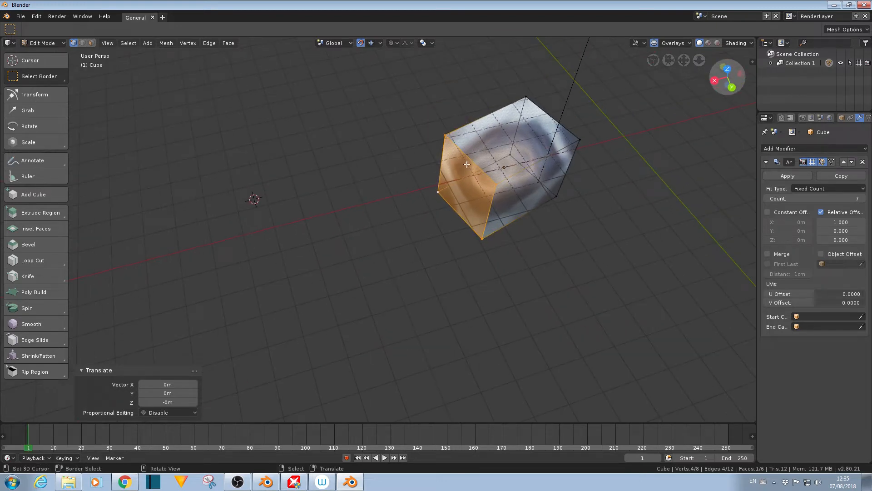
- Use Select Circle to paint three more vertices on the cube's right side into the selection
left_click(64, 81)
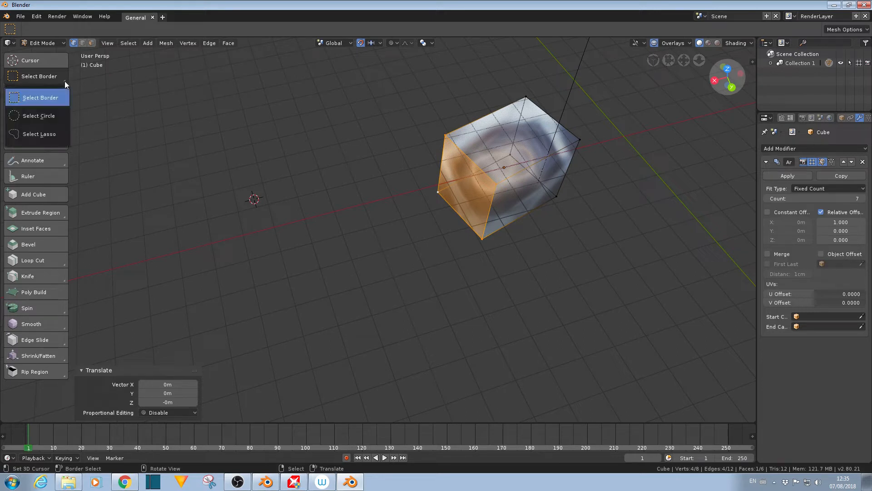
left_click(53, 117)
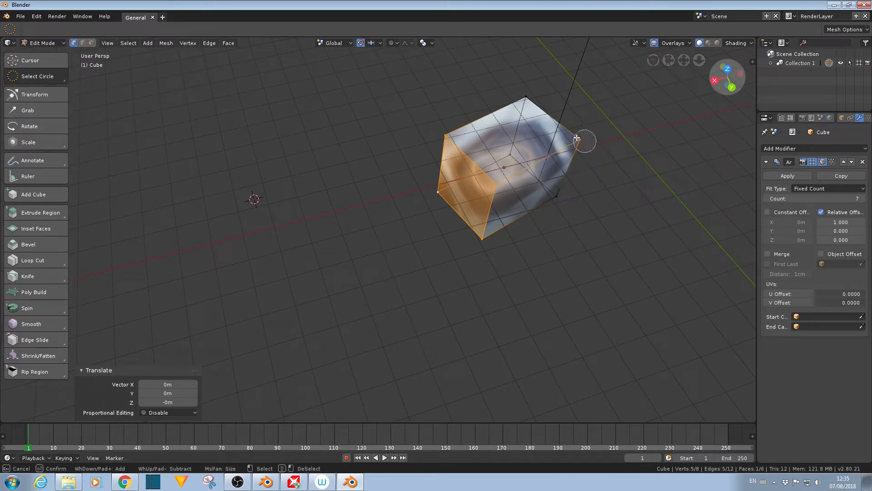
left_click_drag(584, 141, 517, 93)
left_click_drag(559, 208, 558, 205)
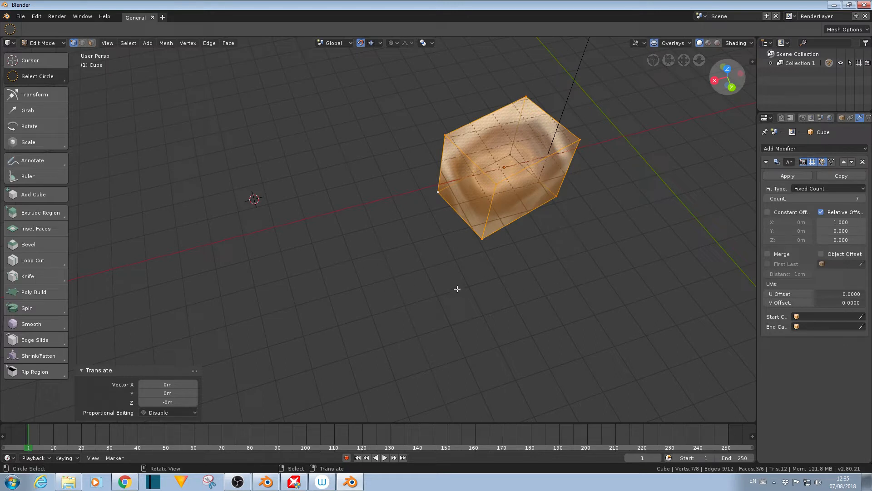
- Deselect all vertices and return to the Select Border tool
key("a")
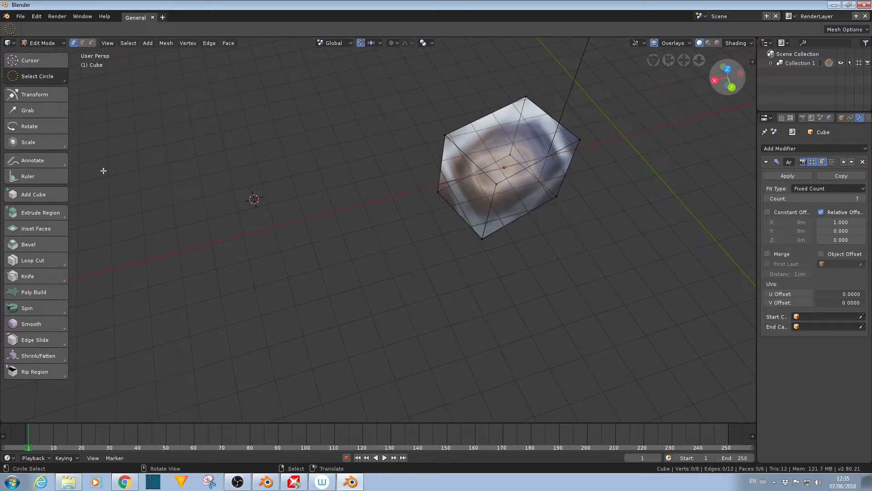
left_click(67, 80)
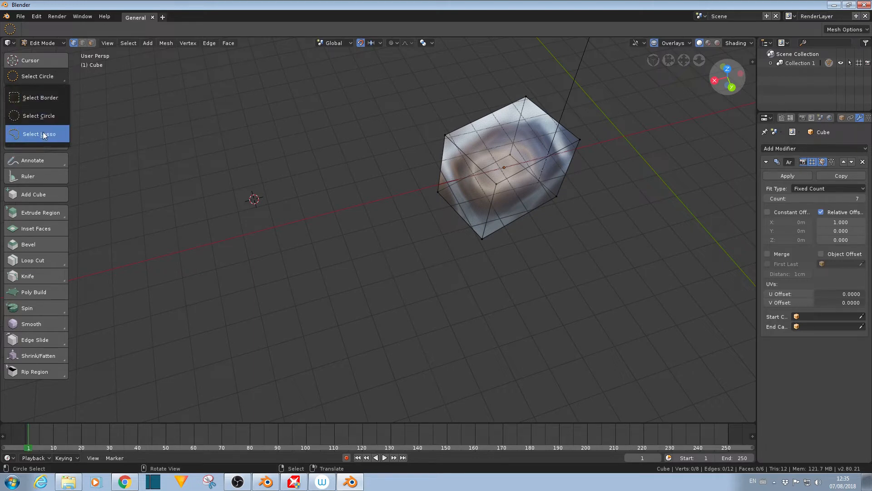
left_click(40, 97)
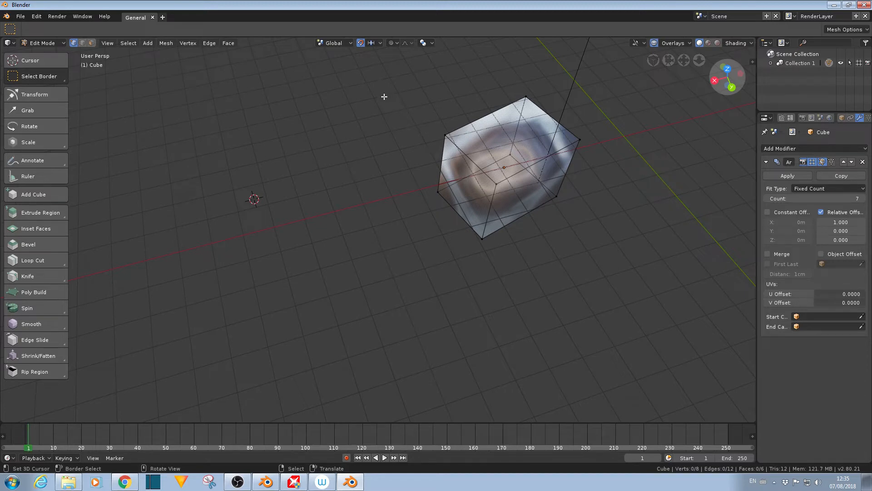
- Border-select the cube's left end face vertices and subtract the upper rear corner from the selection
mouse_move(384, 92)
middle_mouse_down()
mouse_move(402, 145)
mouse_move(372, 96)
middle_mouse_up()
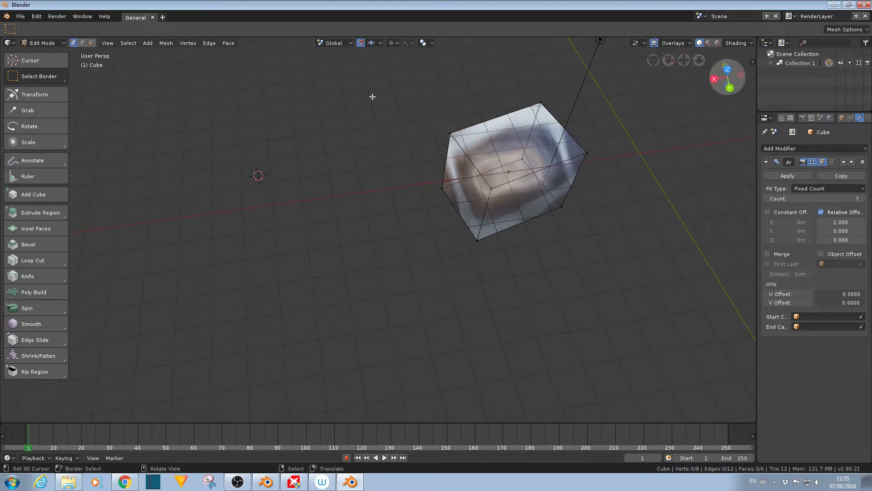
left_click_drag(377, 122, 498, 225)
left_click_drag(408, 111, 516, 266)
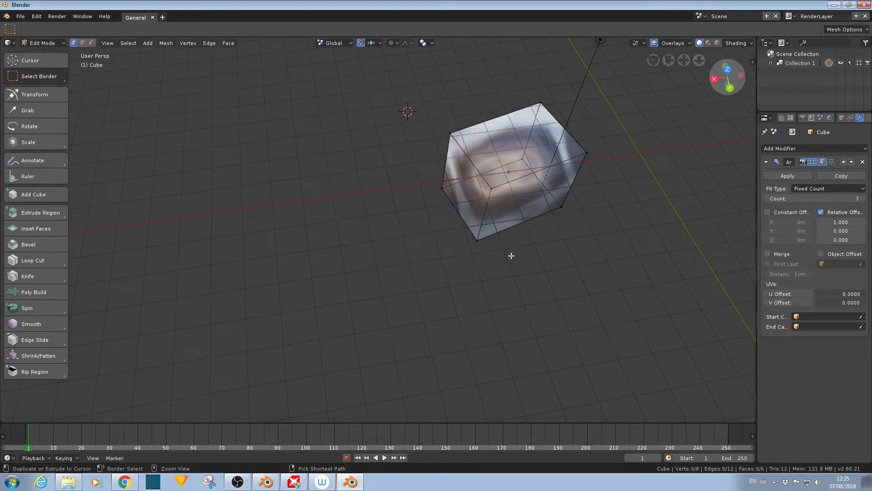
left_click_drag(385, 98, 468, 178)
left_click_drag(427, 114, 467, 166)
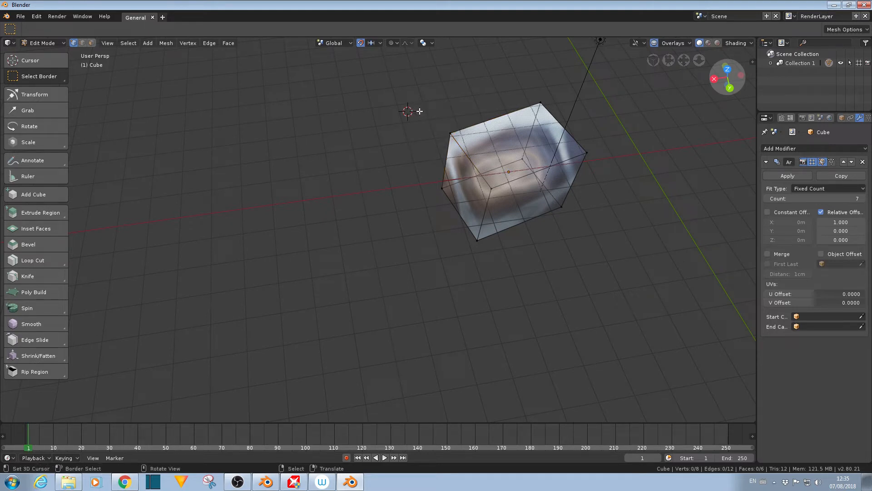
left_click_drag(411, 110, 524, 246)
left_click_drag(411, 92, 468, 182, "ctrl")
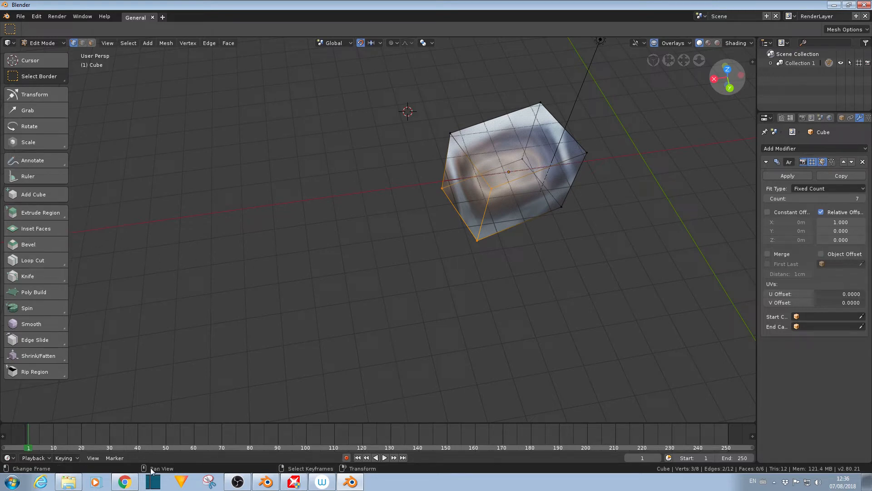
- Switch to the Blender 2.79 window, enter Edit Mode on the cube and extrude its whole region by about -3.6
left_click(267, 481)
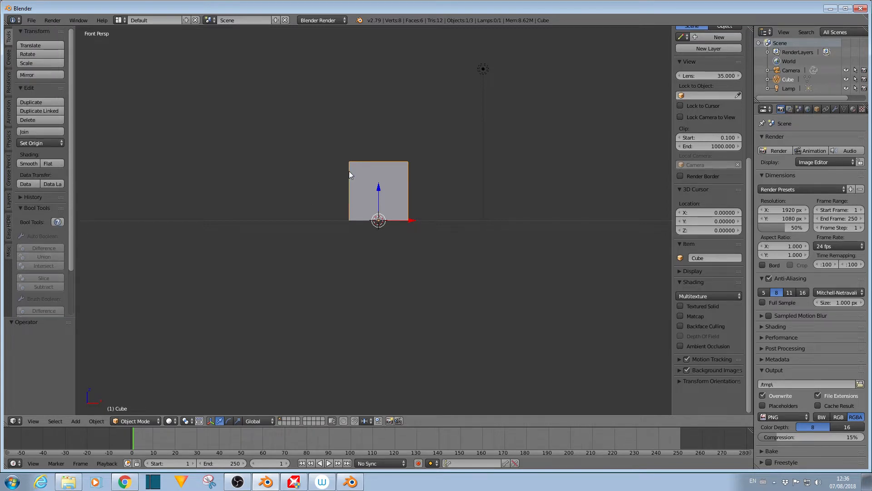
key("Tab")
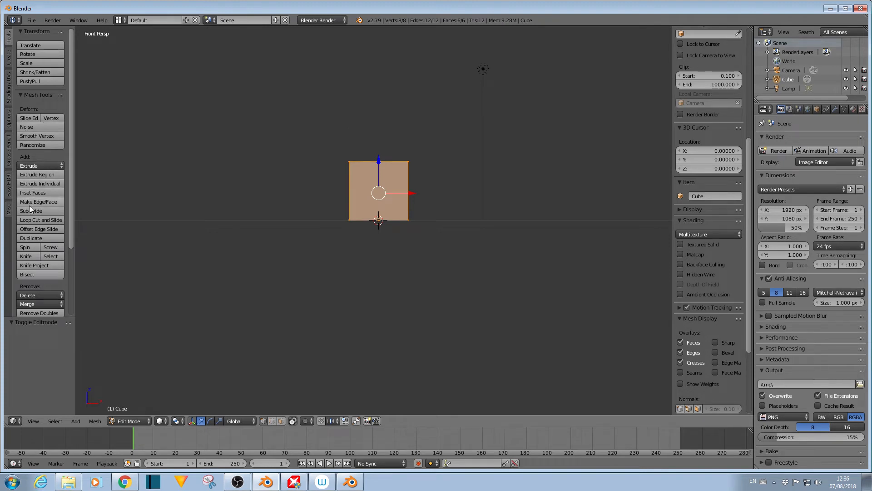
left_click(31, 167)
left_click(37, 178)
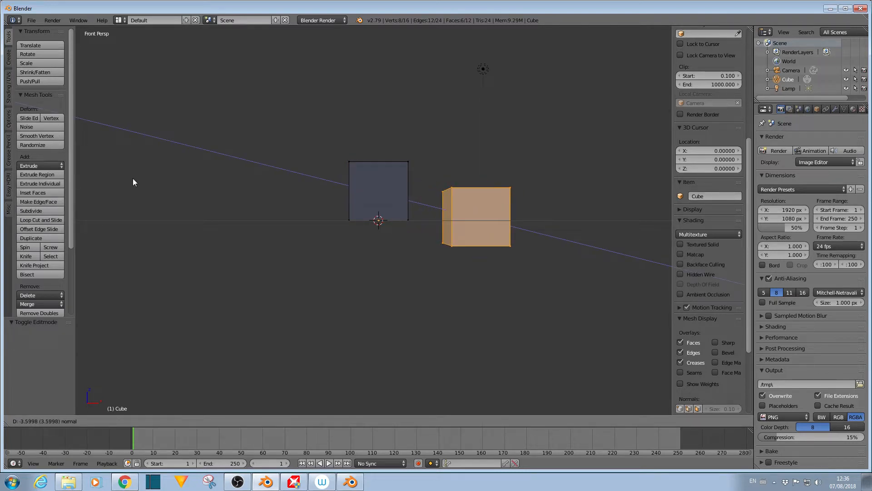
left_click(133, 182)
- Select the four vertices of the extruded cube's outer right face and extrude that face by about 3.03
middle_click_drag(133, 182, 217, 254)
right_click(495, 207)
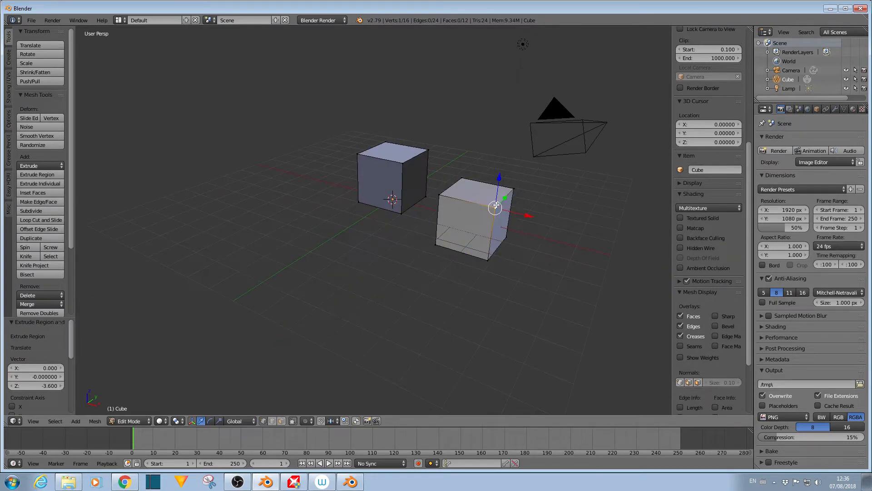
right_click(512, 189, "shift")
right_click(492, 259, "shift")
right_click(505, 238, "shift")
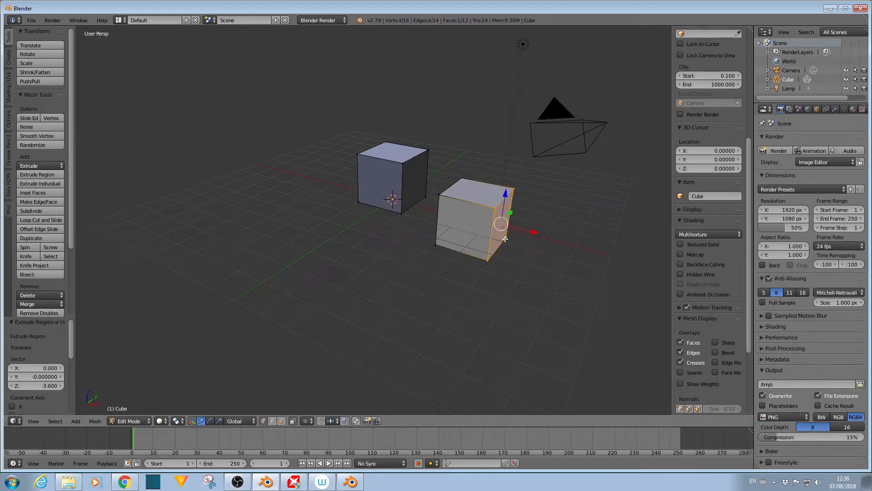
left_click(28, 175)
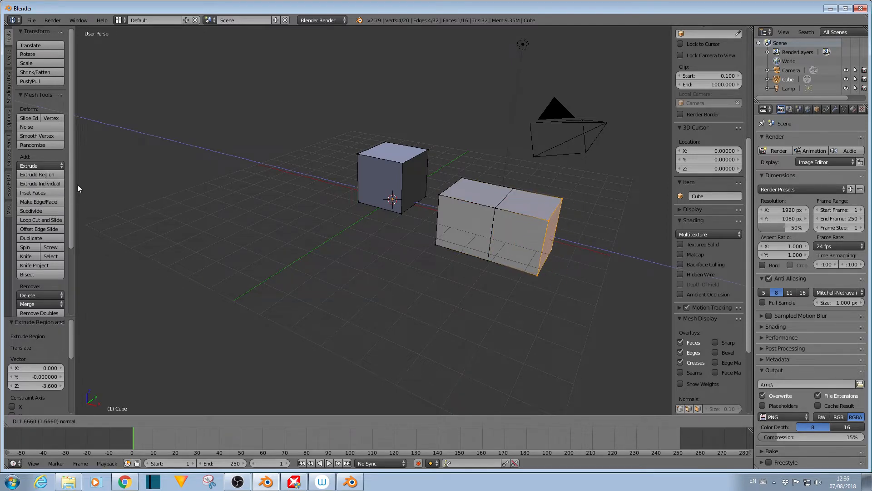
left_click(122, 197)
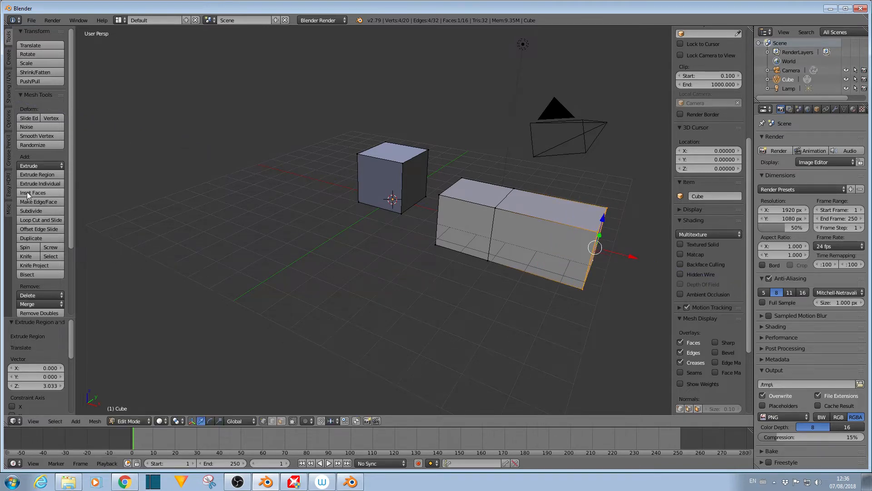
- Inset the extruded end face with a thickness of about 0.265, and return to the Blender 2.80 window
middle_click_drag(224, 255, 165, 237)
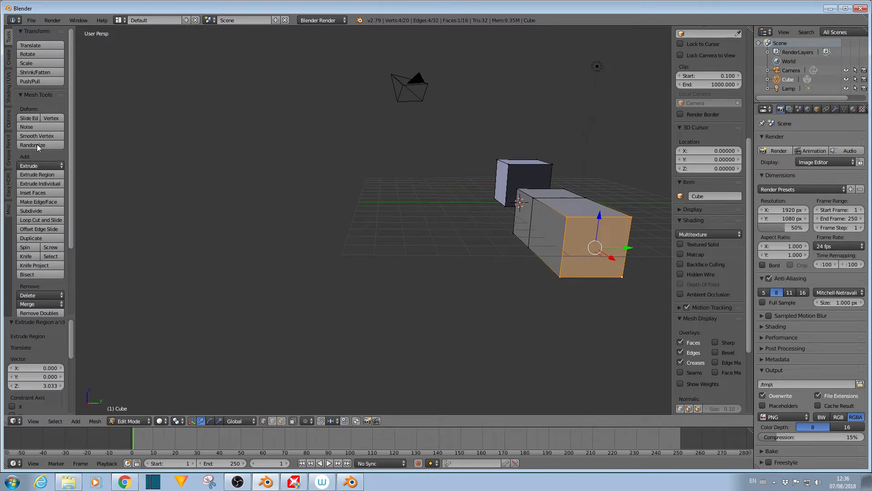
left_click(35, 193)
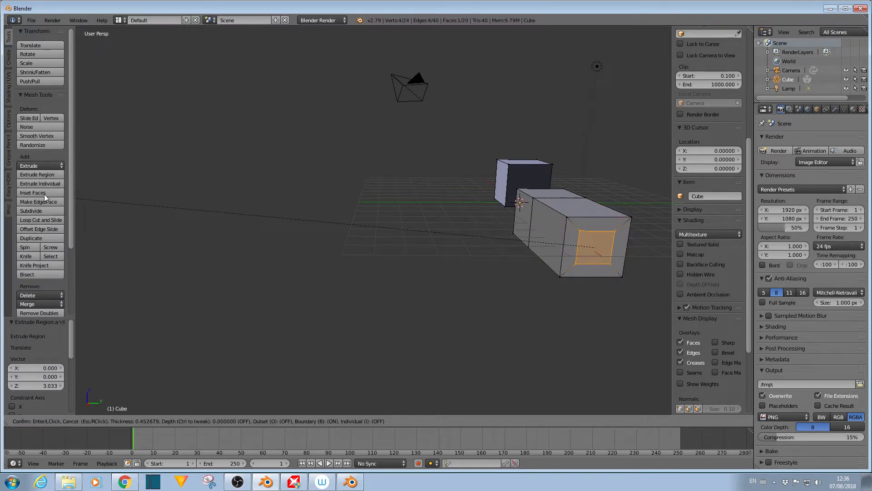
left_click(196, 269)
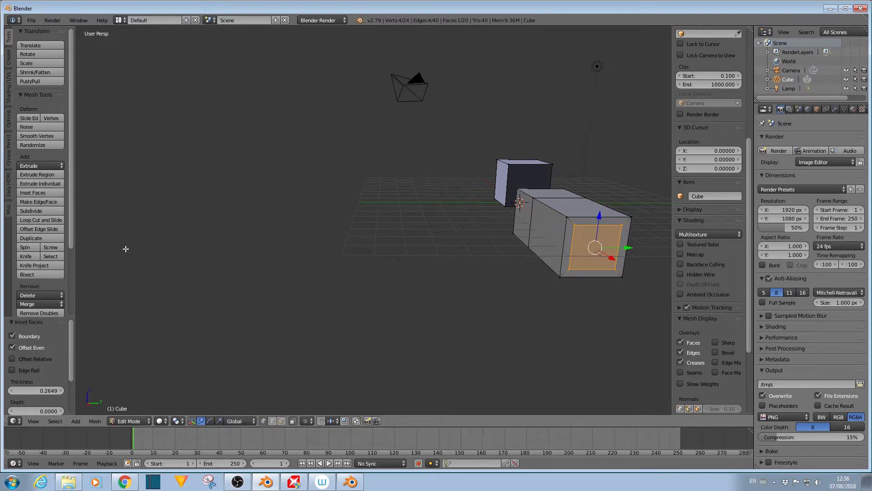
left_click(350, 481)
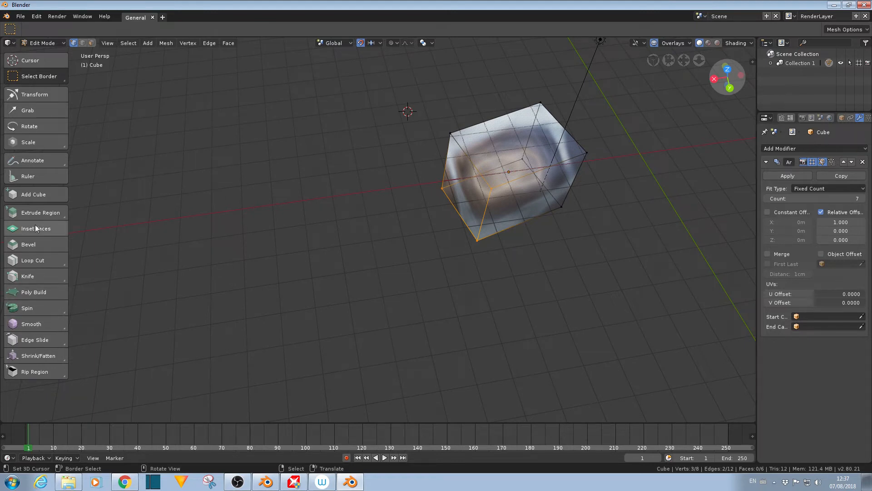
- Extrude the three selected corner vertices about 3 m along their normal, and extrude the new edges about 2 m along global Y
left_click(35, 211)
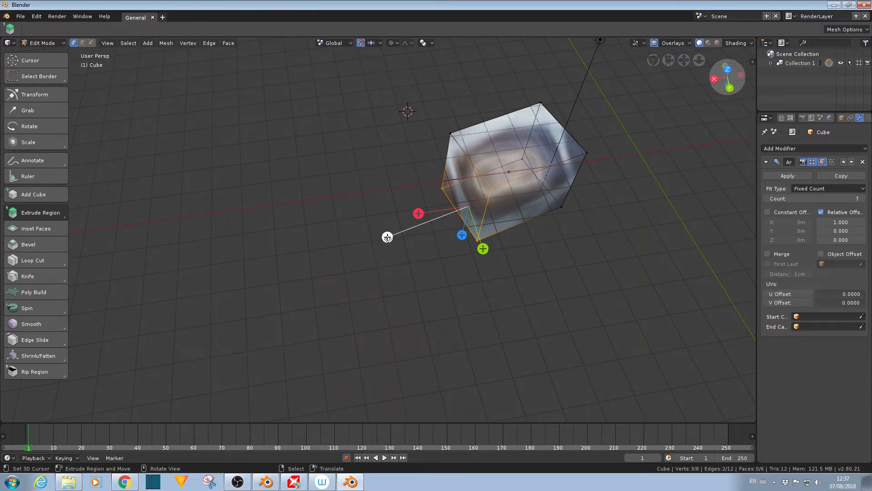
left_click_drag(386, 236, 318, 272)
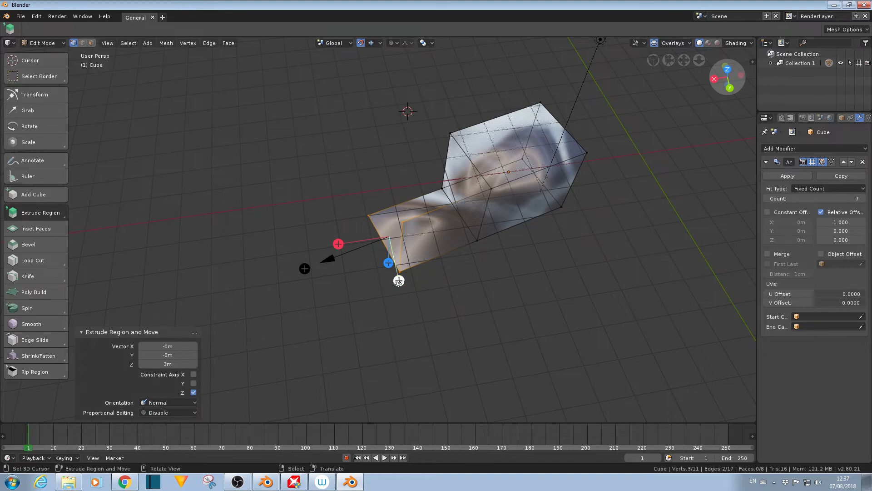
key("e")
left_click(403, 321)
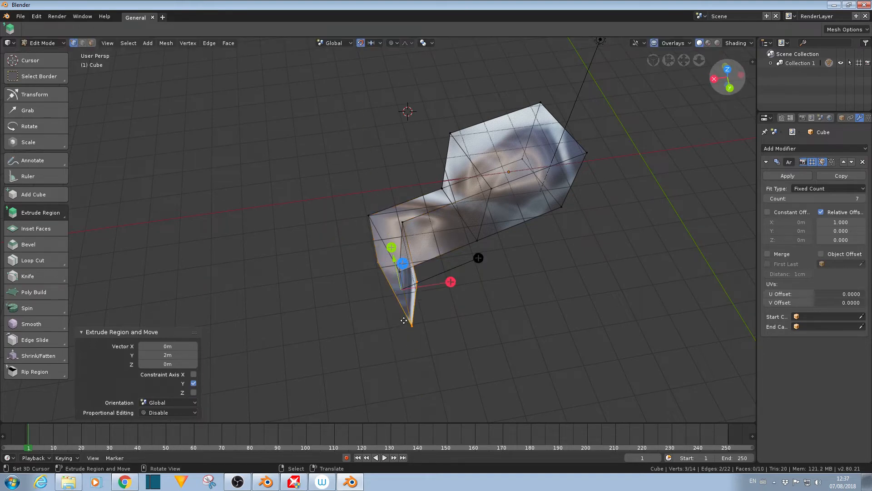
- Extrude the selected edges about 5 m along global Z, and extrude the result about 4 m along global X
left_click_drag(403, 262, 427, 177)
middle_click_drag(453, 333, 370, 314)
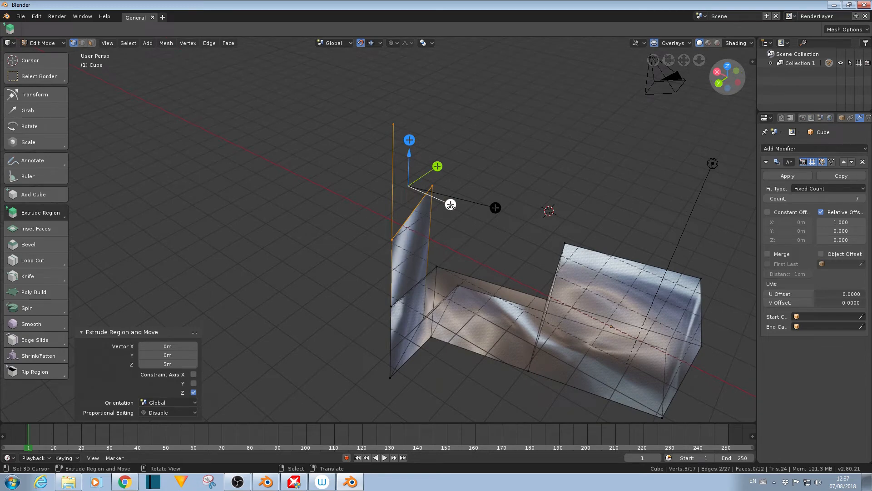
left_click_drag(450, 205, 329, 177)
middle_click_drag(282, 356, 310, 291)
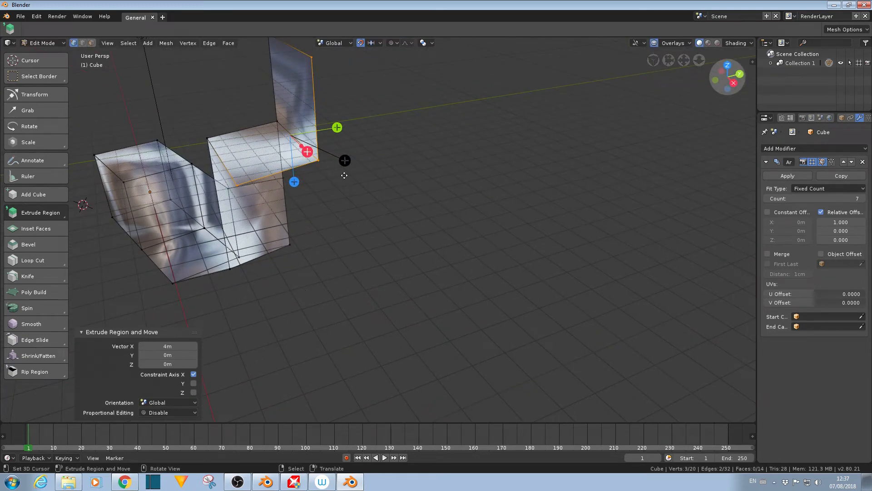
- Extrude the selected edges about 4 m along their normal, and activate the Spin tool
left_click_drag(344, 159, 476, 182)
middle_click_drag(522, 195, 561, 241)
middle_click_drag(351, 251, 285, 271)
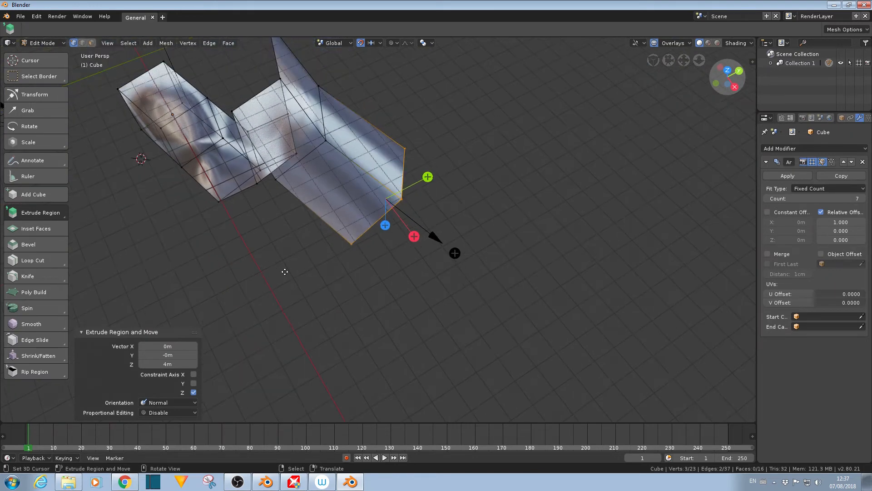
scroll(285, 272, "up", 2)
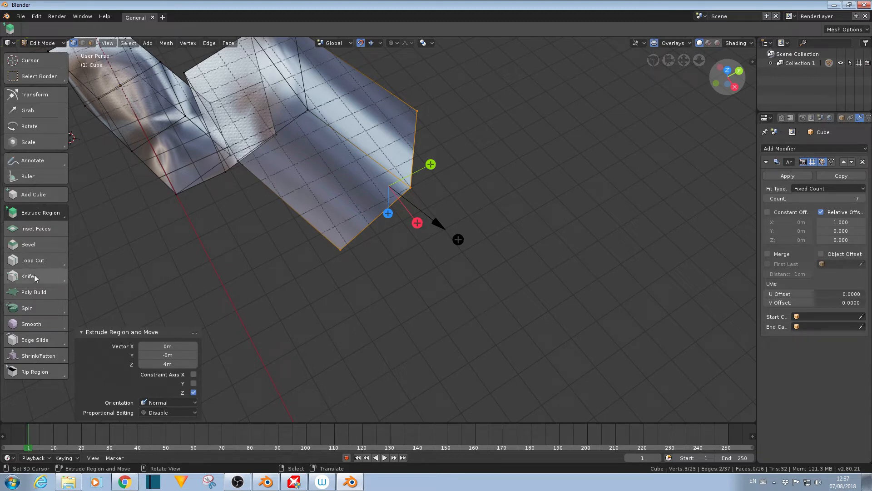
left_click(28, 309)
middle_click_drag(304, 286, 213, 293)
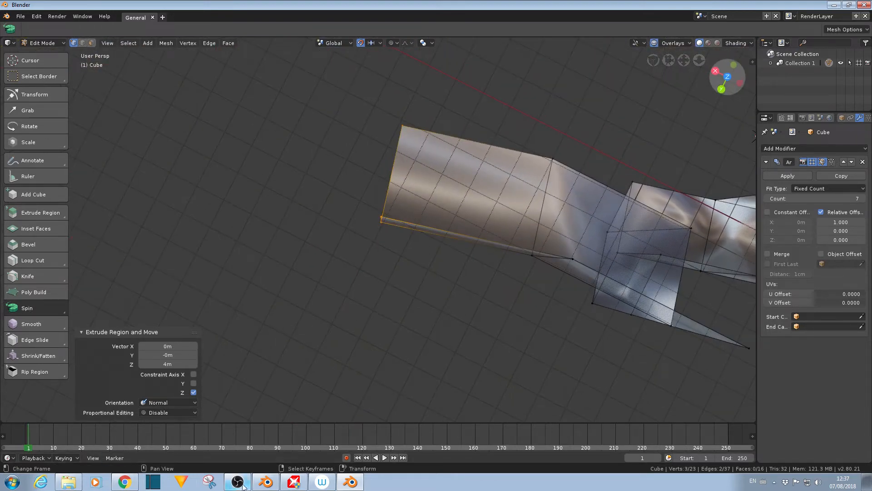
- Switch to the Blender 2.79 window and spin the inset end face around a 3D cursor placed beside it, at about X 8.93, Y 1.54, Z 0.74
left_click(258, 482)
middle_click_drag(107, 292, 257, 259)
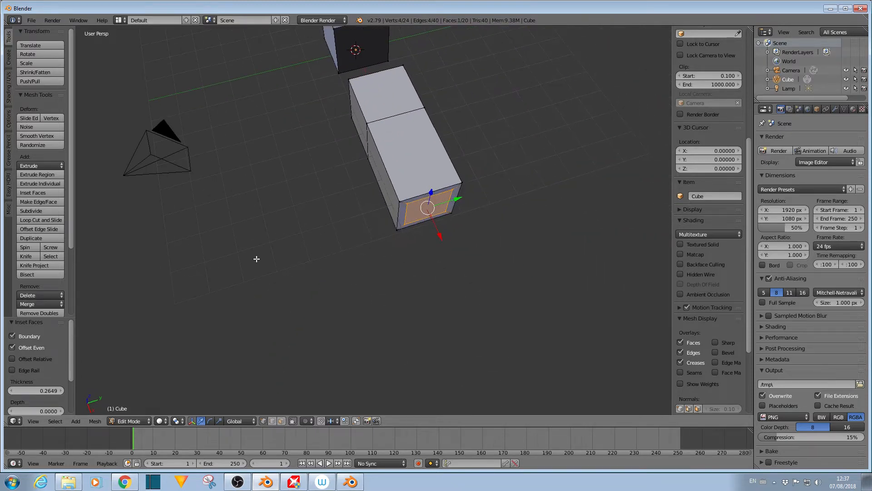
middle_click_drag(355, 269, 162, 291)
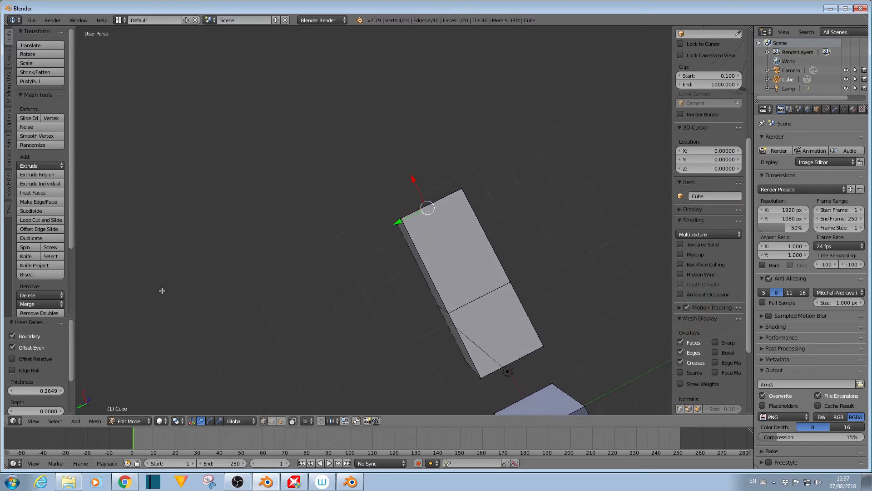
left_click(364, 185)
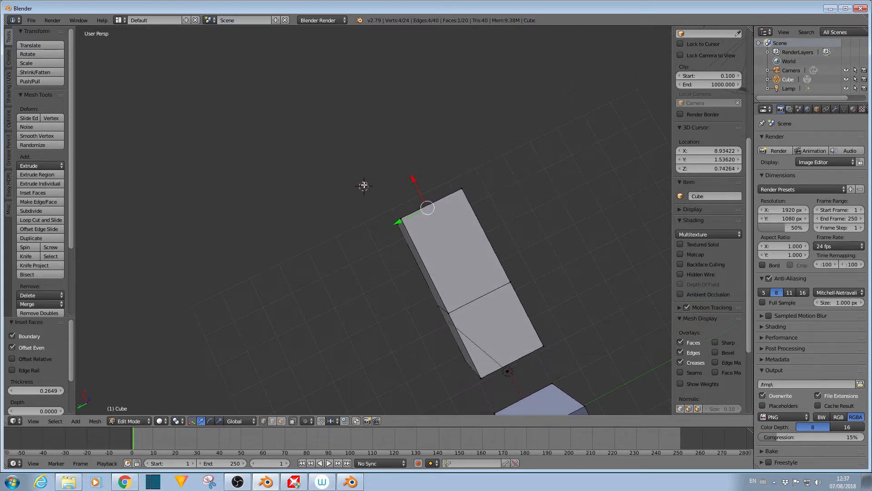
left_click(29, 247)
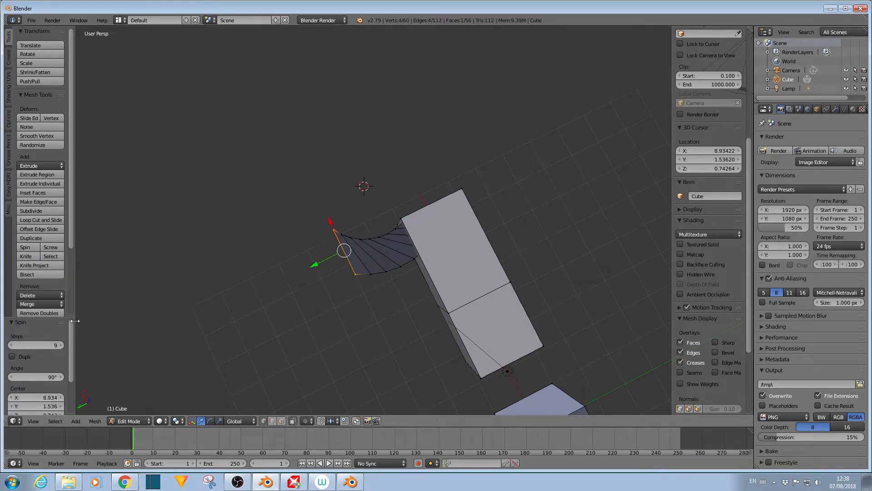
- Set the spin to 12 steps and an angle of -124°, widening the tool settings area for readability
left_click_drag(72, 321, 110, 321)
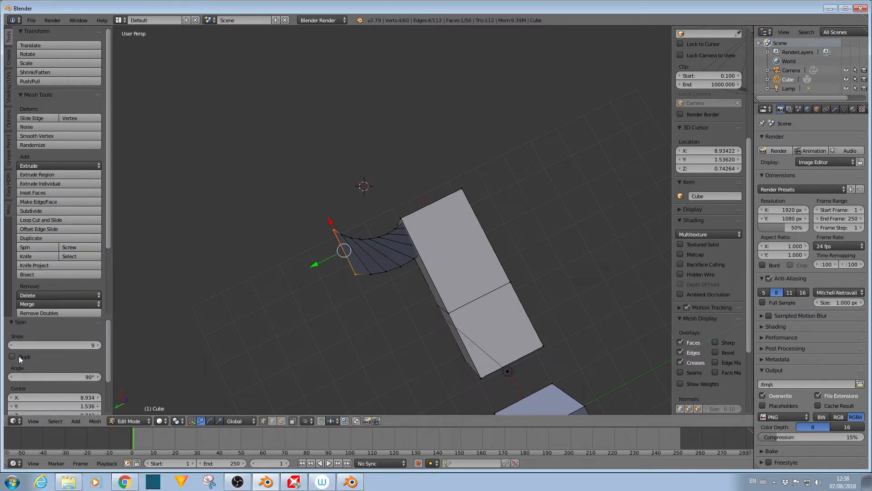
mouse_move(61, 347)
left_mouse_down()
mouse_move(86, 347)
mouse_move(73, 347)
left_mouse_up()
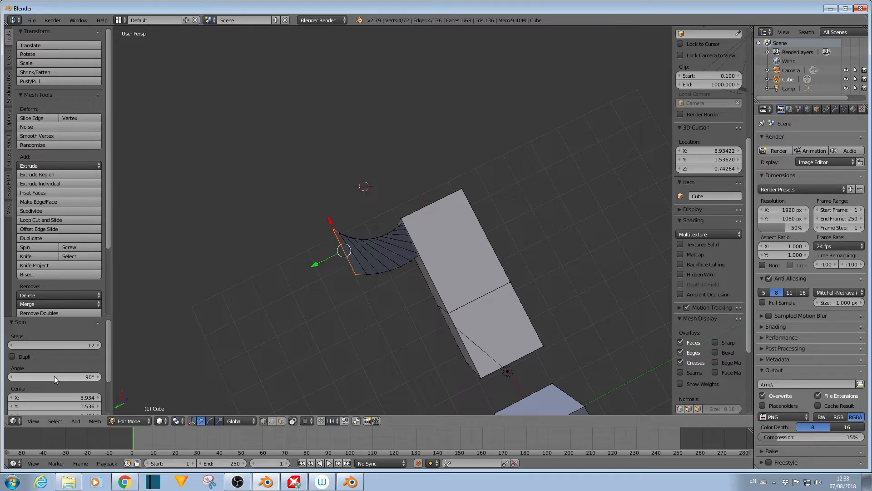
left_click_drag(53, 376, 70, 376)
left_click(67, 376)
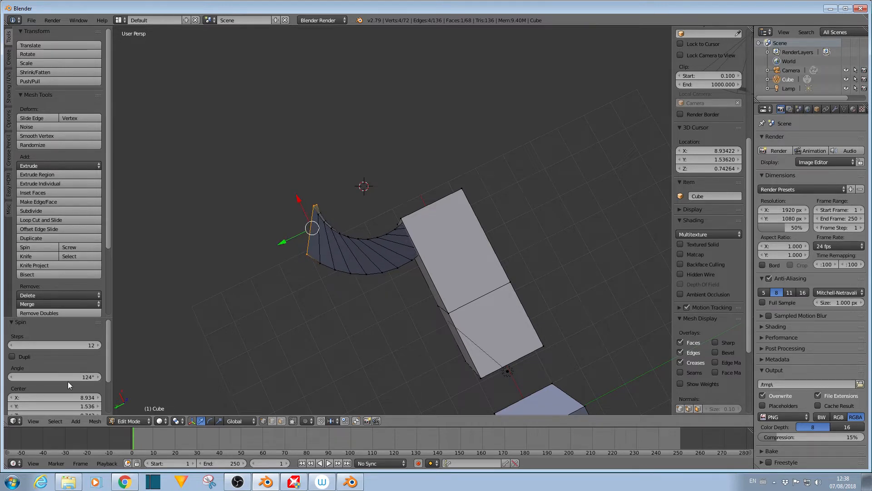
type("-124")
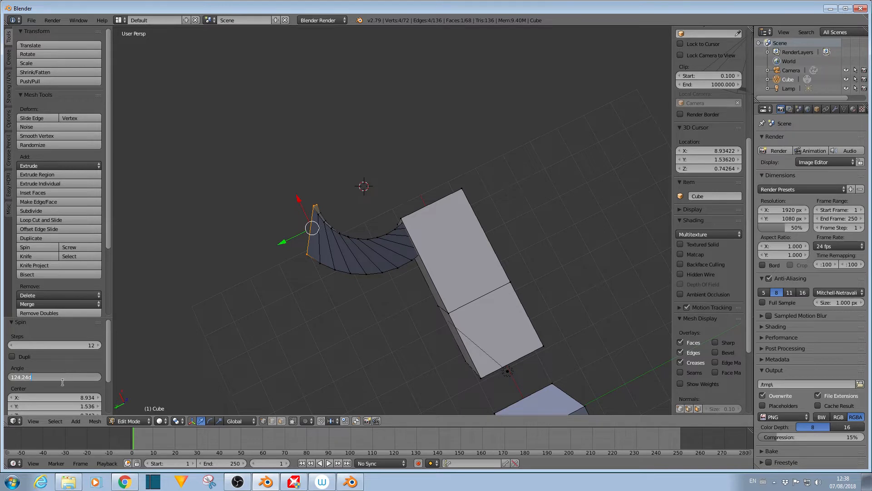
key("Return")
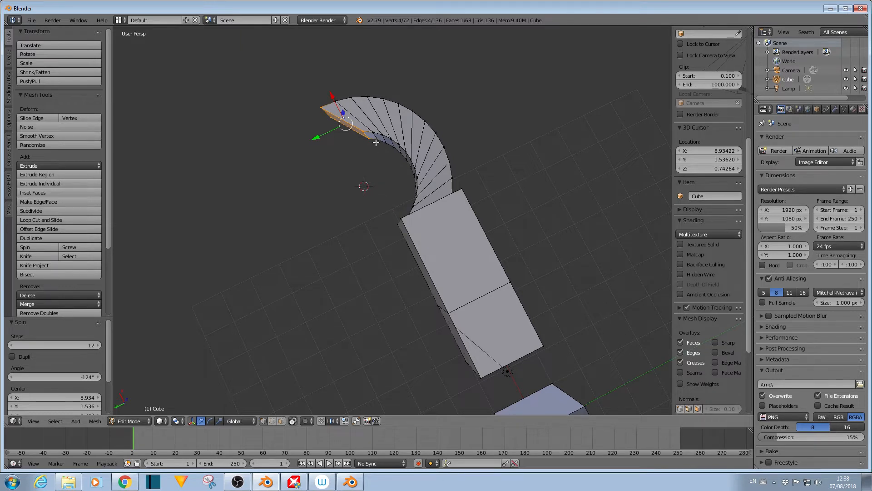
- Undo the spin and redo it around a 3D cursor placed nearer the block's end, at about X 7.96, Y 1.46, Z 0.66
key("ctrl+z")
left_click(380, 213)
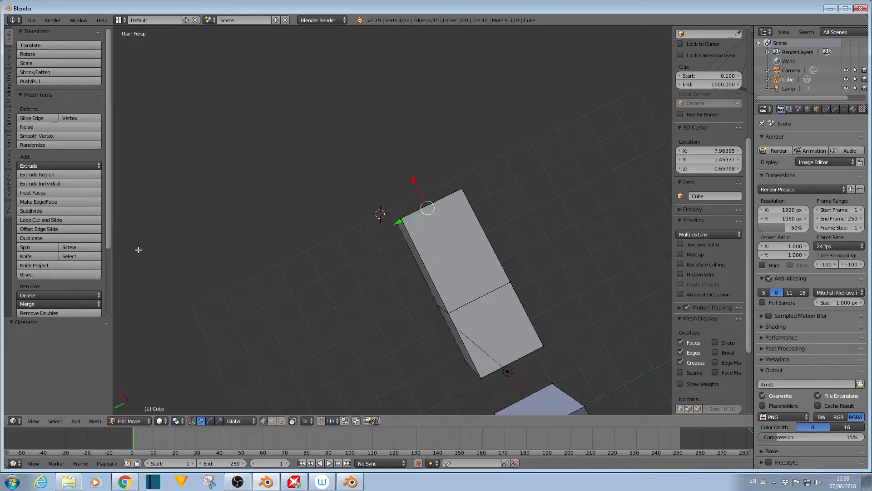
left_click(29, 245)
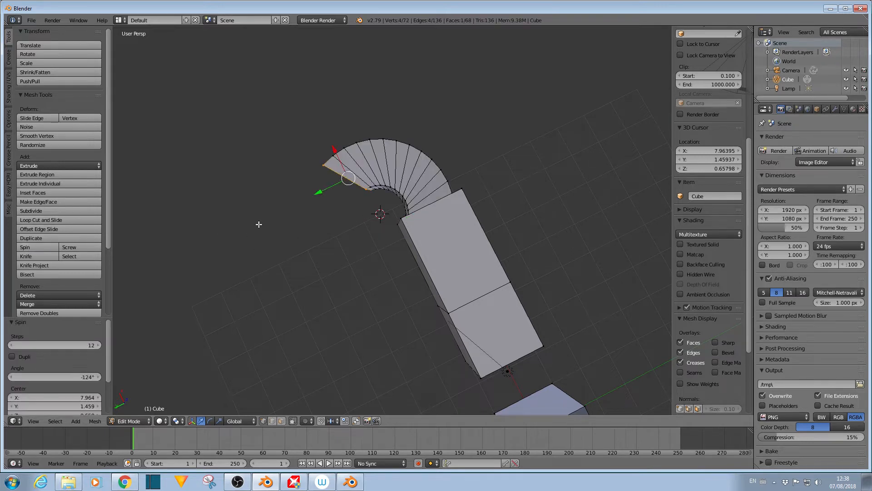
- Undo the spin and repeat it around a 3D cursor moved to about X 8.05, Y 0.82, Z 0.69
key("ctrl+z")
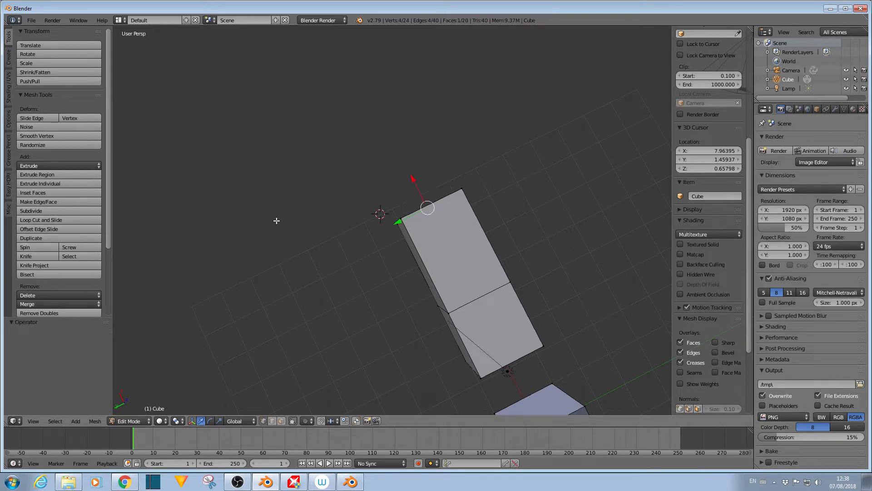
left_click(398, 202)
left_click(33, 246)
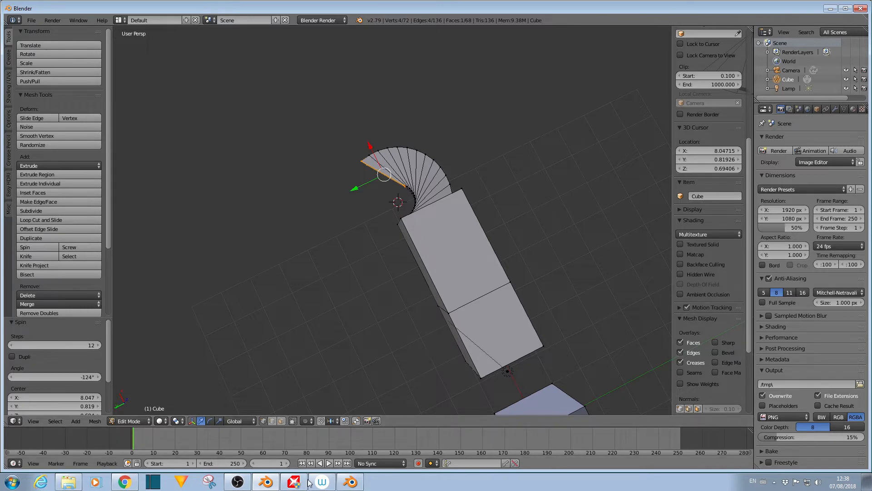
- Return to the Blender 2.80 window and spin the selected edges about 239° around a centre at about X 18.6, Y 1.25, Z 1.29
left_click(351, 481)
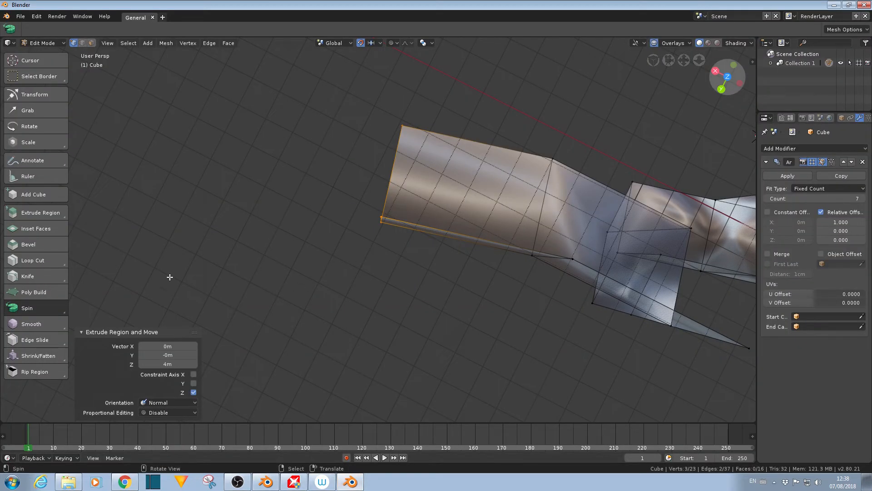
middle_click_drag(240, 231, 306, 230)
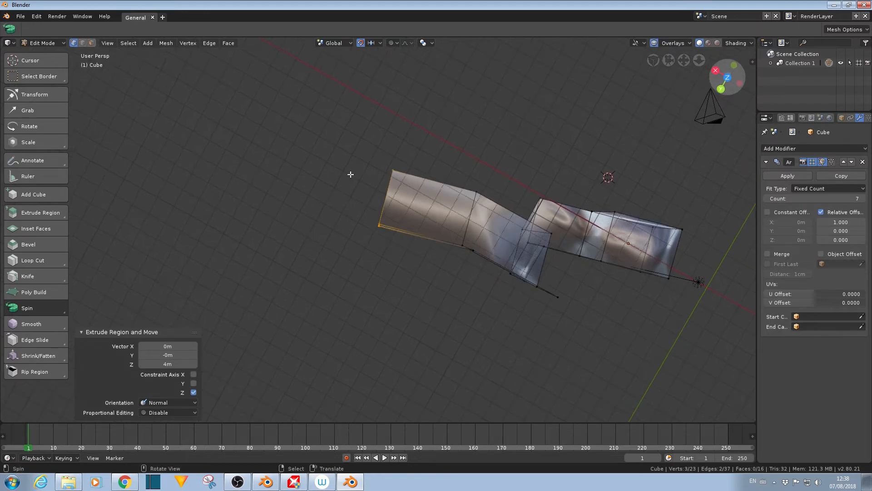
left_click(284, 224)
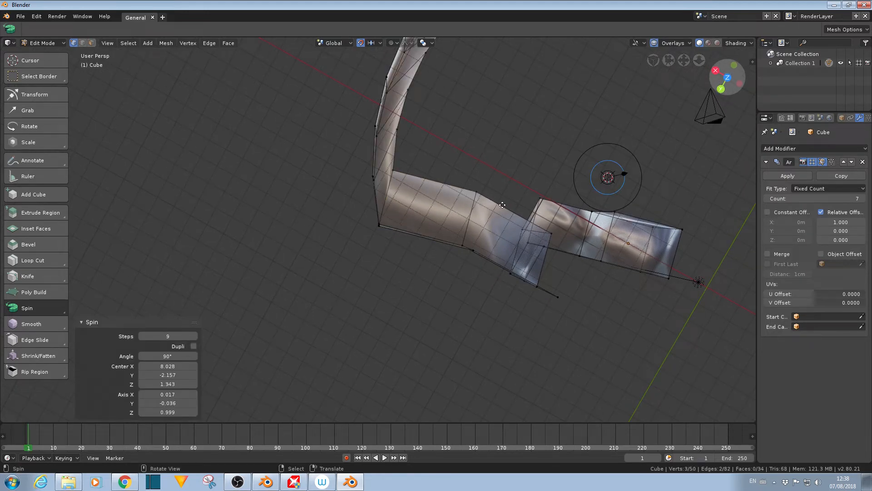
middle_click_drag(496, 182, 398, 218, "shift")
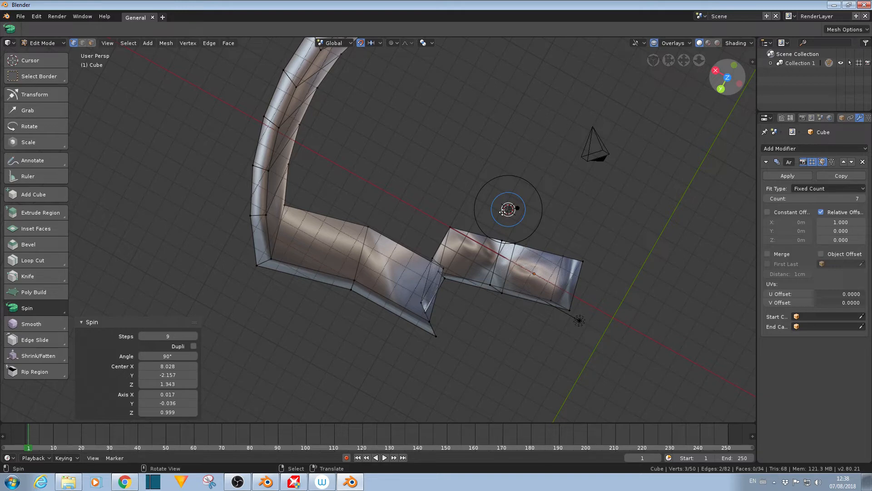
left_click_drag(502, 210, 275, 159)
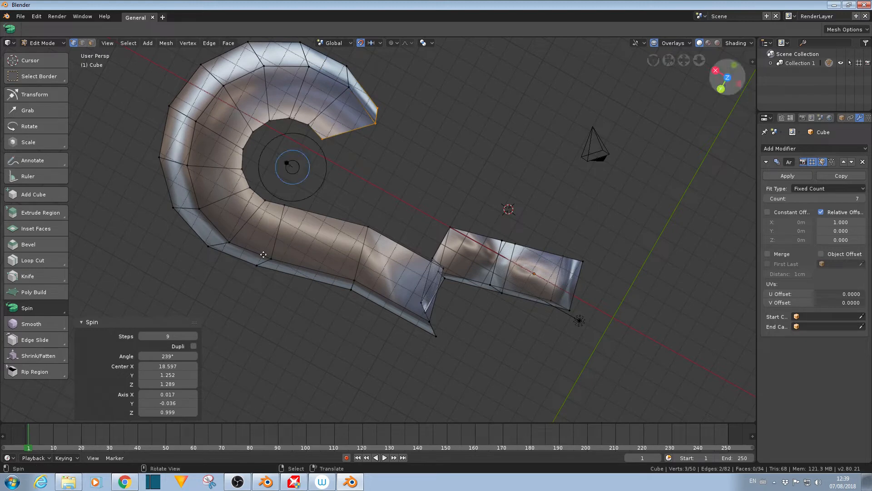
- Turn the spin's Dupli option on and off again, and raise its steps to 17
left_click(194, 346)
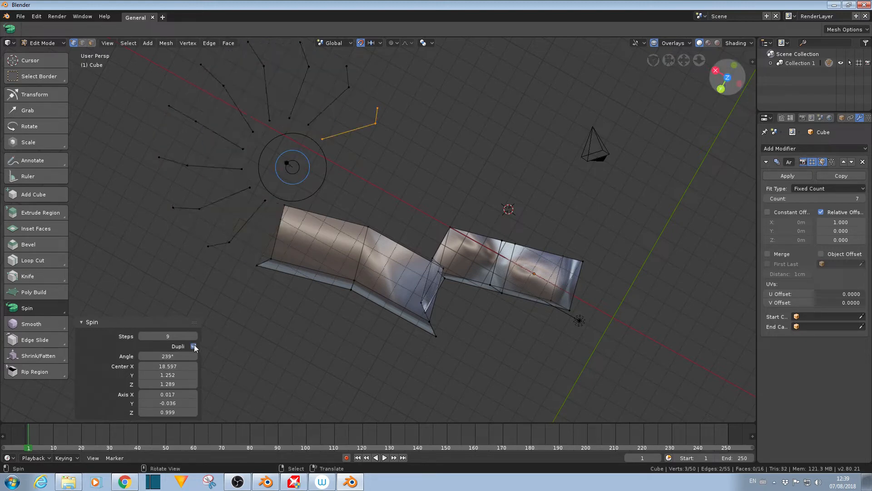
left_click(194, 346)
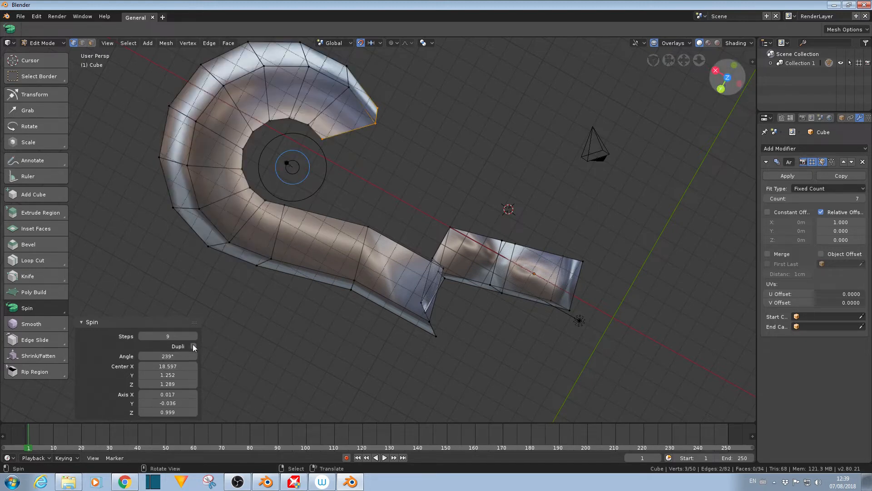
left_click(195, 337)
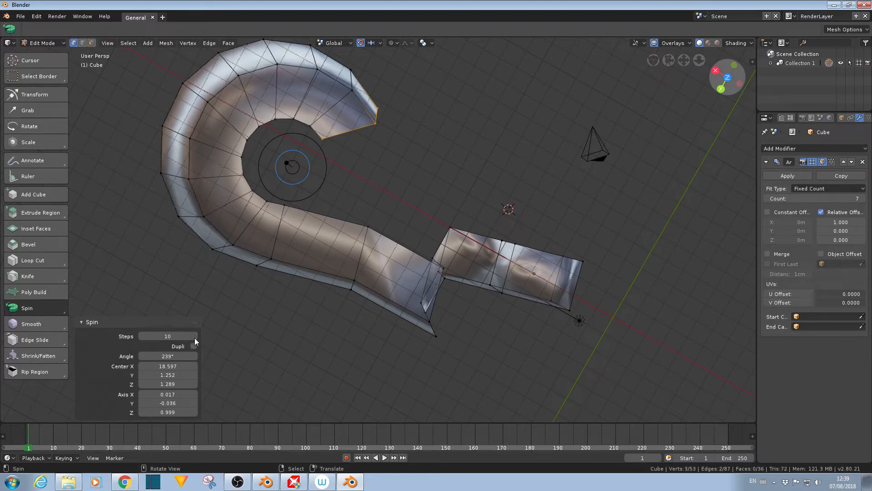
left_click(195, 337)
left_click(194, 337)
left_click(194, 337)
left_click(194, 337)
left_click(193, 337)
left_click(193, 337)
left_click(194, 337)
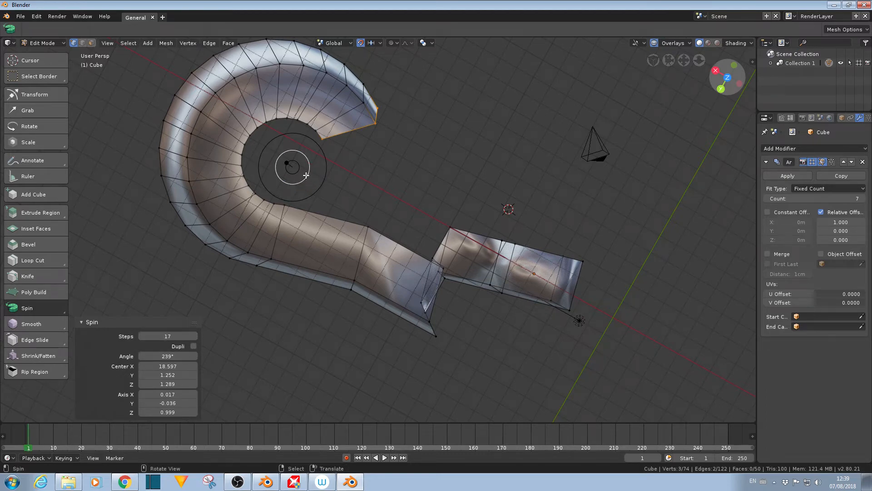
- Move the spin centre to about X 17.87, Y 2.66, Z 1.35, and tilt its axis to about 0.346, -0.350, 0.871
left_click_drag(301, 171, 298, 201)
middle_click_drag(297, 202, 324, 253)
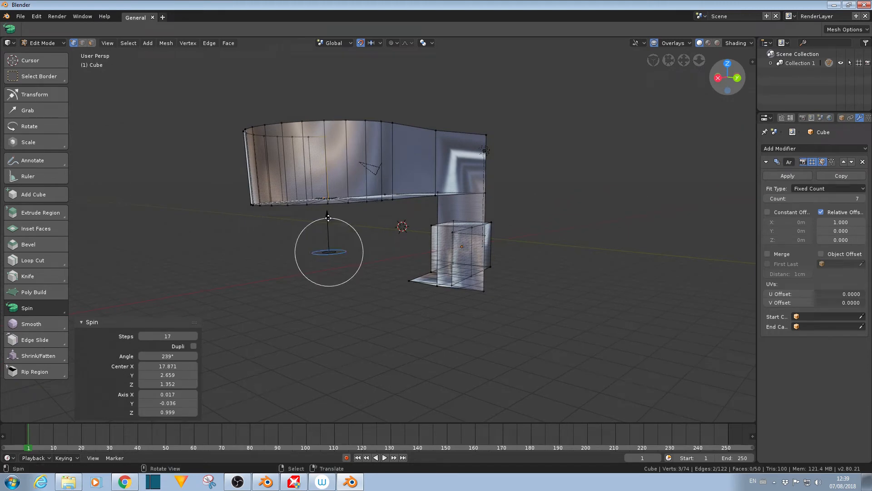
mouse_move(325, 218)
left_mouse_down()
mouse_move(321, 179)
mouse_move(314, 223)
left_mouse_up()
middle_click_drag(313, 223, 456, 303)
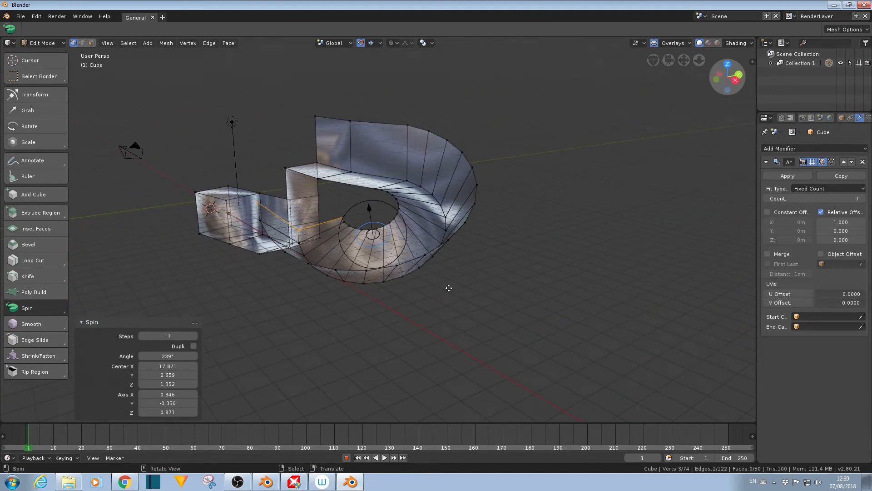
- Smooth the selected end vertices of the spun strip with the Smooth tool at 0.500 smoothing and one repeat
left_click(45, 325)
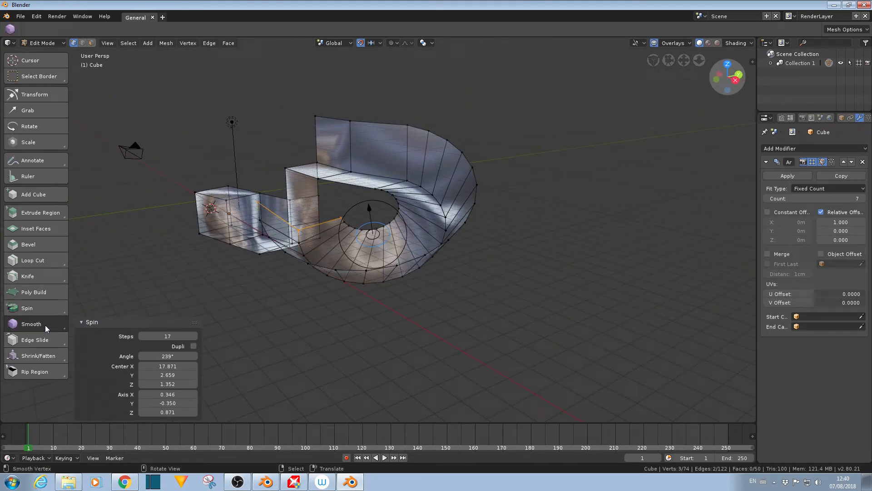
left_click(319, 302)
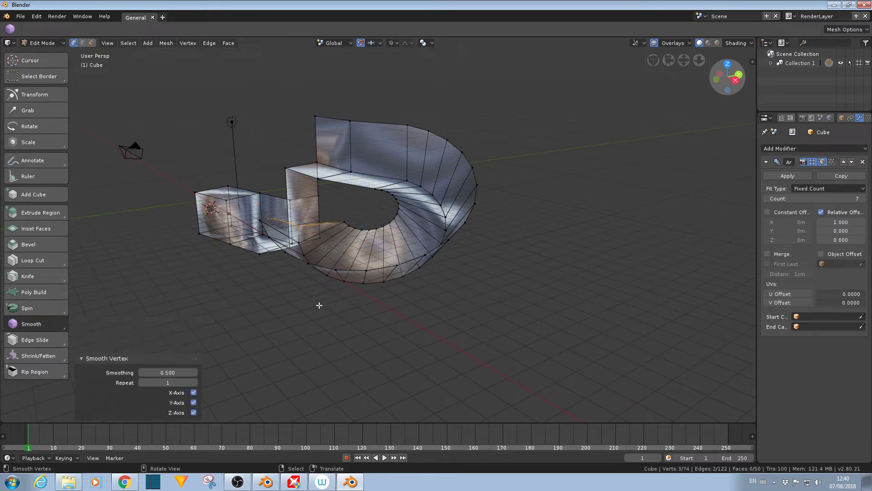
middle_click_drag(301, 301, 348, 298)
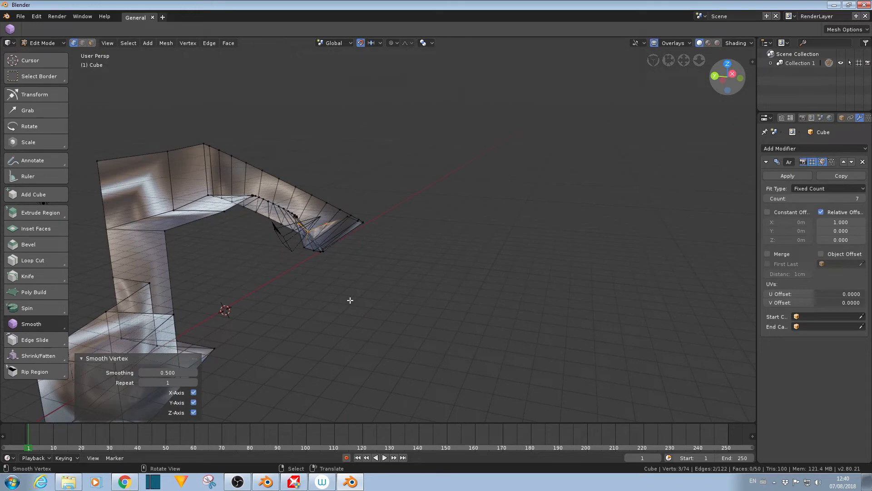
- Smooth the selected end vertices of the spun strip once more with Smooth Vertices
left_click(189, 43)
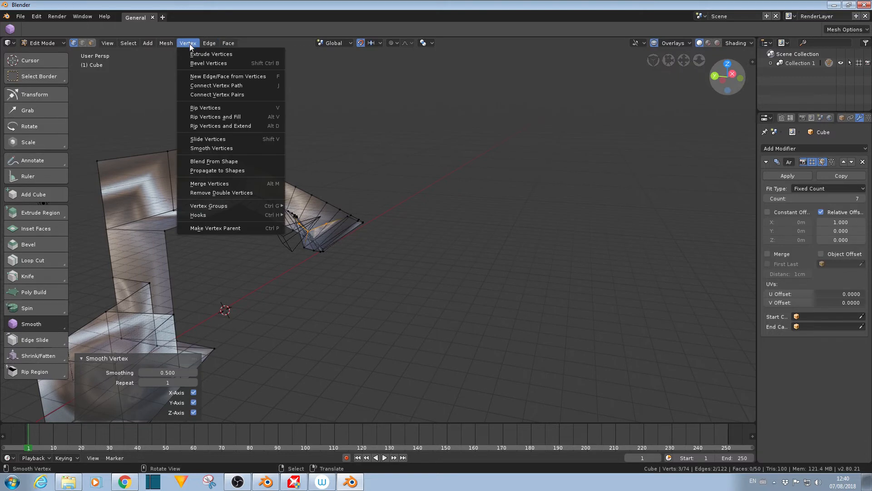
left_click(208, 149)
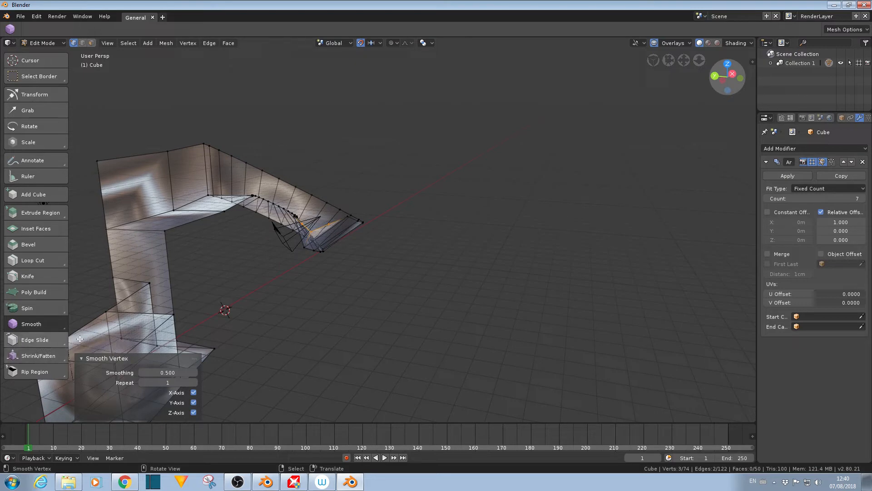
middle_click_drag(272, 291, 357, 304)
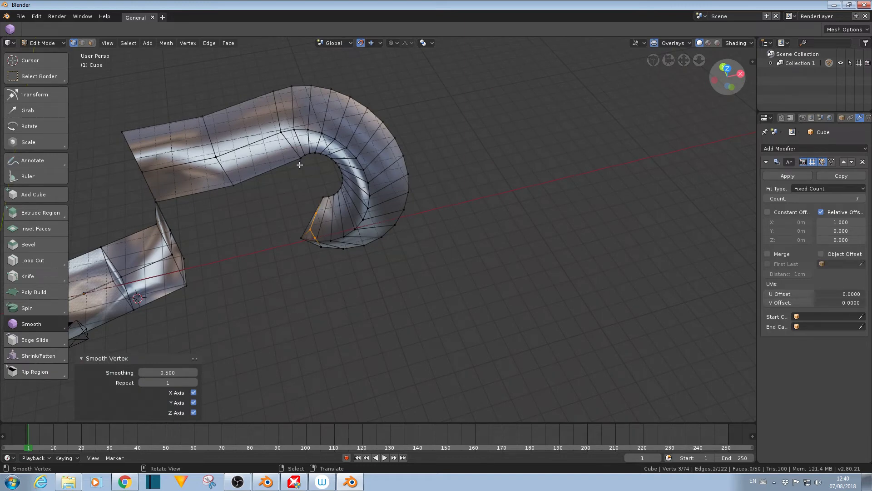
- Add a face from the selected end vertices of the spun strip with the Poly Build tool
left_click(19, 309)
left_click(21, 293)
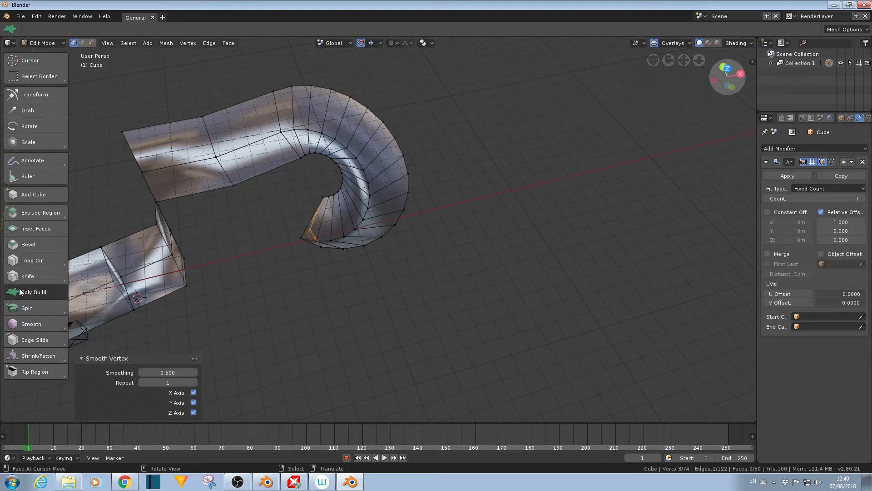
middle_click_drag(225, 257, 377, 199)
left_click(486, 130, "ctrl")
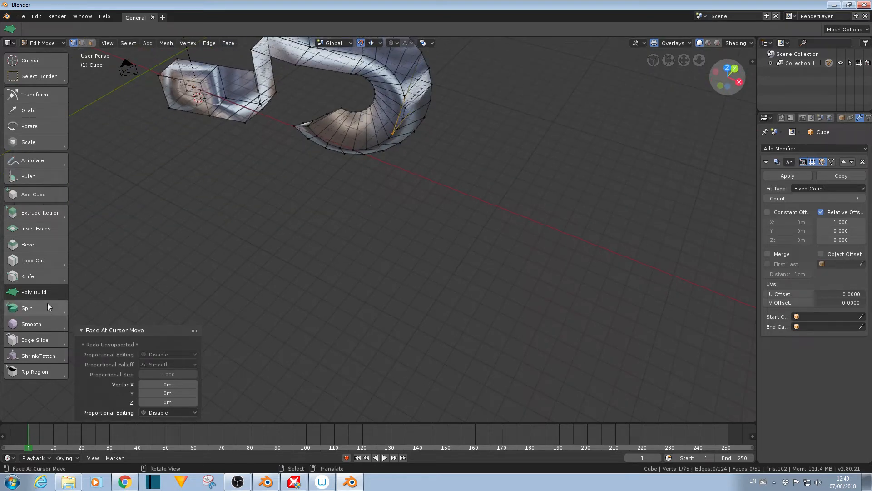
middle_click_drag(188, 144, 260, 227, "shift")
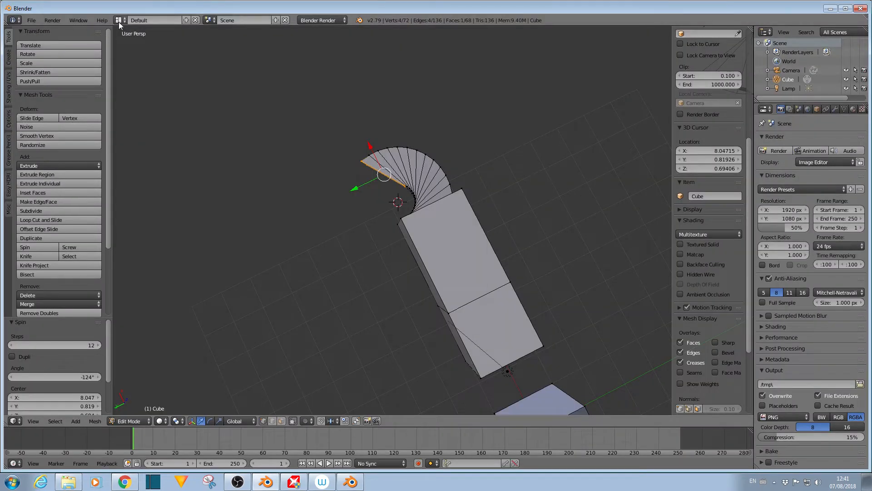
- Set the Blender 2.79 window to the Motion Tracking screen layout and return to the Blender 2.80 window
left_click(119, 22)
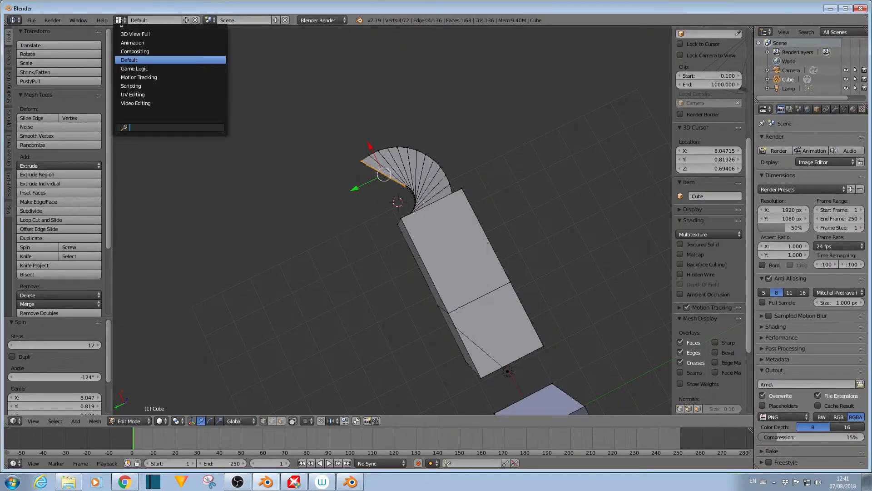
left_click(139, 77)
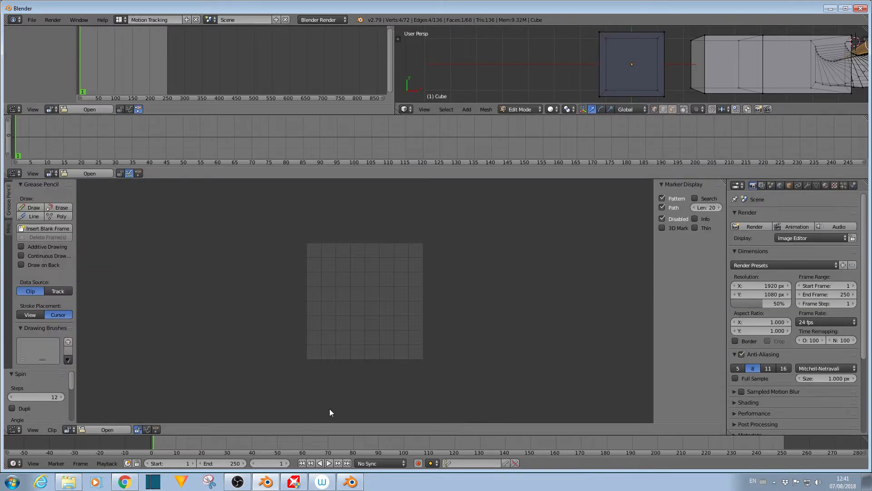
left_click(349, 482)
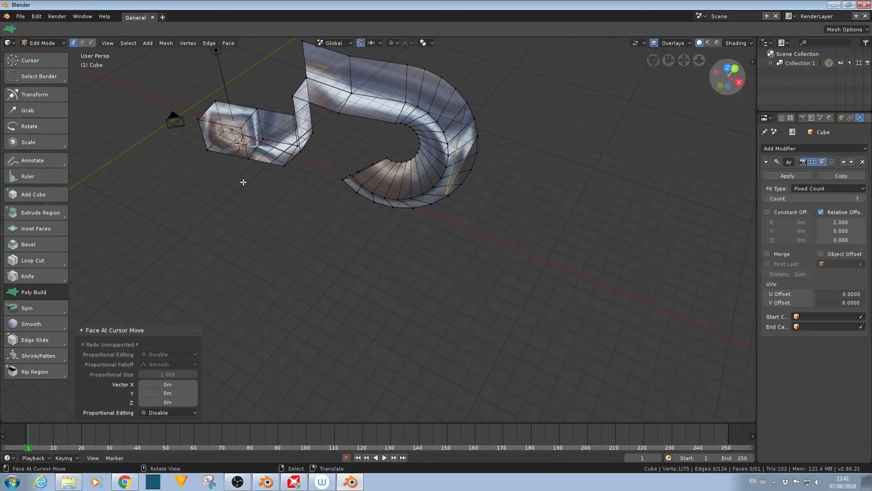
- Try to add a workspace while in Edit Mode, and switch the cube to Object Mode
left_click(163, 18)
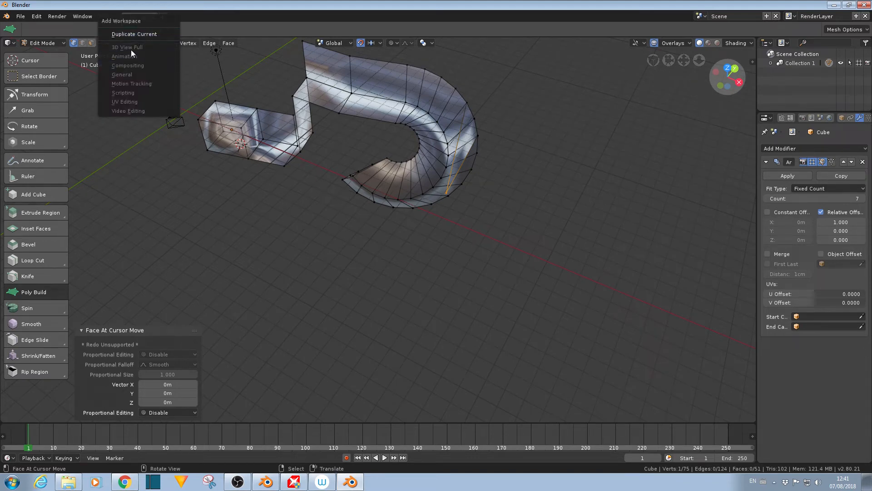
left_click(184, 17)
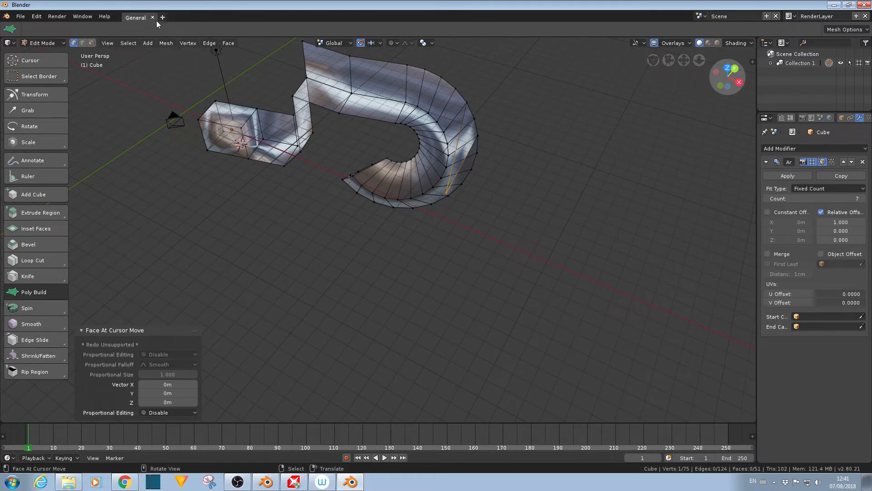
left_click(162, 17)
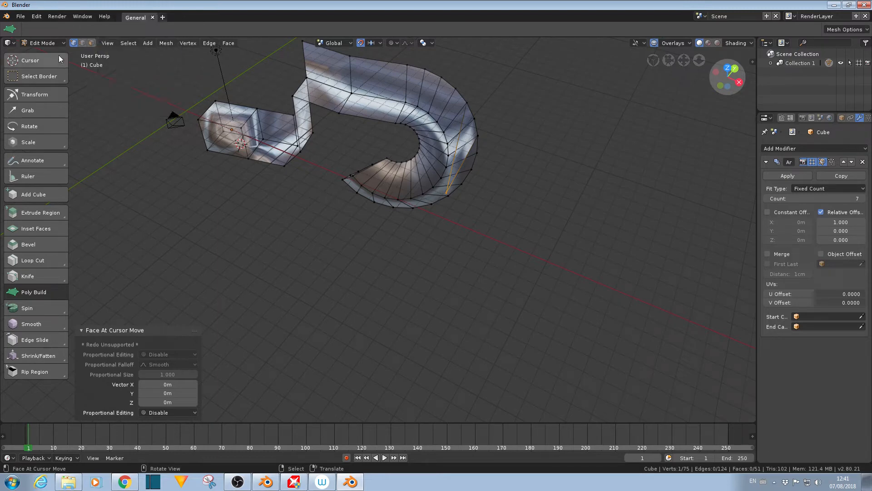
left_click(47, 43)
left_click(44, 54)
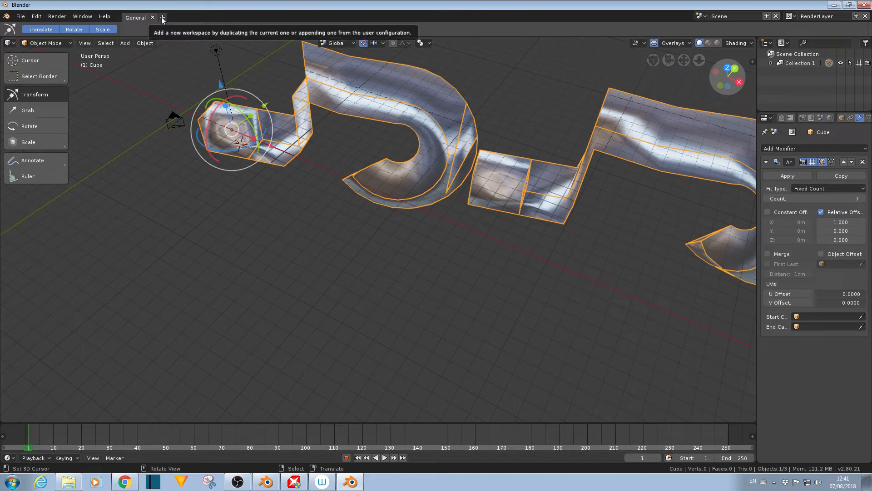
- Add a Motion Tracking workspace to the project
scroll(274, 176, "down", 6)
scroll(529, 262, "down", 2)
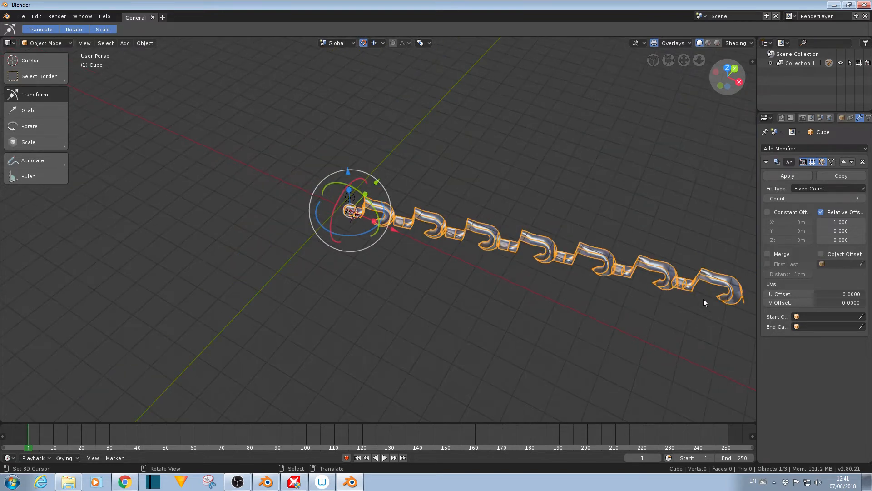
scroll(337, 276, "up", 1)
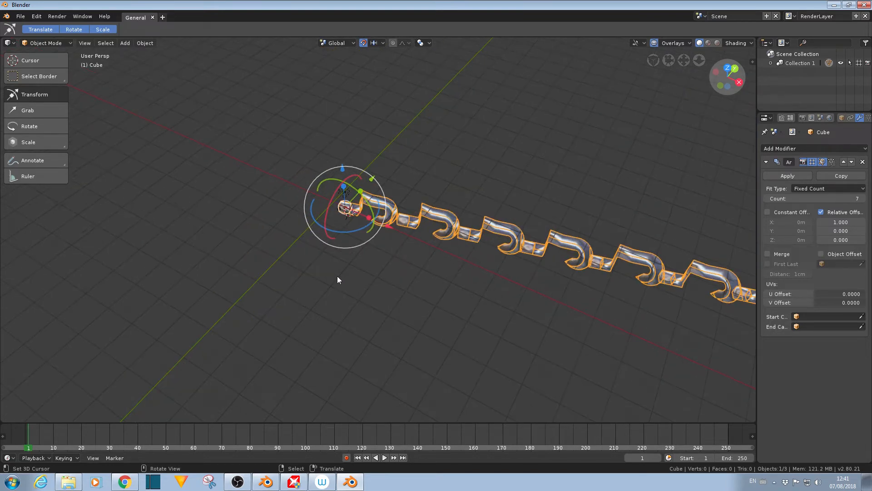
scroll(342, 277, "up", 5)
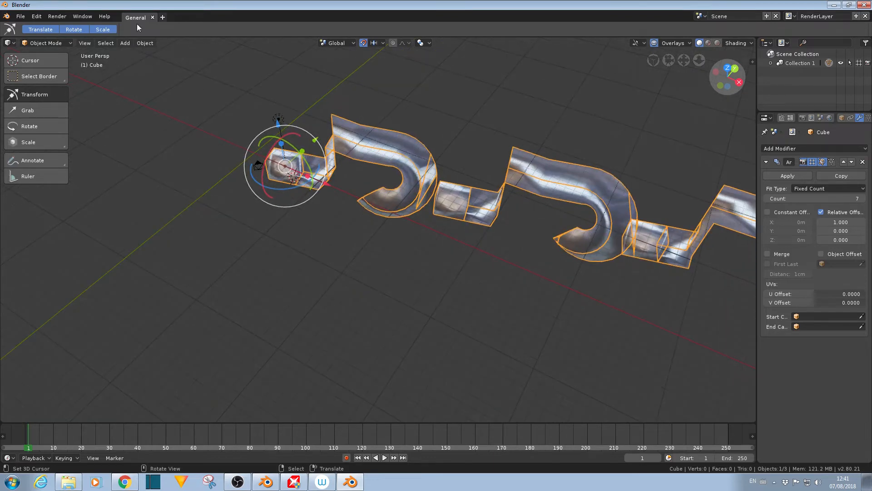
left_click(162, 17)
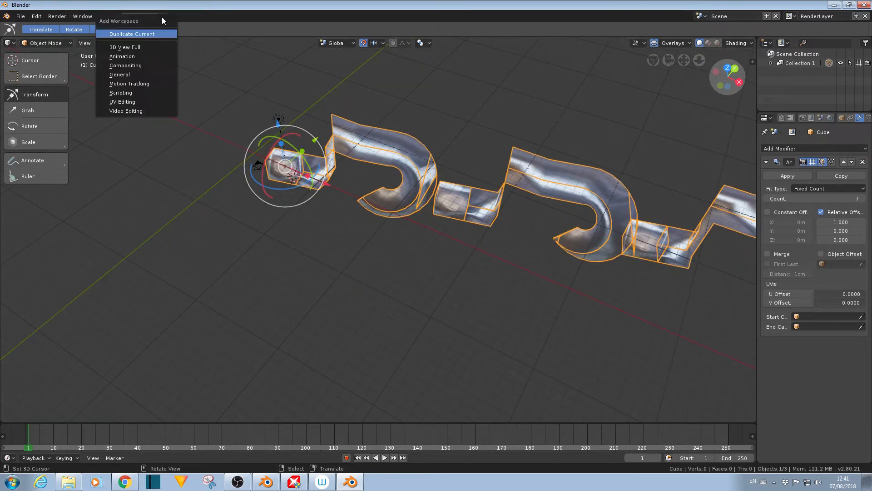
left_click(137, 85)
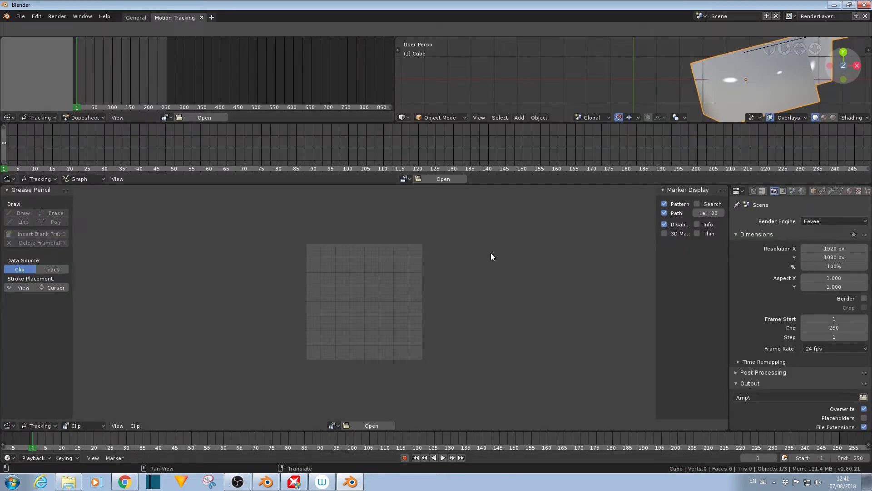
scroll(451, 239, "up", 1)
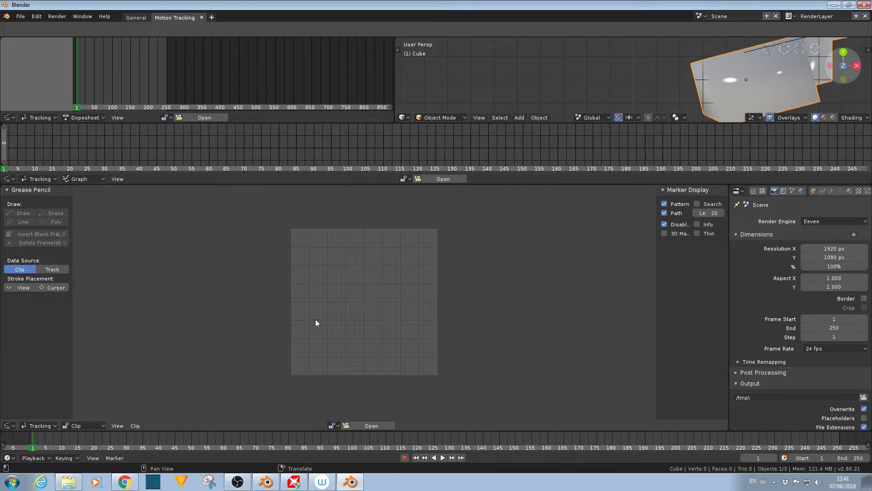
- Load the clip DSCN1326.MOV from the Dropbox bookmark into the movie clip editor
left_click(361, 425)
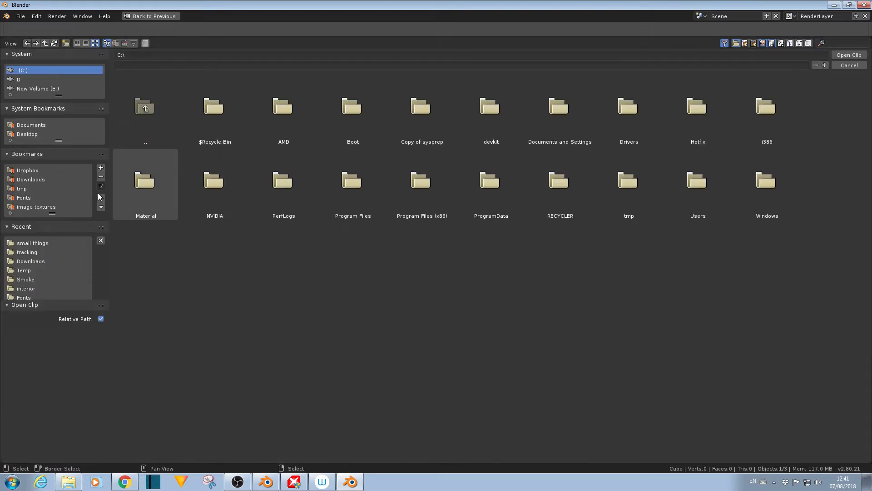
left_click(30, 169)
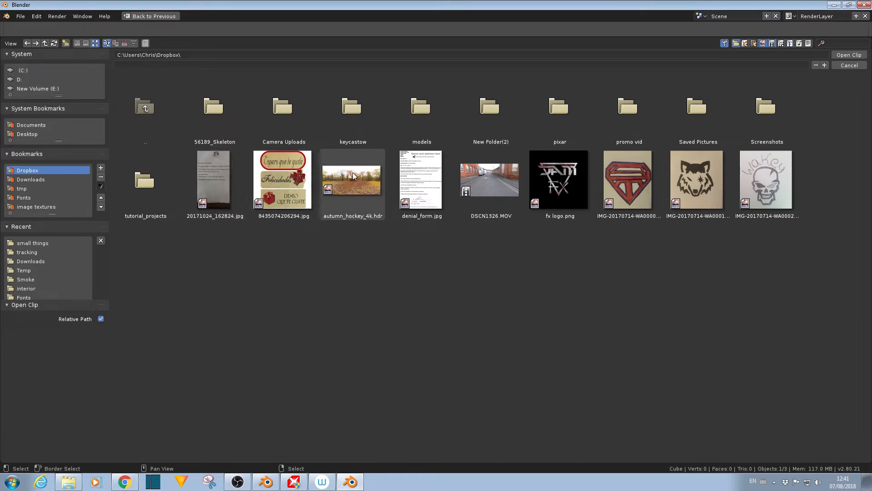
left_click(485, 180)
left_click(849, 55)
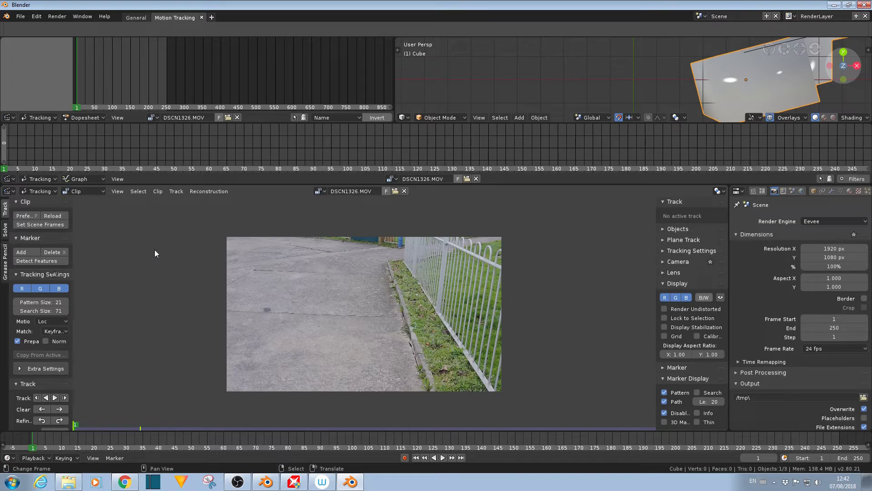
scroll(155, 250, "down", 1)
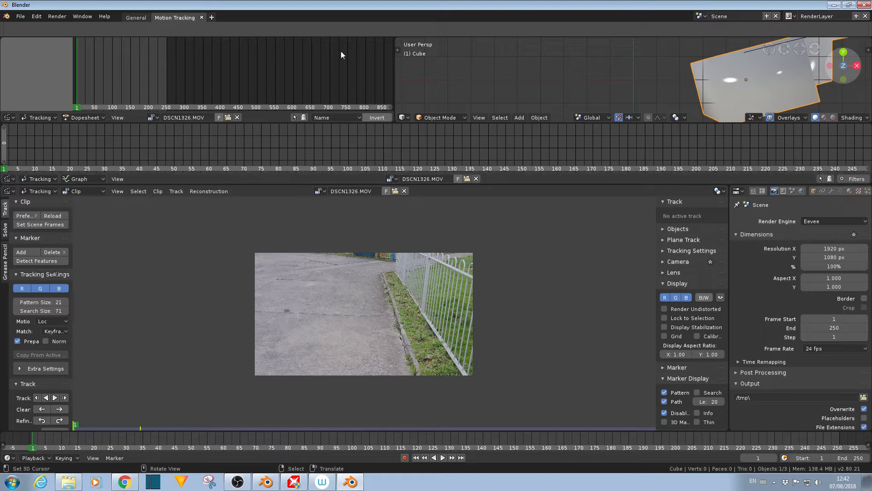
- Return to the General workspace and switch the viewport to rendered shading and back to solid
left_click(135, 16)
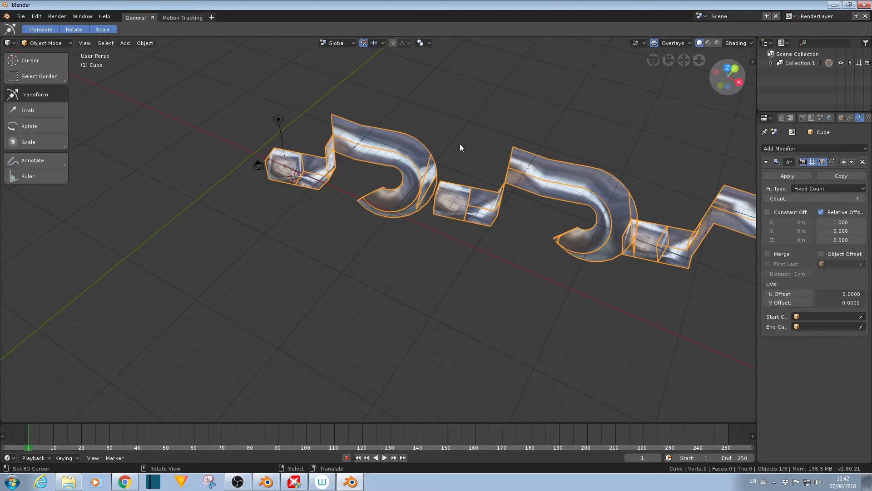
left_click(717, 43)
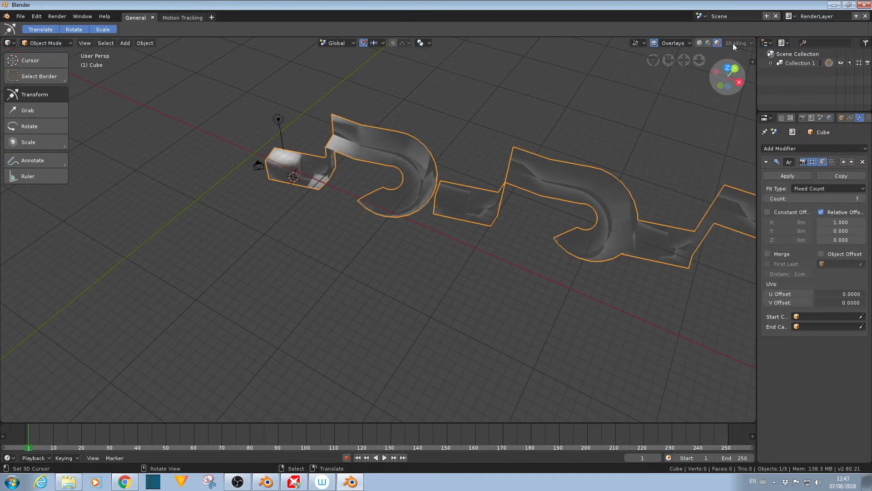
left_click(698, 43)
- Turn on the Shadow and Cavity options in the solid viewport shading settings
left_click(734, 43)
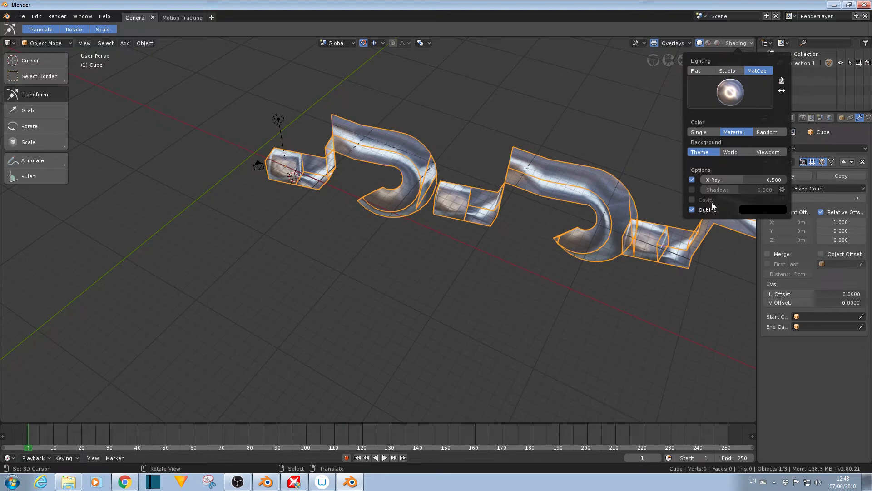
left_click(691, 199)
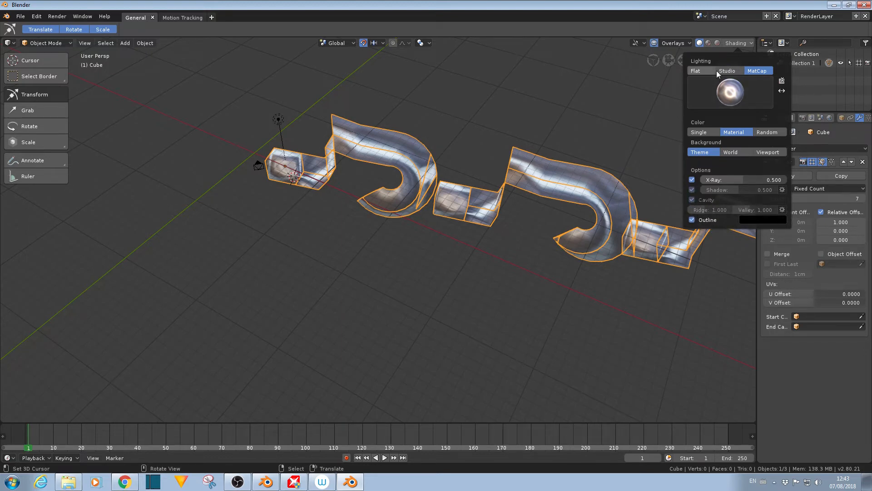
mouse_move(557, 204)
middle_mouse_down()
mouse_move(570, 218)
mouse_move(538, 209)
middle_mouse_up()
- Set the solid viewport shading colour to Random
left_click(728, 43)
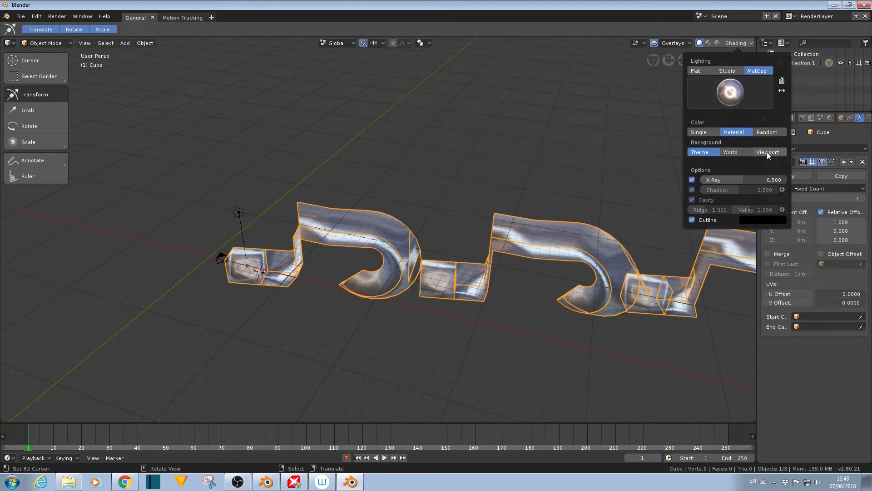
left_click(764, 133)
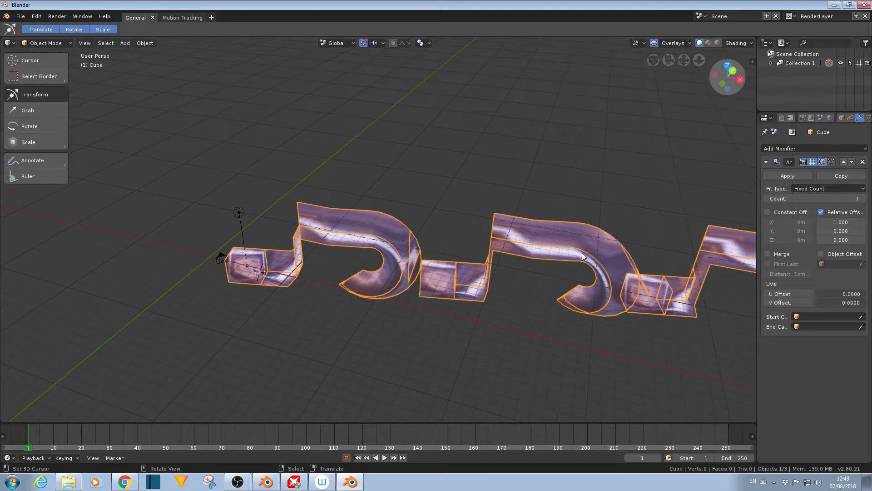
scroll(588, 257, "down", 5)
middle_click_drag(662, 266, 573, 262, "shift")
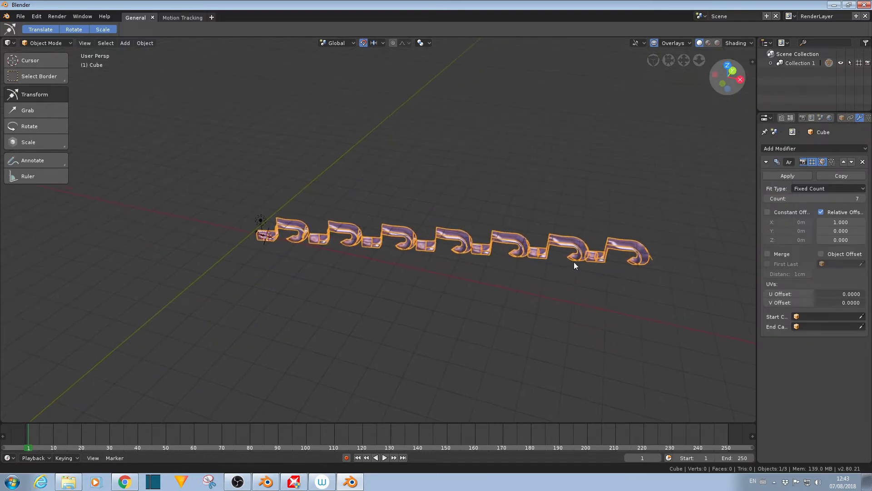
scroll(582, 273, "up", 3)
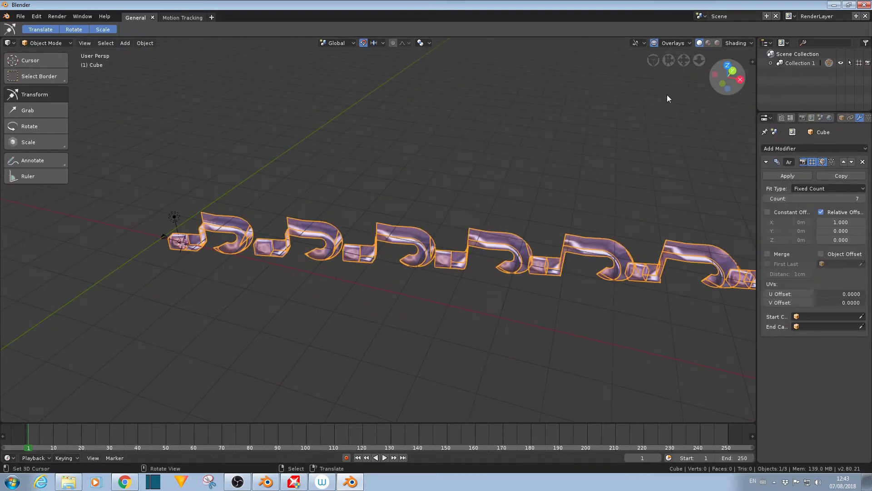
left_click(739, 44)
- Duplicate the arrayed cube three times, offsetting the second copy by -5, 7, 3 m and the third by 7, -9, 11 m
middle_click_drag(275, 278, 318, 255)
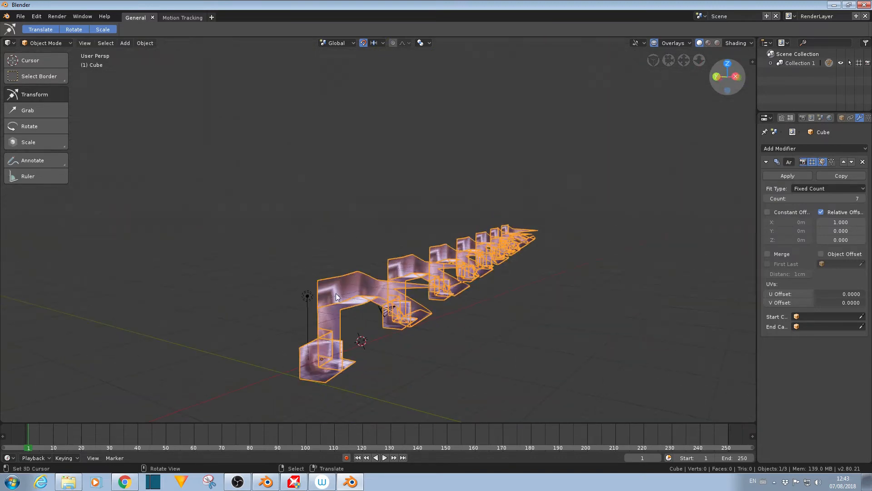
key("shift+d")
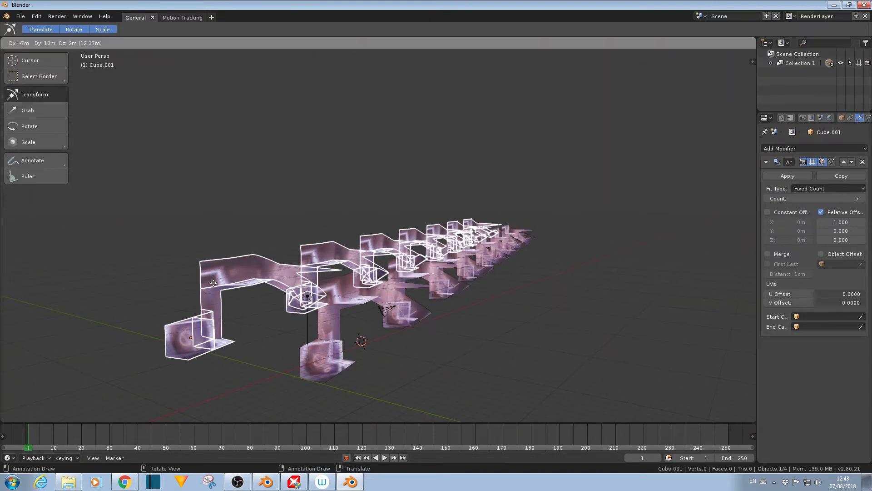
left_click(209, 281)
key("shift+d")
left_click(230, 261)
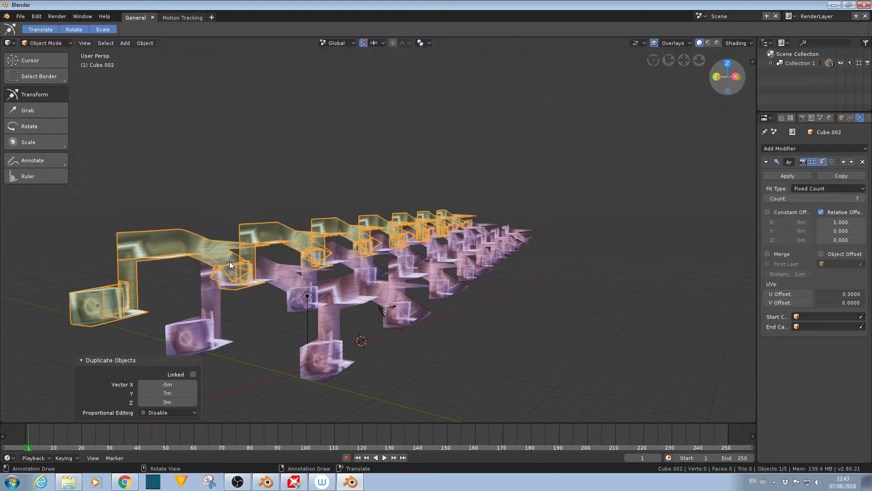
key("shift+d")
left_click(320, 128)
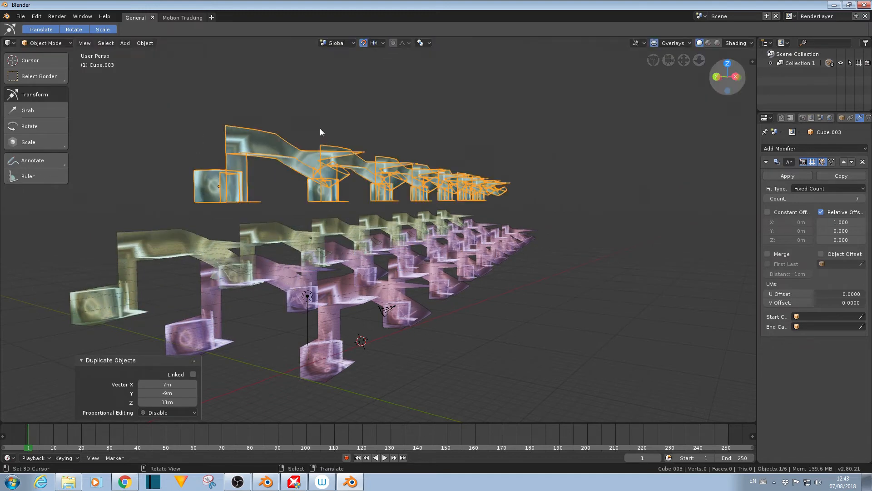
- Duplicate the arrayed object with an offset of 18, -24, -5 m and remove the Array modifier from the copy
key("shift+d")
left_click(702, 223)
middle_click_drag(547, 262, 449, 313)
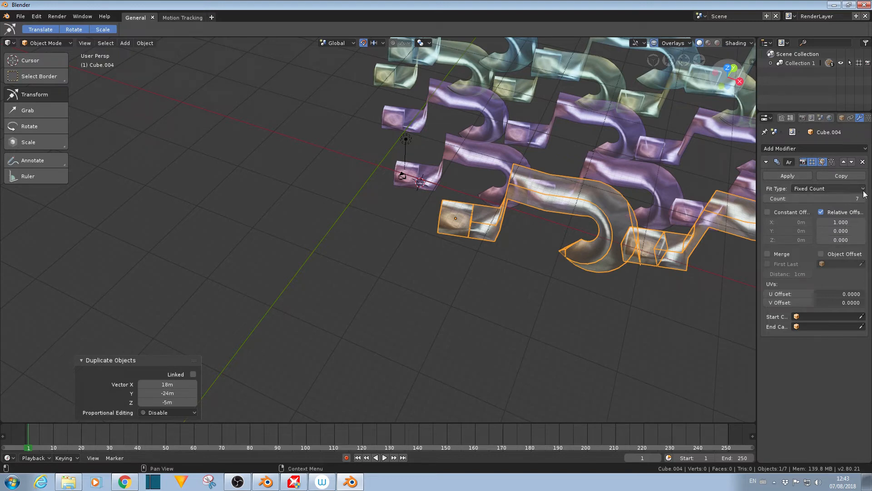
left_click(862, 162)
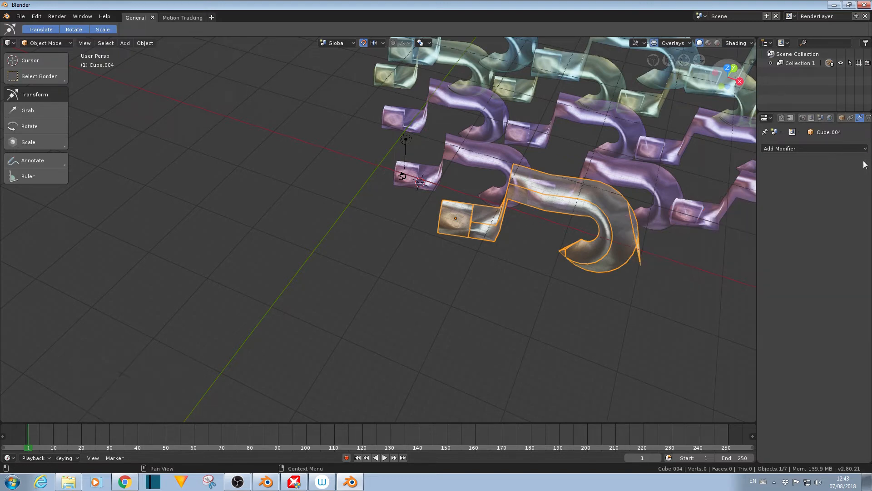
- Set the solid viewport lighting to Studio and turn off X-Ray
left_click(739, 42)
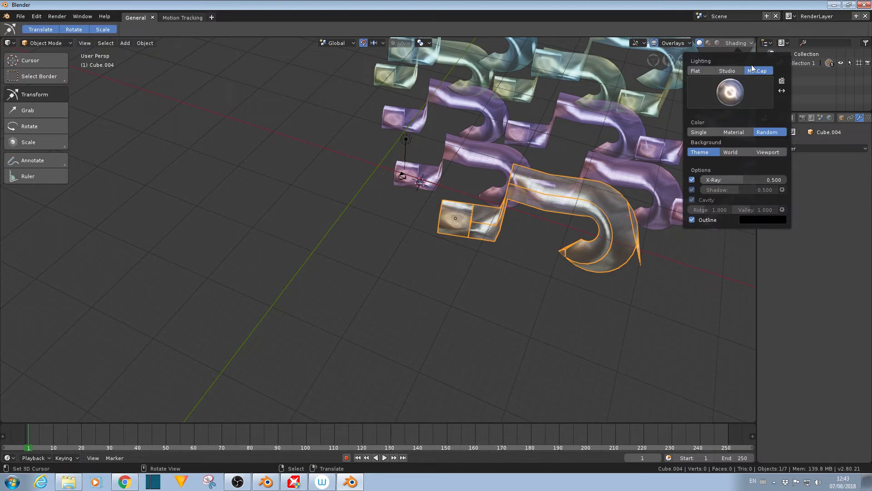
left_click(727, 72)
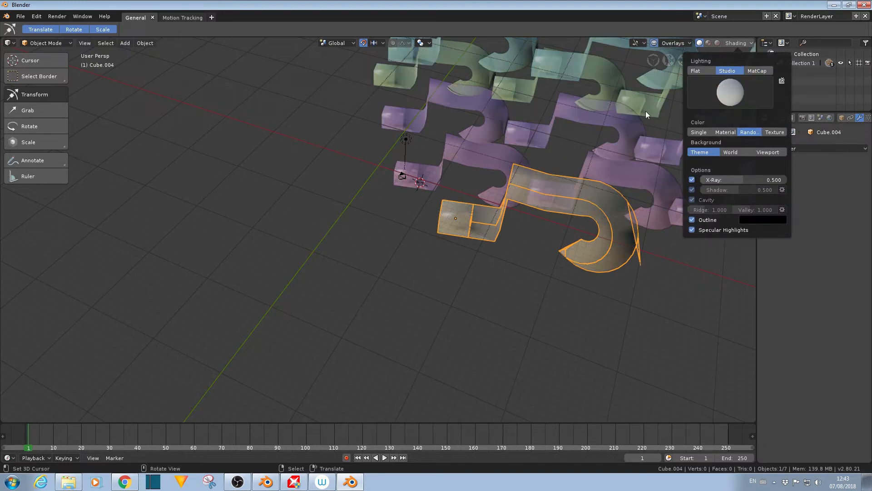
left_click(691, 180)
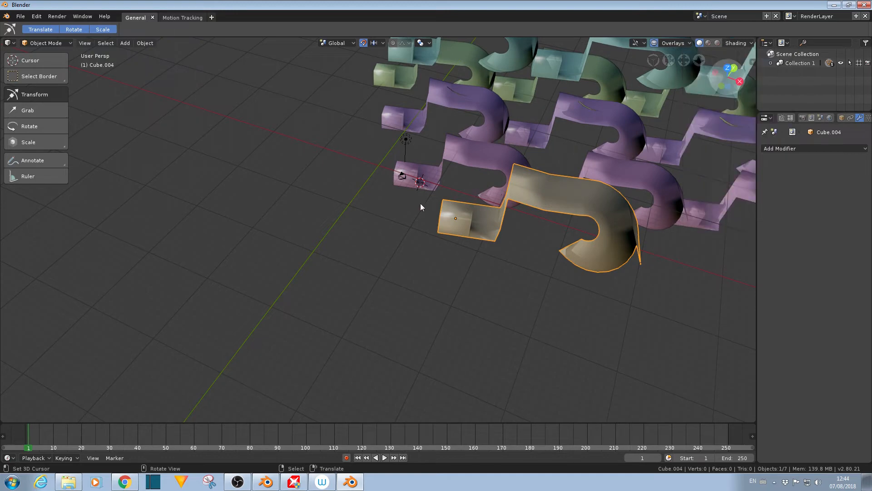
middle_click_drag(508, 189, 555, 167)
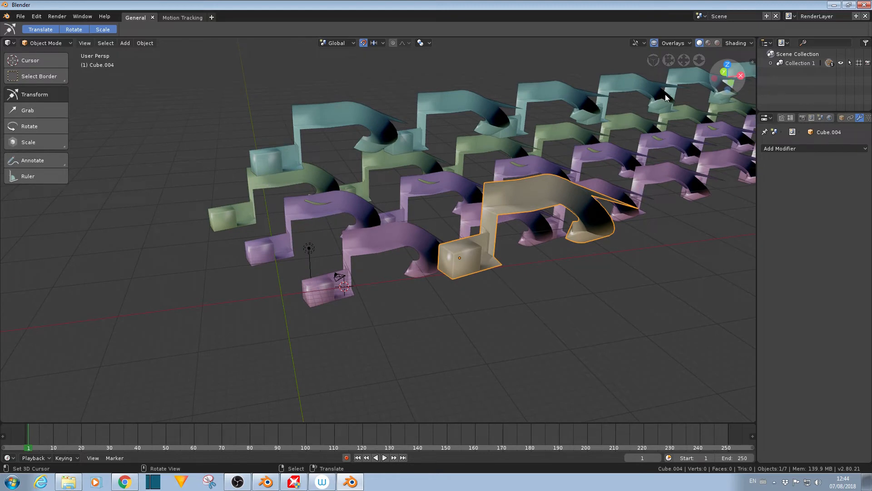
left_click(740, 43)
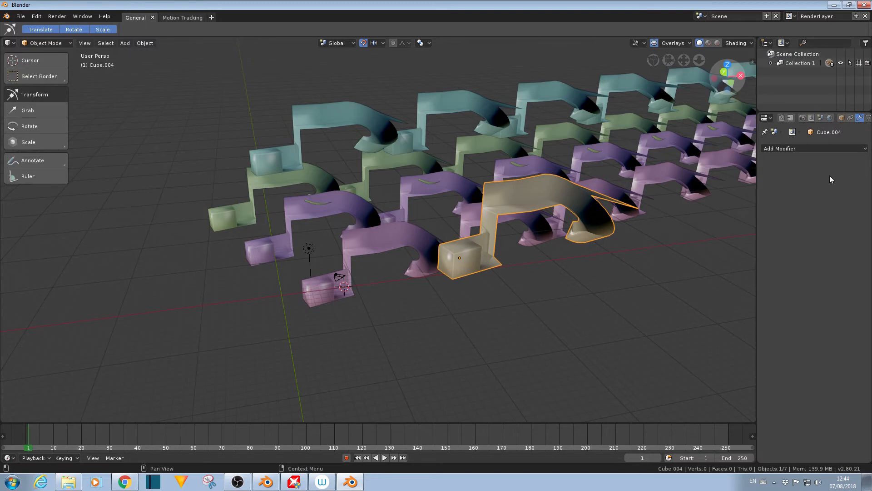
- Show the scene's render settings with the Eevee engine and switch the viewport to rendered shading
left_click(803, 118)
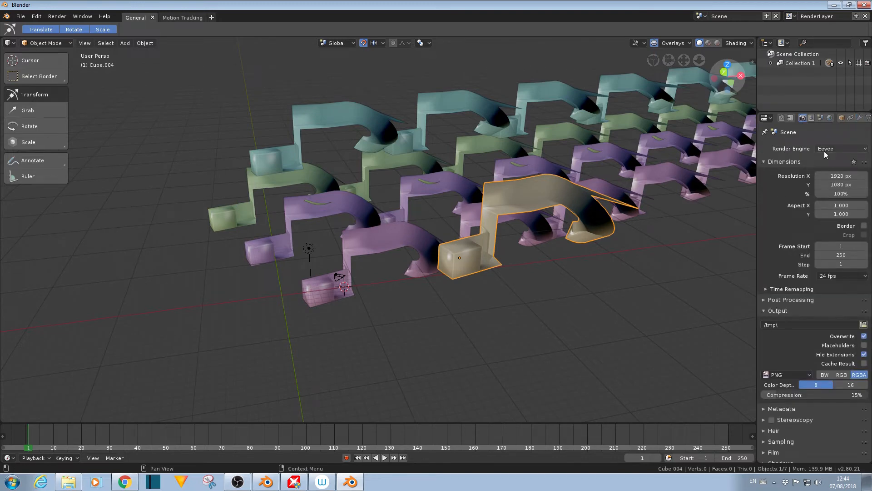
left_click(718, 43)
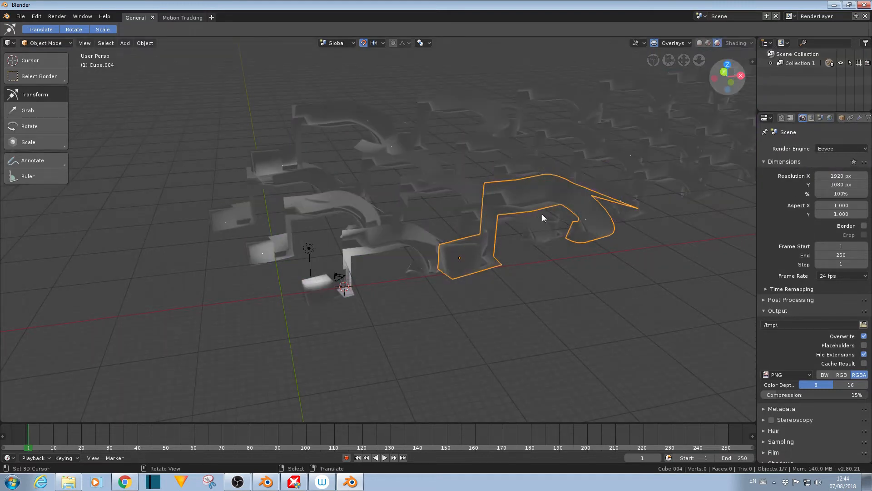
middle_click_drag(357, 228, 469, 228)
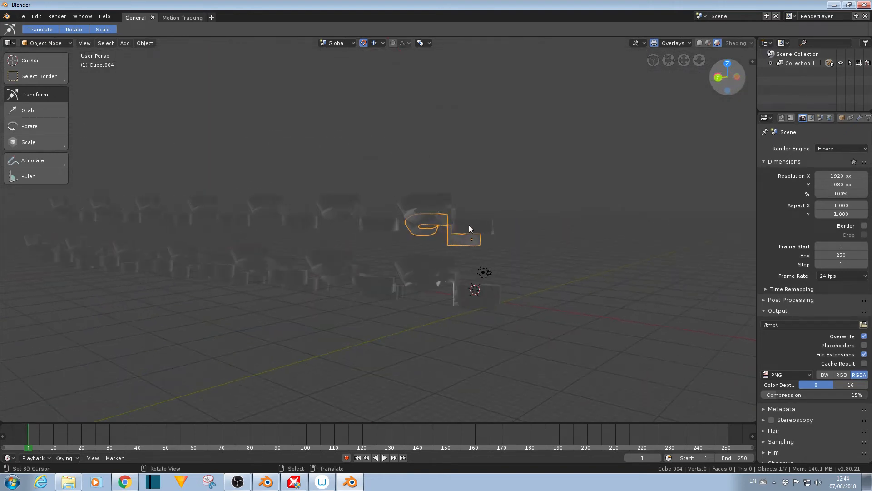
scroll(846, 118, "down", 1)
- Set the base colour of the objects' shared material to green (R 0.096, G 0.800, B 0.063)
left_click(839, 118)
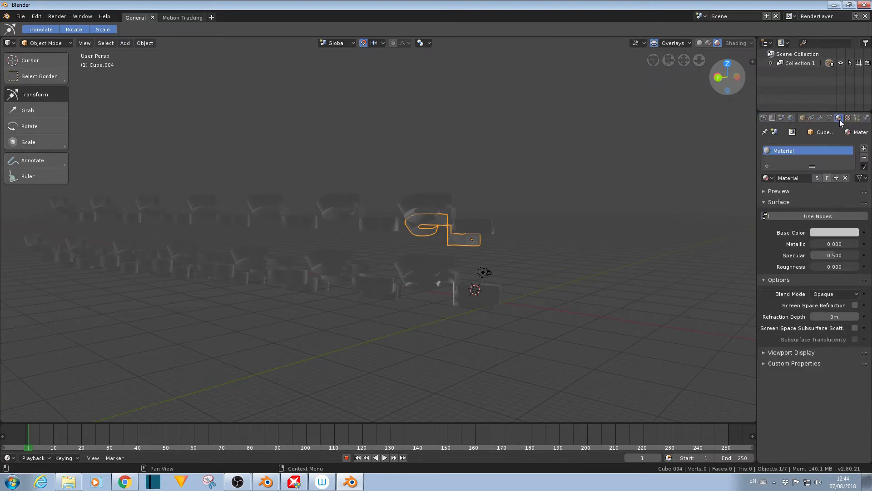
left_click(834, 232)
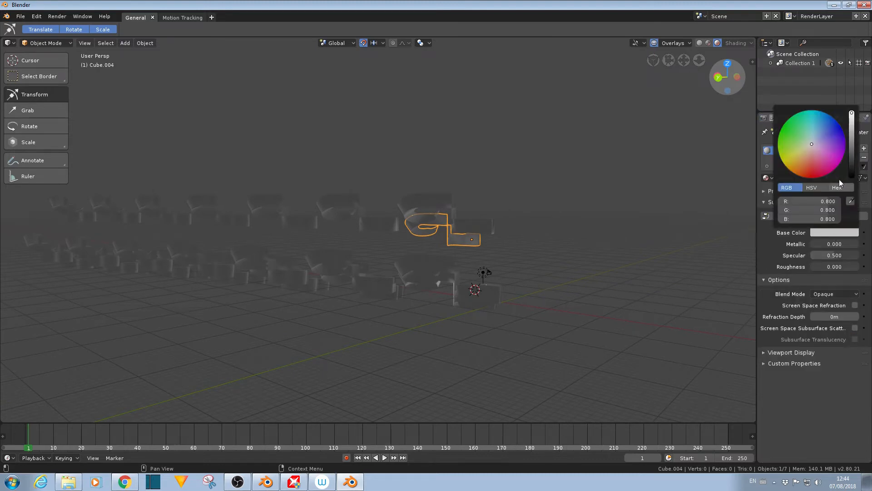
left_click_drag(812, 146, 801, 137)
middle_click_drag(628, 214, 481, 264)
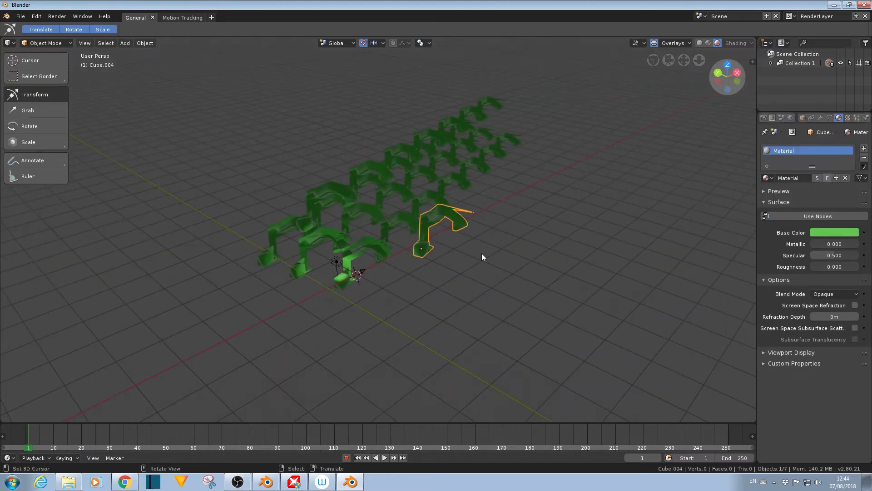
- Give the original arrayed cube its own copy of the material and set that copy's base colour to blue
left_click(340, 281)
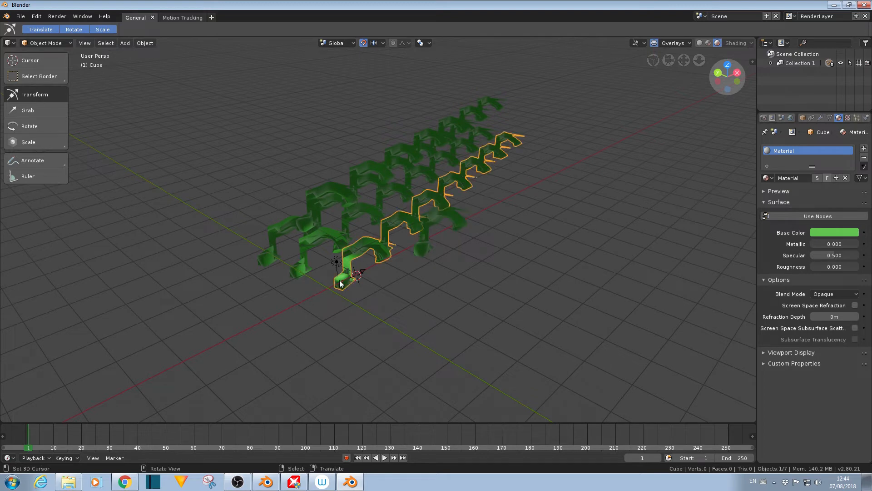
left_click(836, 178)
left_click(824, 231)
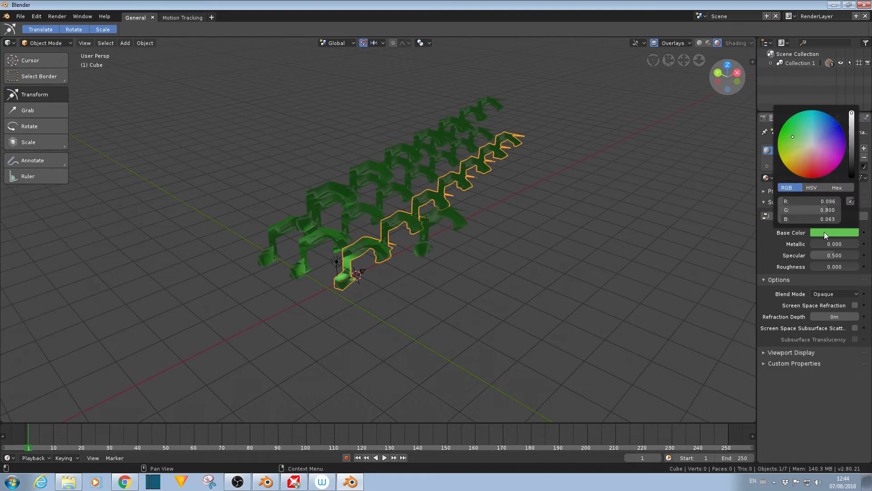
left_click(831, 132)
middle_click_drag(445, 239, 533, 217)
scroll(500, 222, "up", 5)
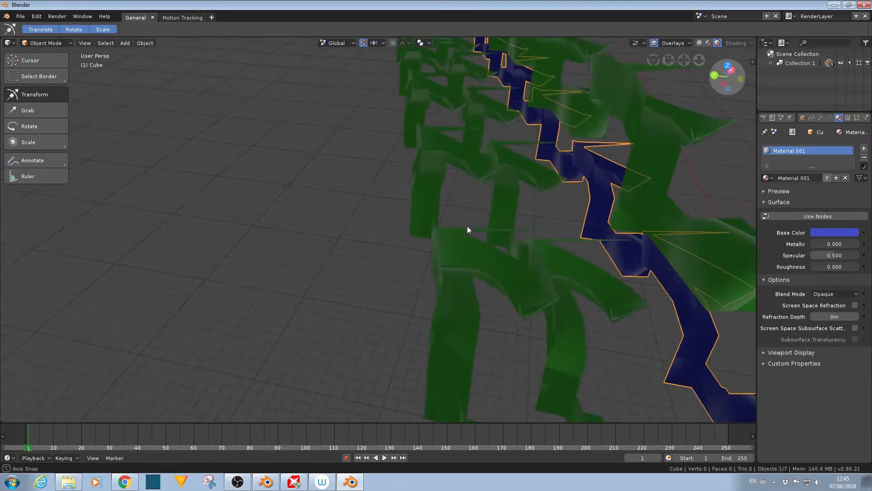
middle_click_drag(466, 225, 360, 235)
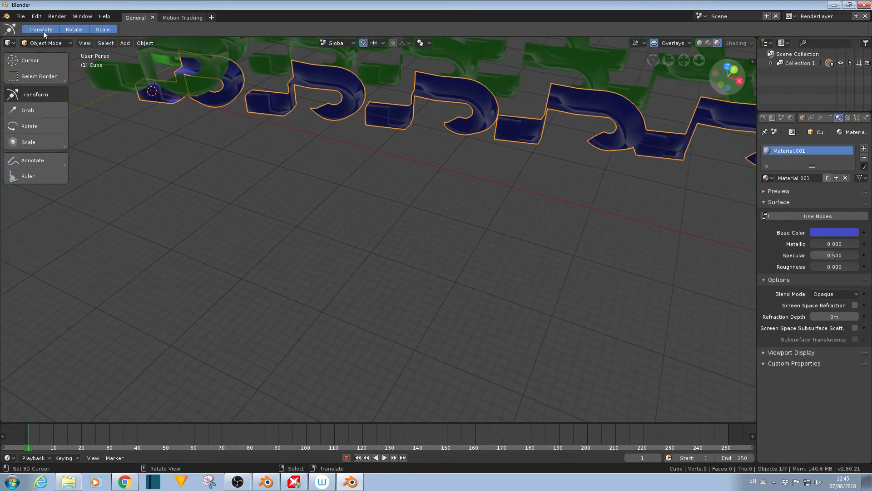
- Enter Edit Mode on the blue object and select three vertices on its curved hook section
left_click(45, 43)
left_click(38, 53)
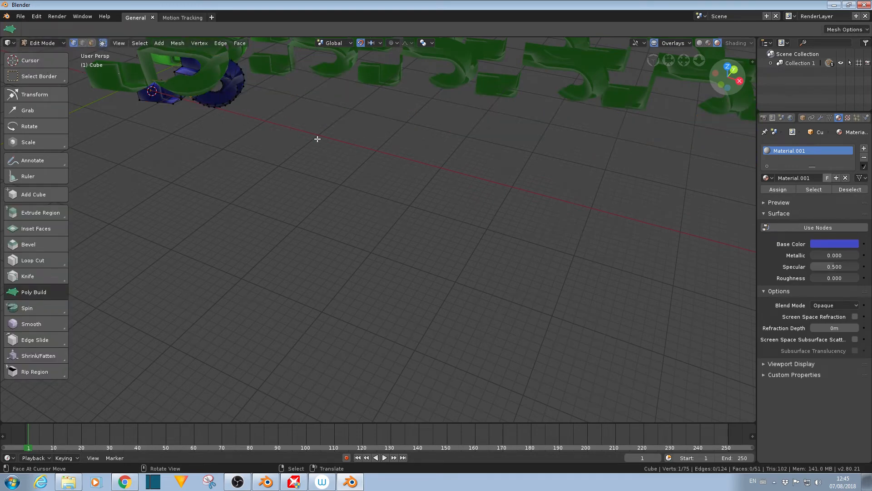
scroll(317, 139, "down", 3)
middle_click_drag(294, 171, 432, 190)
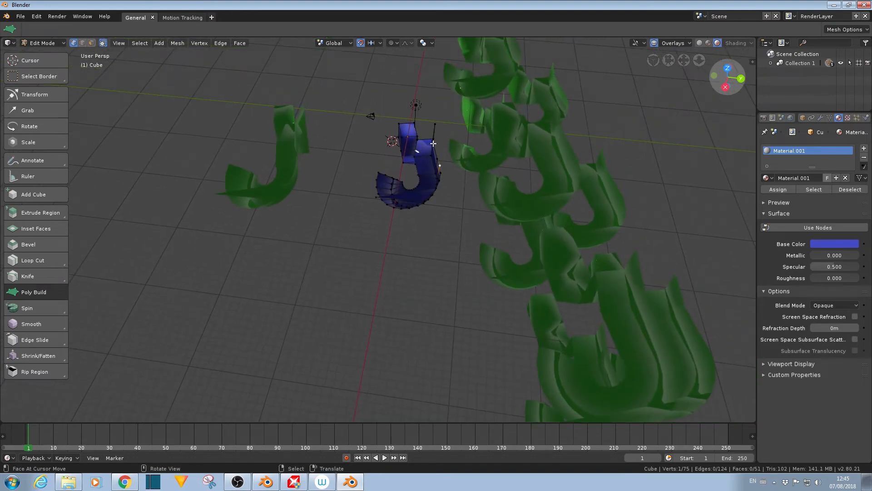
scroll(429, 195, "up", 5)
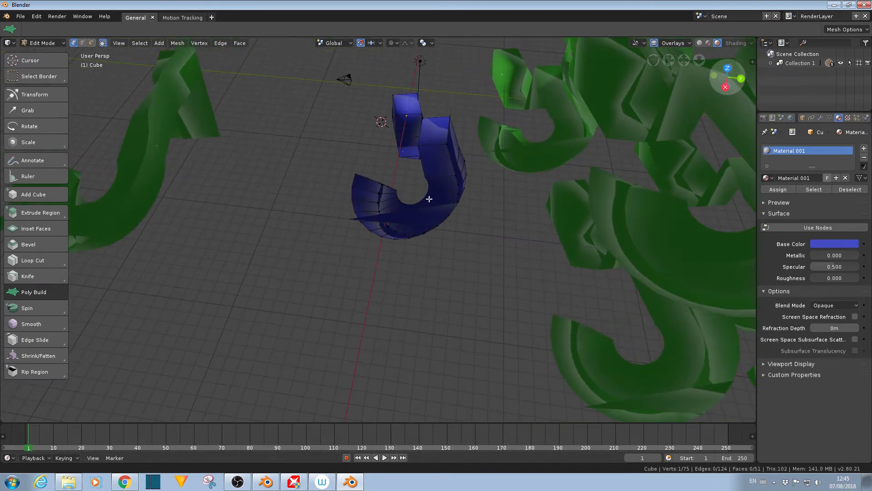
right_click(427, 180)
right_click(429, 183, "shift")
right_click(428, 183, "shift")
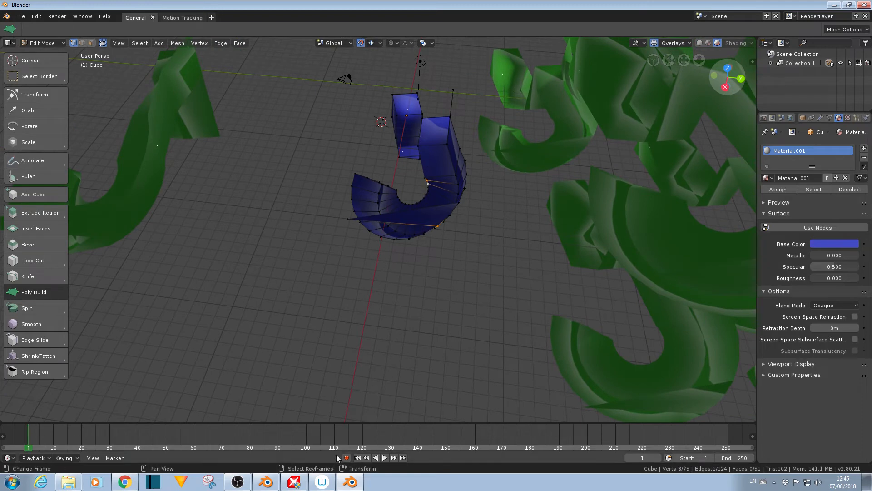
- Switch to the Blender 2.79 window, set the render engine to Cycles Render and load the Default screen layout
left_click(275, 484)
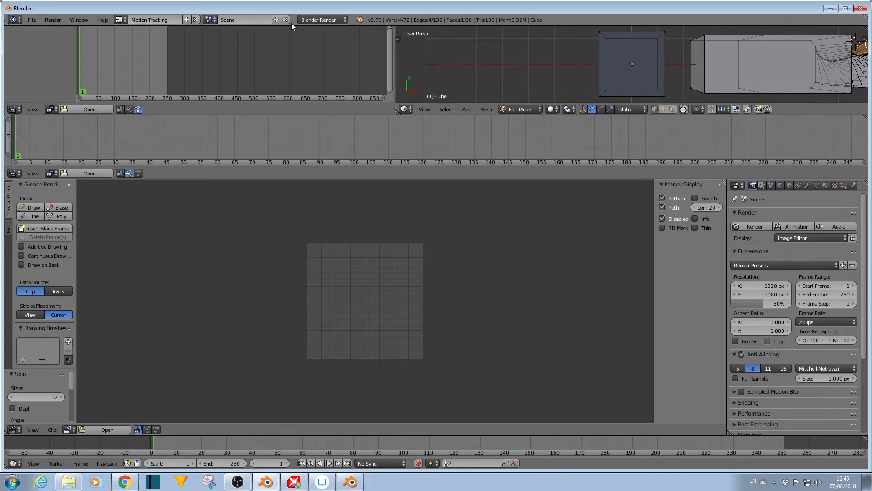
left_click(320, 20)
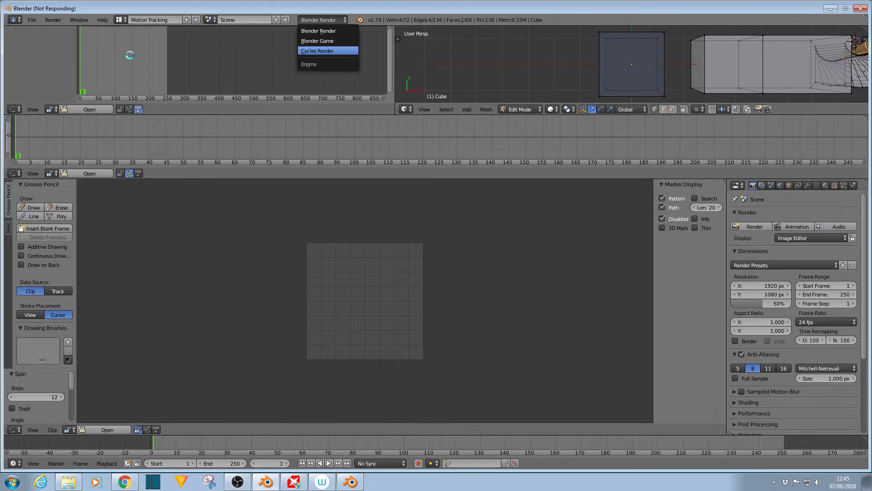
left_click(119, 20)
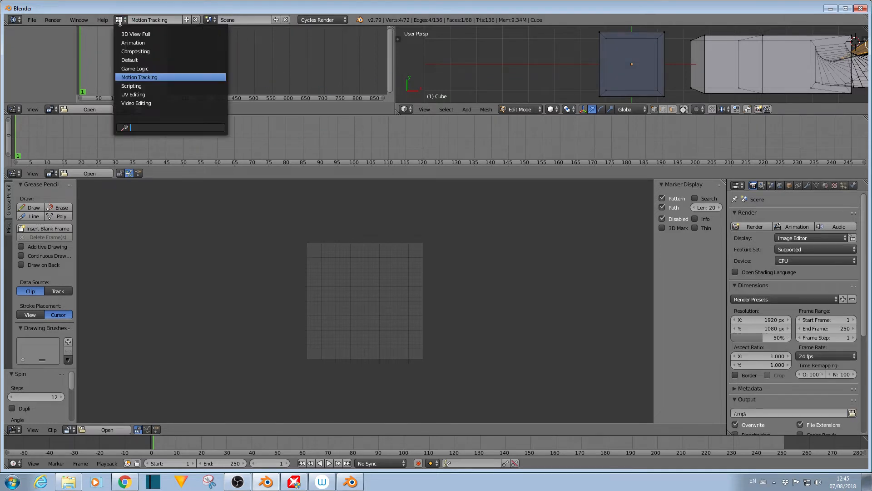
left_click(136, 61)
scroll(341, 220, "down", 3)
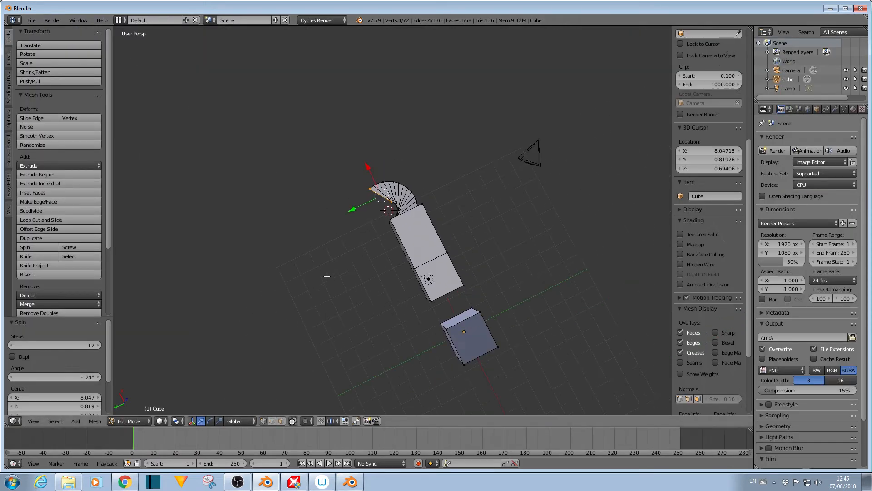
middle_click_drag(326, 274, 386, 291)
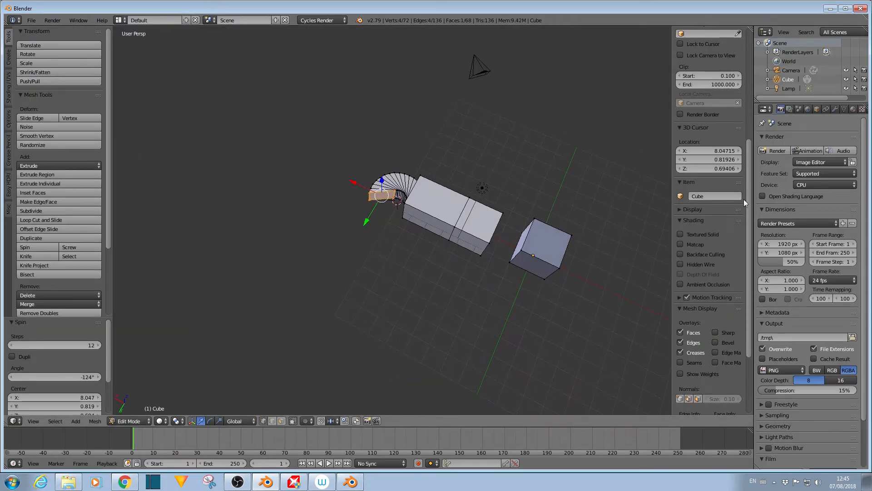
- Enable nodes on the cube's material and set its Diffuse BSDF colour to green
left_click(853, 110)
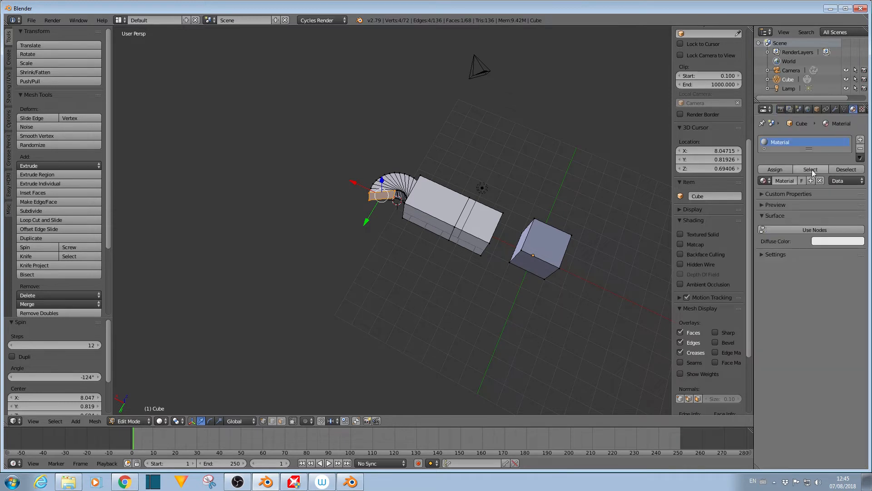
left_click(799, 231)
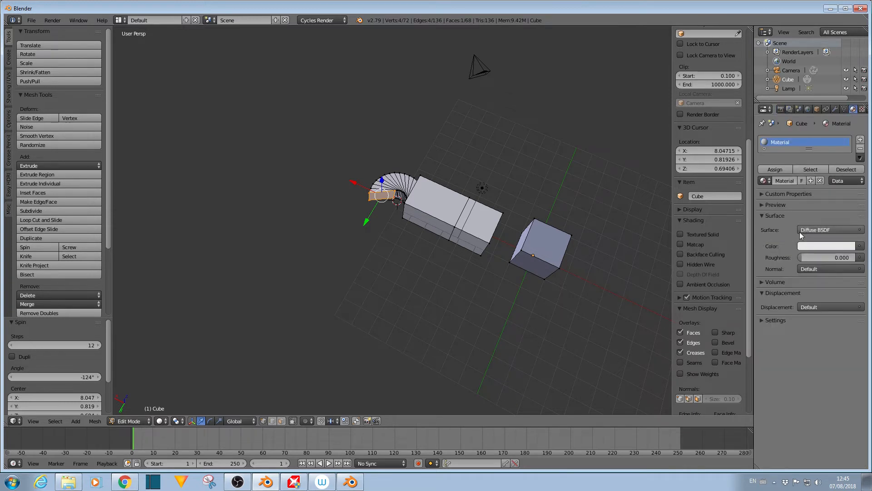
left_click(819, 247)
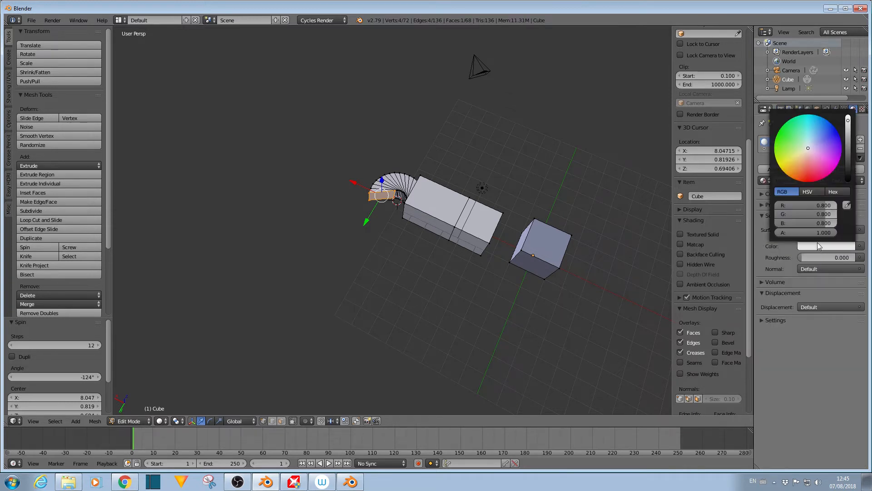
left_click(787, 135)
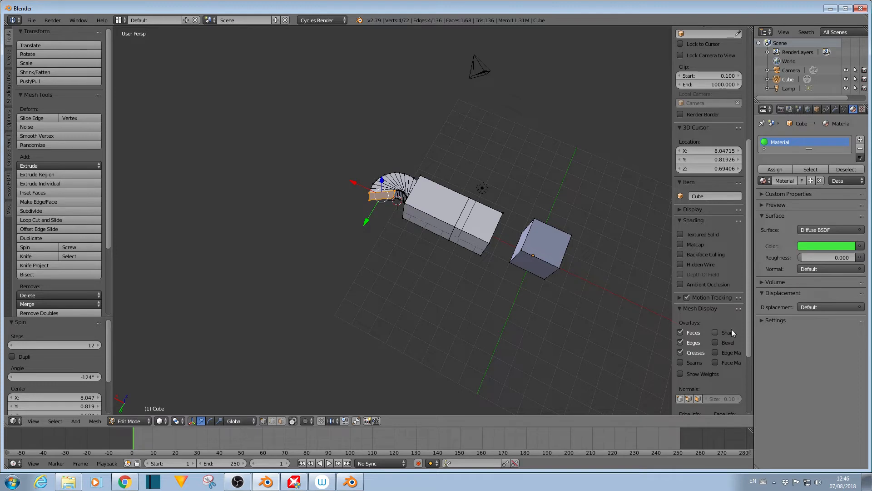
- Sample the green Diffuse BSDF colour for the material's viewport colour
left_click(761, 320)
left_click(778, 391)
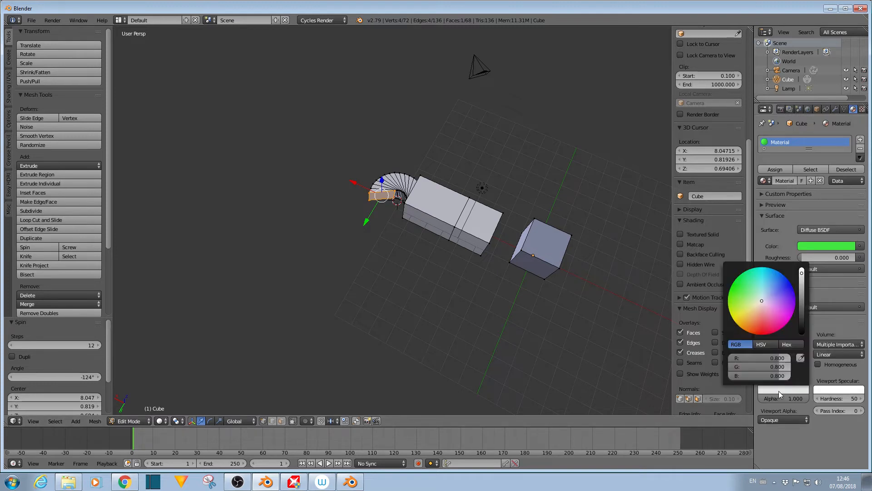
left_click(801, 357)
left_click(832, 249)
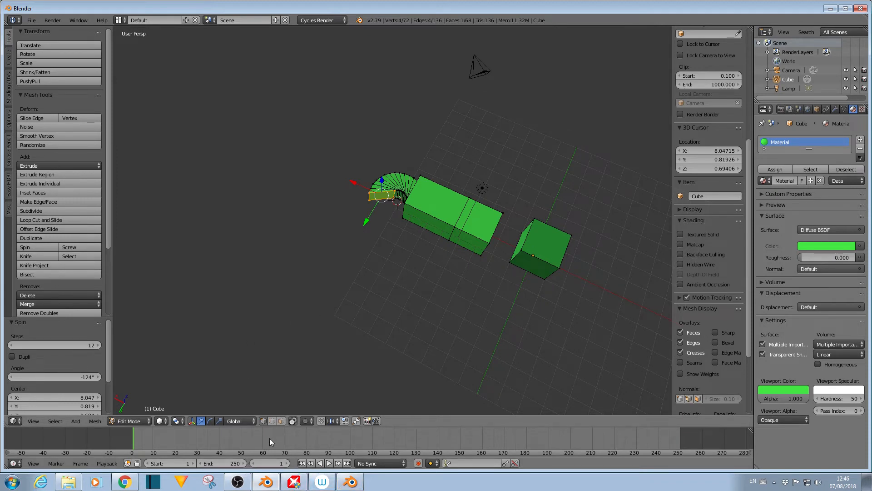
- Switch the 2.79 viewport to Rendered shading and view the green model from another angle
left_click(159, 421)
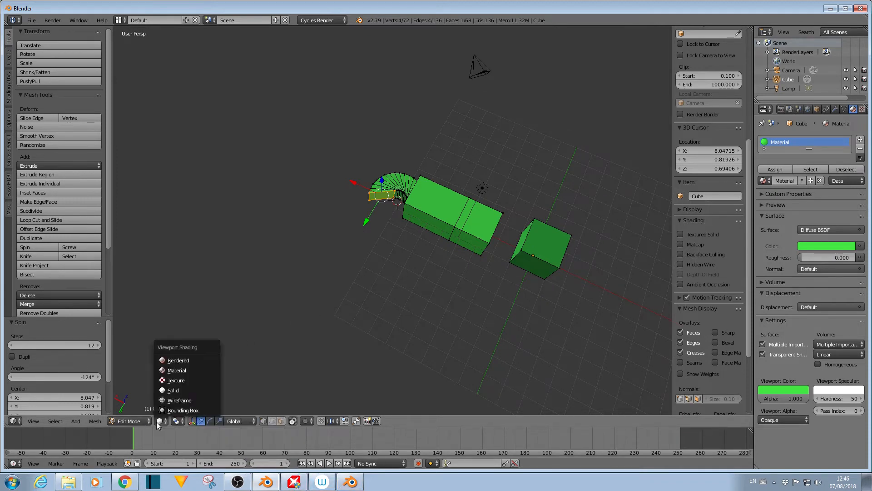
left_click(172, 360)
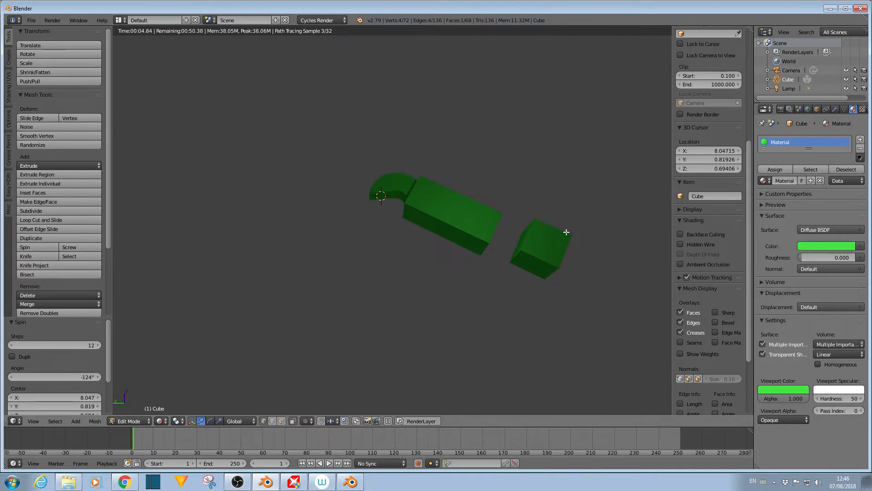
middle_click_drag(566, 232, 559, 260)
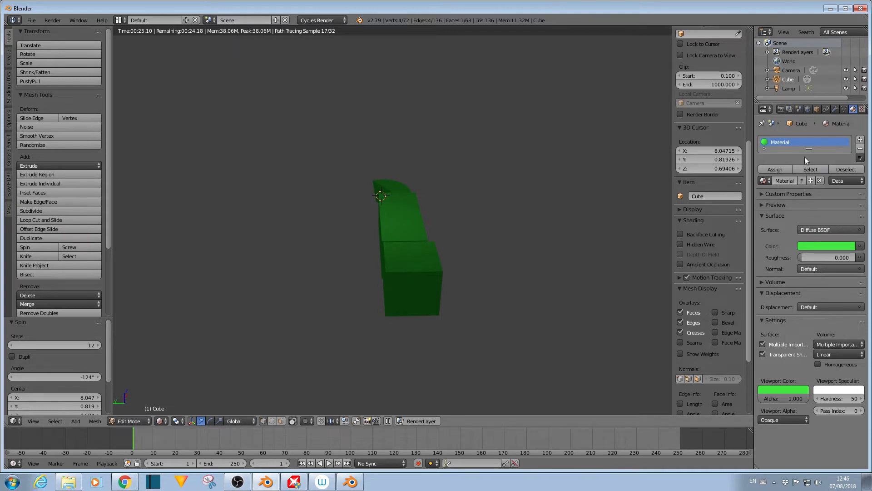
- Set the Cycles render device to GPU Compute in the render settings
left_click(780, 110)
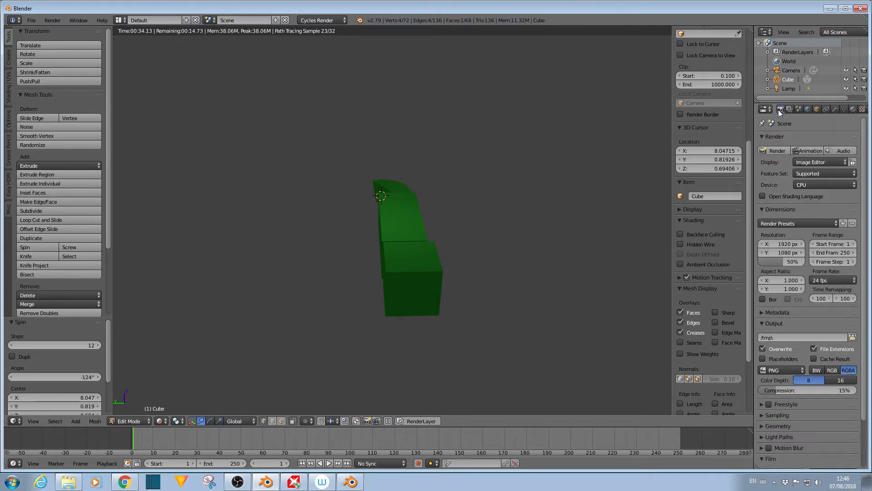
left_click(821, 185)
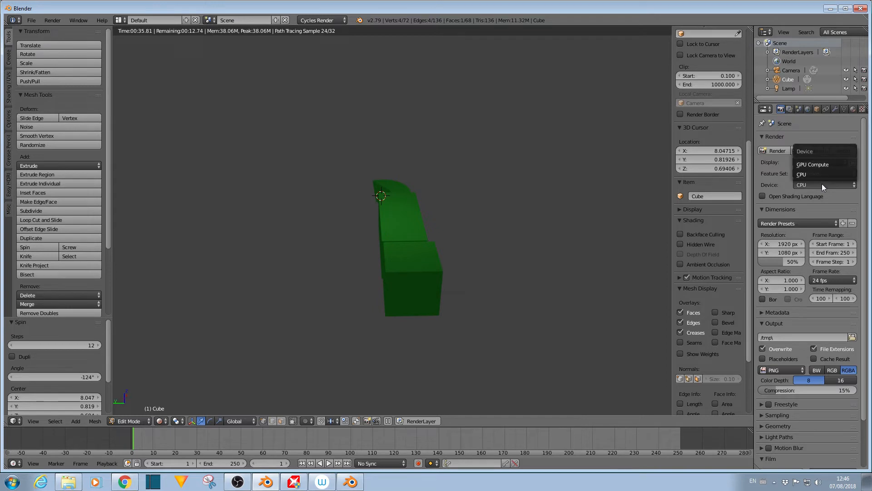
left_click(806, 164)
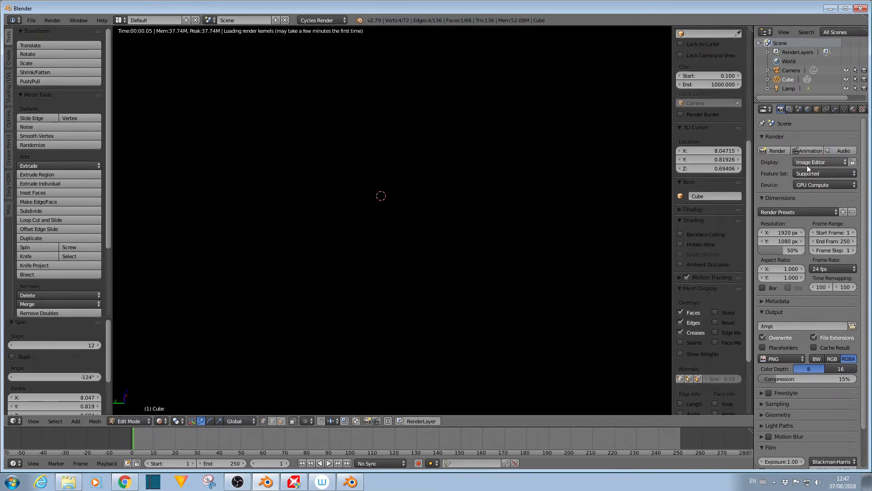
- Move two vertices of the green mesh, the first by about 1.133, 0.887, 2.222 and the second by about 0.670, 0.569, 1.026
middle_click_drag(389, 343, 440, 300)
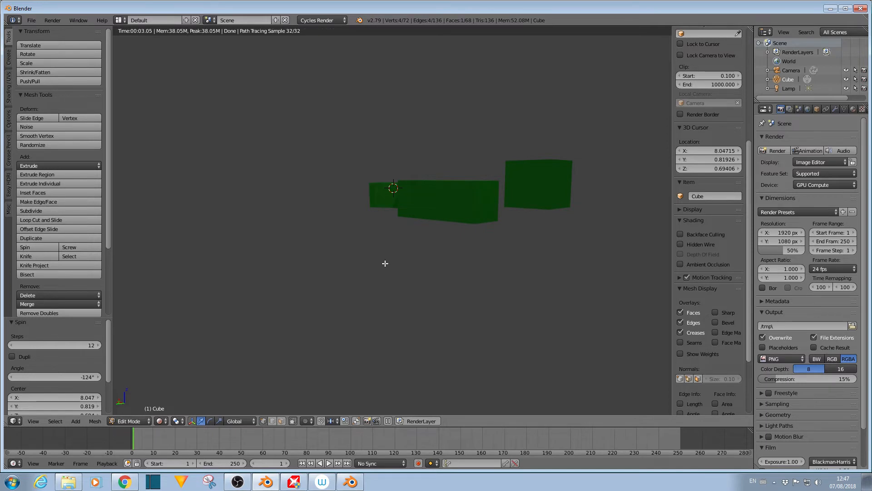
middle_click_drag(384, 263, 353, 313)
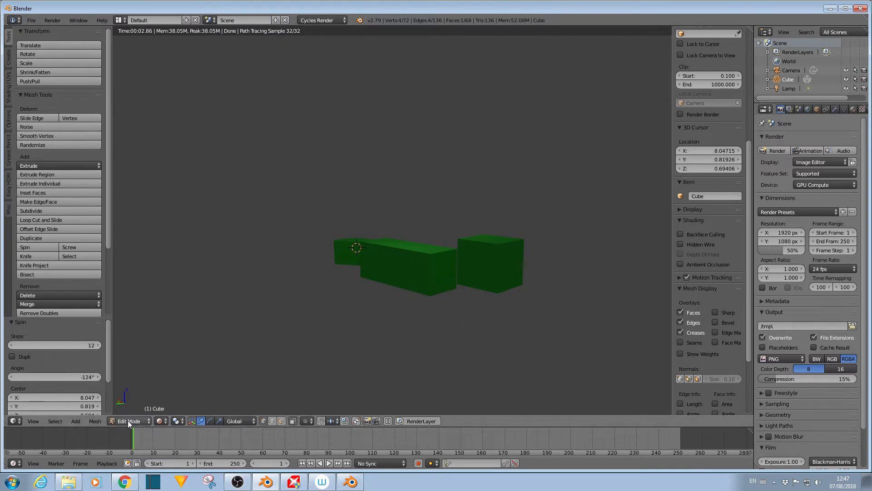
right_click(446, 248)
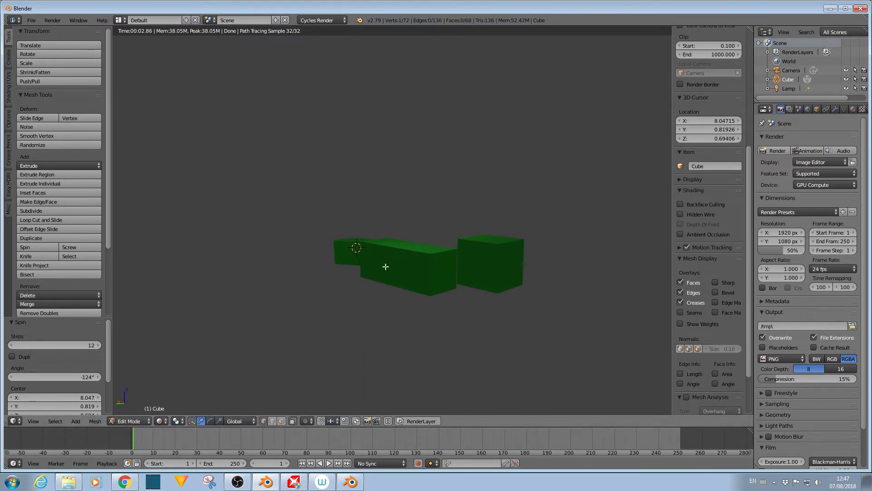
key("g")
left_click(363, 238)
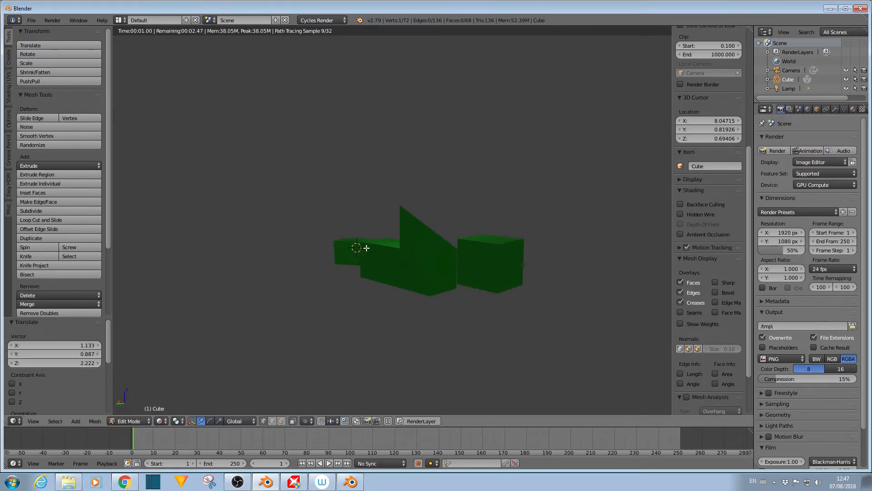
key("g")
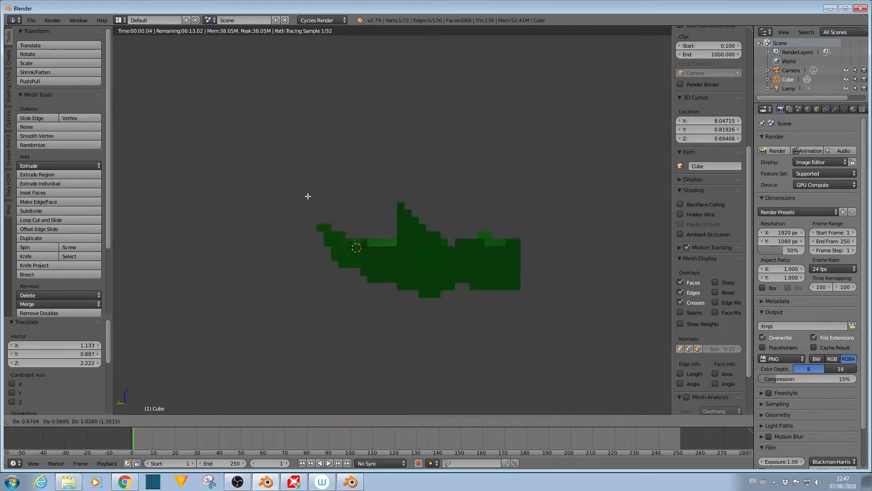
left_click(308, 196)
mouse_move(315, 303)
middle_mouse_down()
mouse_move(421, 312)
mouse_move(404, 312)
middle_mouse_up()
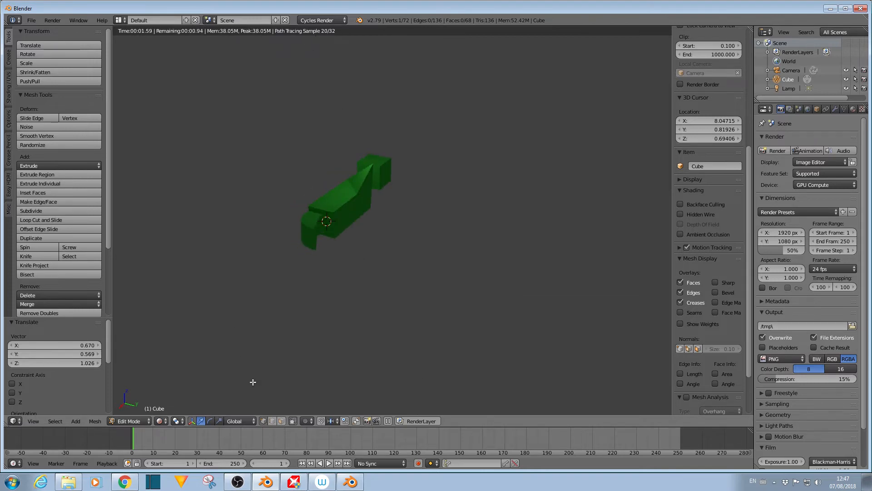
- Switch to the Blender 2.80 window and pull vertices of the blue mesh outward, the last by about -1, -1, 2 m
left_click(350, 482)
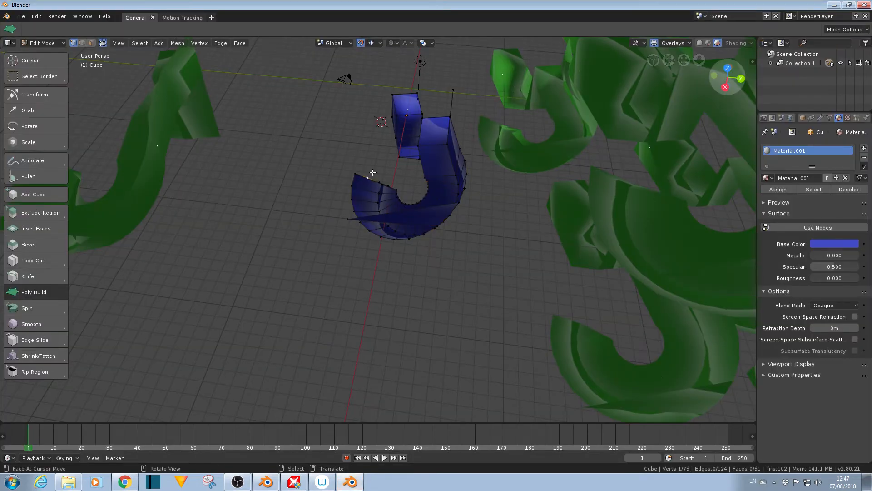
left_click_drag(371, 175, 395, 121)
middle_click_drag(364, 234, 300, 186)
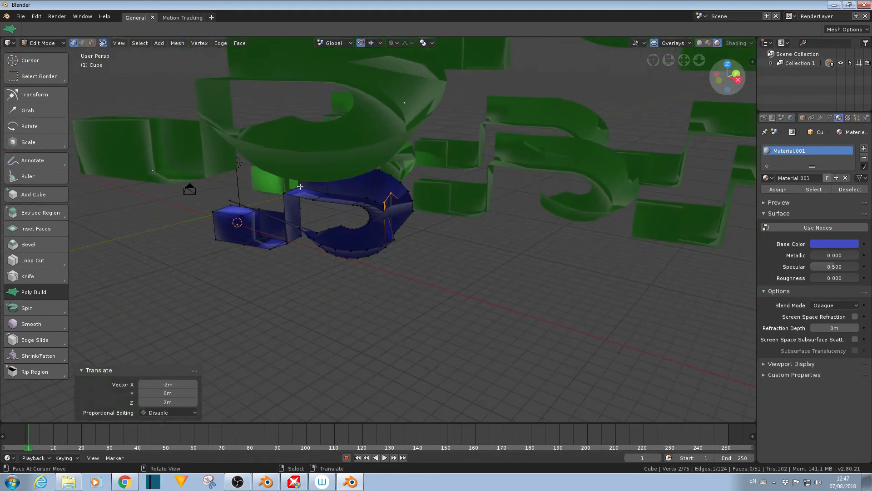
middle_click_drag(247, 176, 320, 166)
left_click(329, 173)
key("g")
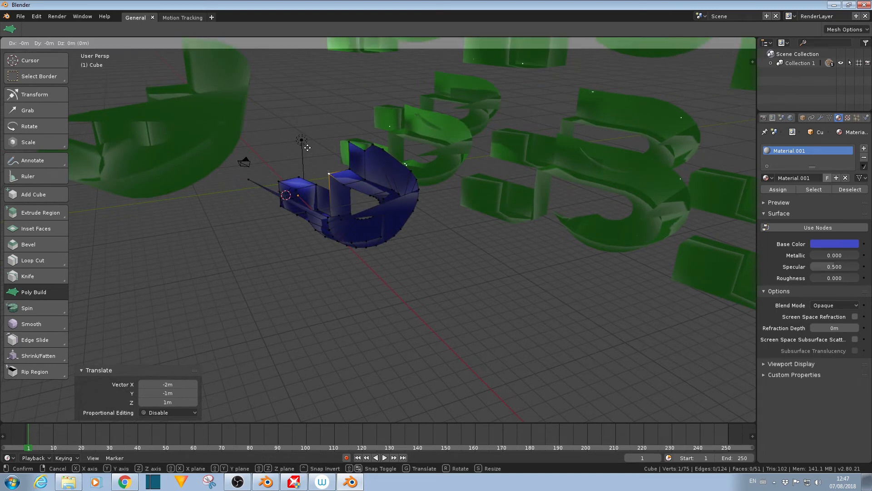
left_click(296, 138)
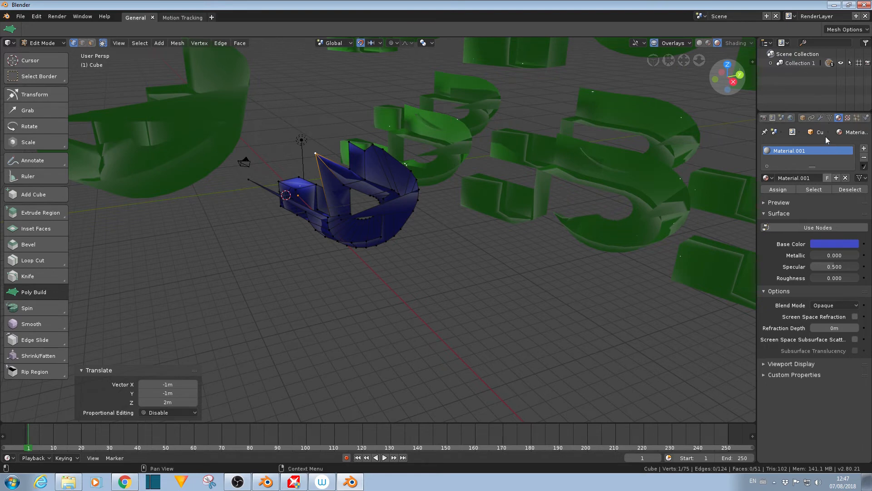
- Change the render engine to Cycles and set its render device to GPU Compute
left_click(802, 118)
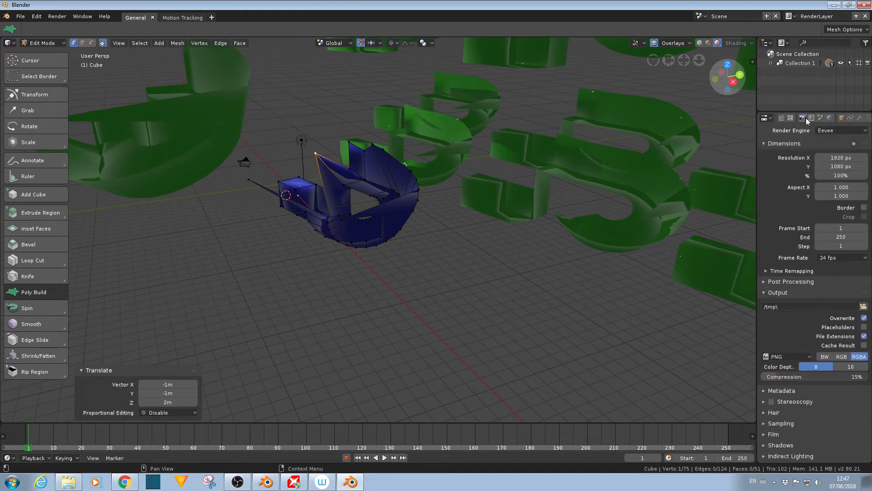
left_click(828, 132)
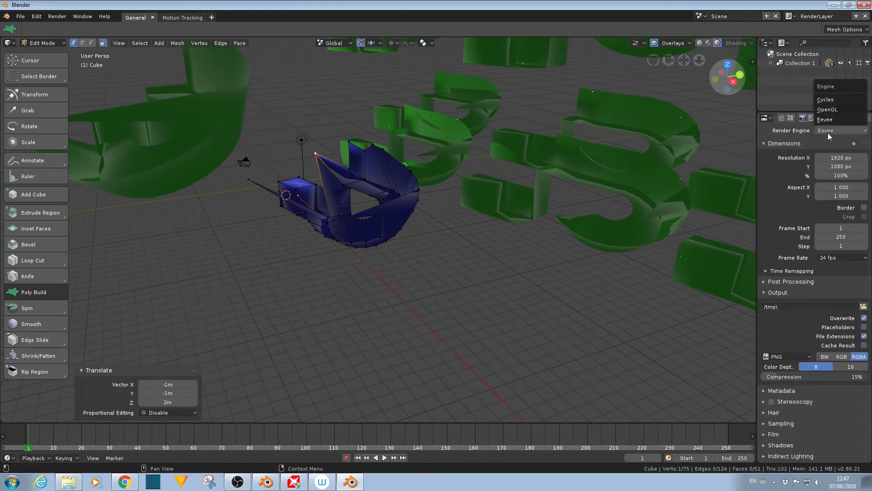
left_click(825, 102)
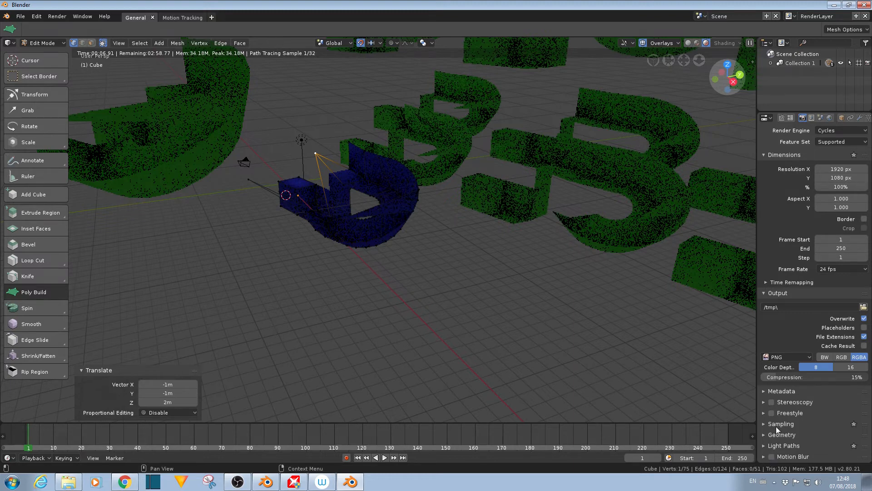
scroll(775, 426, "down", 3)
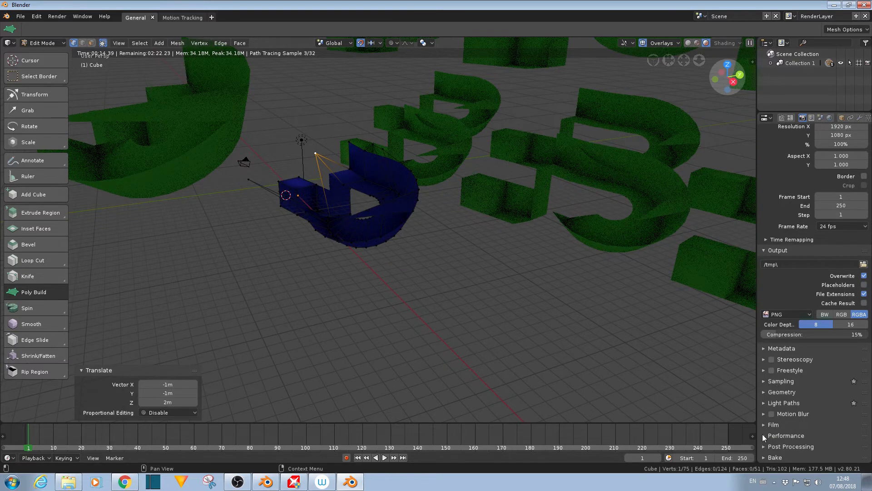
left_click(764, 435)
left_click(821, 449)
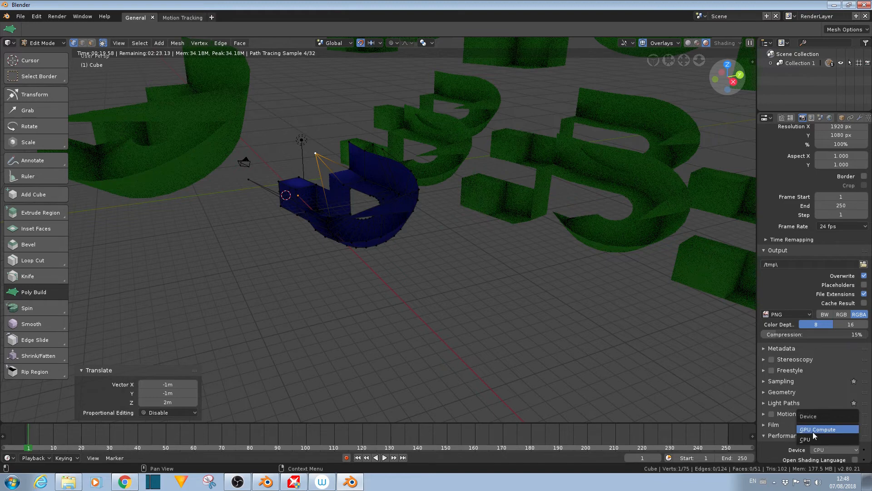
left_click(812, 430)
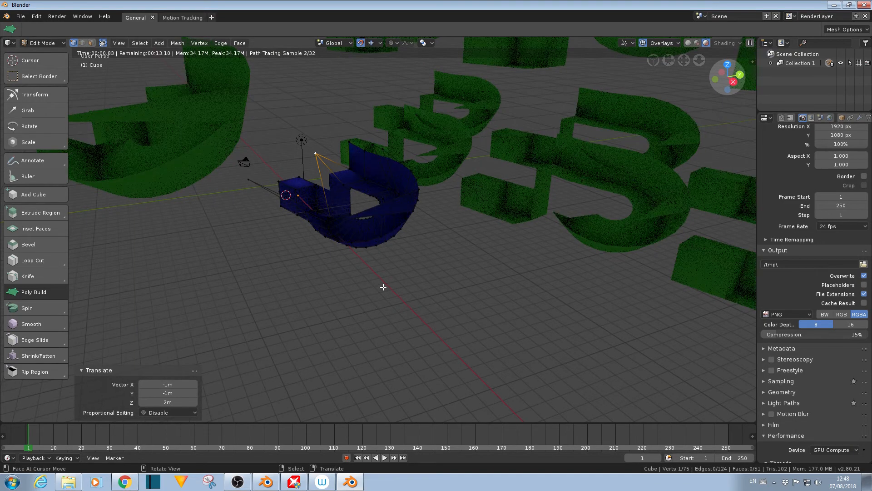
- Move another vertex on the blue mesh's curved part by about -1, 0, 1 m and return to Object Mode
middle_click_drag(383, 287, 367, 256)
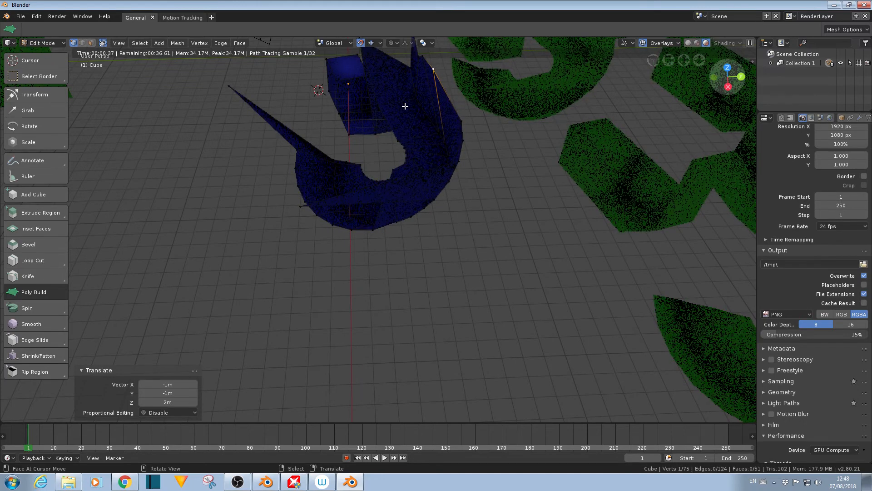
left_click_drag(406, 101, 348, 144)
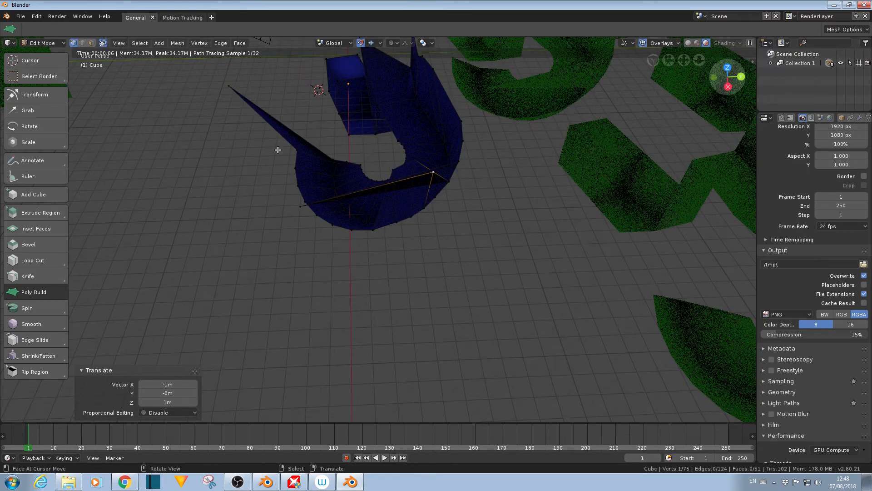
left_click(43, 42)
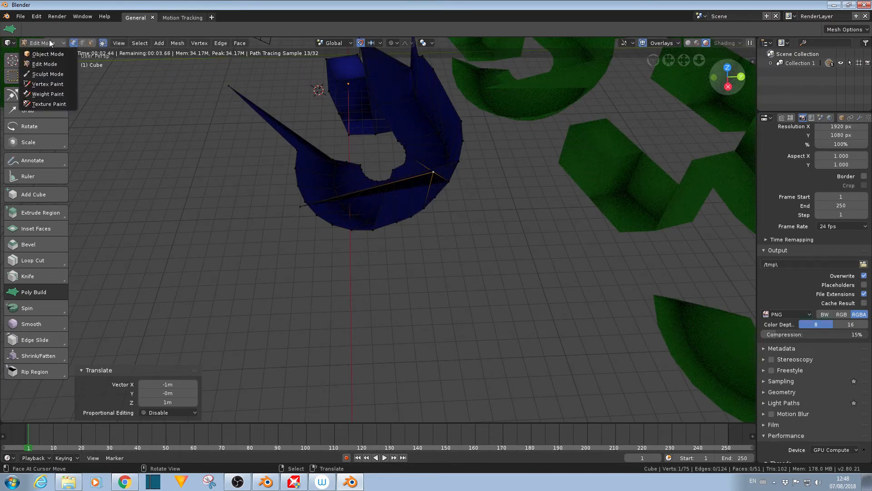
left_click(43, 54)
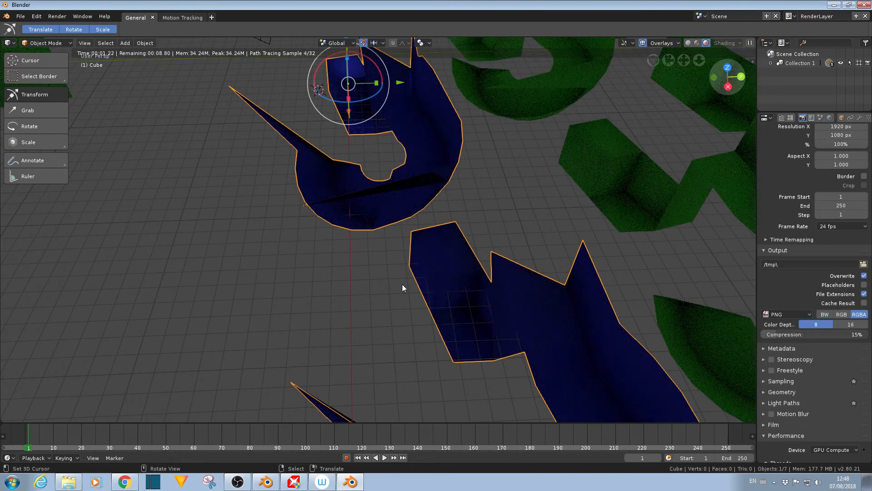
- Select the green Cube.001 object and view the rendered scene from another angle
left_click(592, 164)
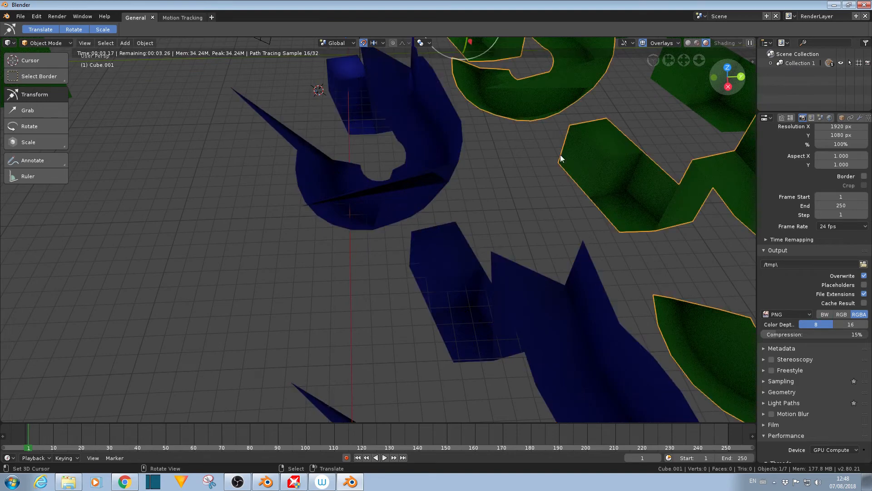
scroll(346, 246, "down", 2)
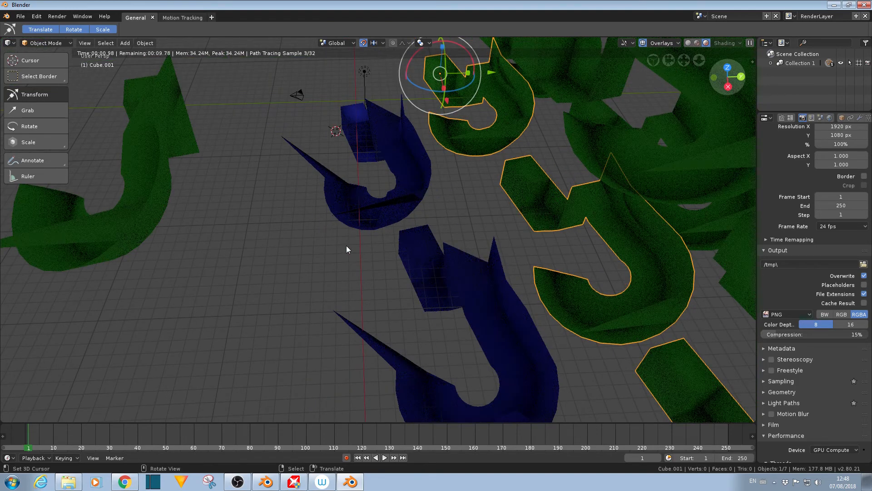
mouse_move(346, 246)
middle_mouse_down()
mouse_move(279, 280)
mouse_move(373, 265)
middle_mouse_up()
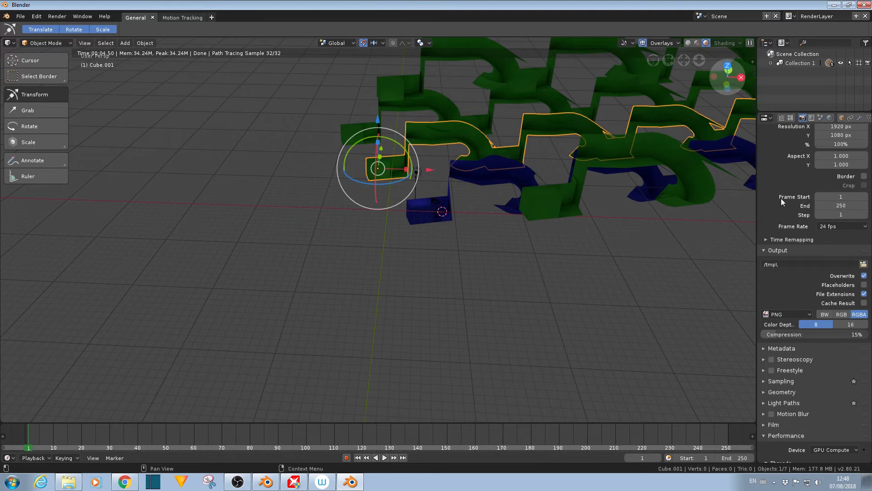
scroll(781, 199, "down", 1)
scroll(780, 200, "up", 2)
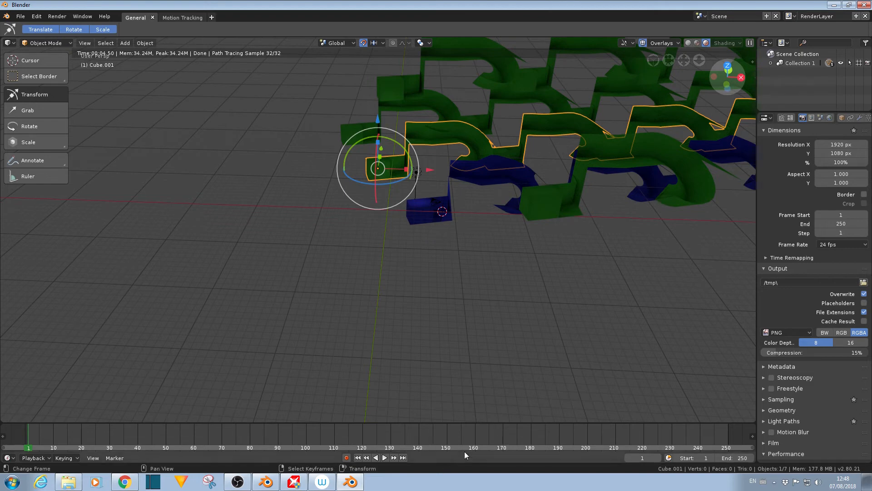
- Switch to the Blender 2.79 window, enter Object Mode and duplicate the green cube mesh, offset by about -3.077, 7.065, -1.032
left_click(266, 481)
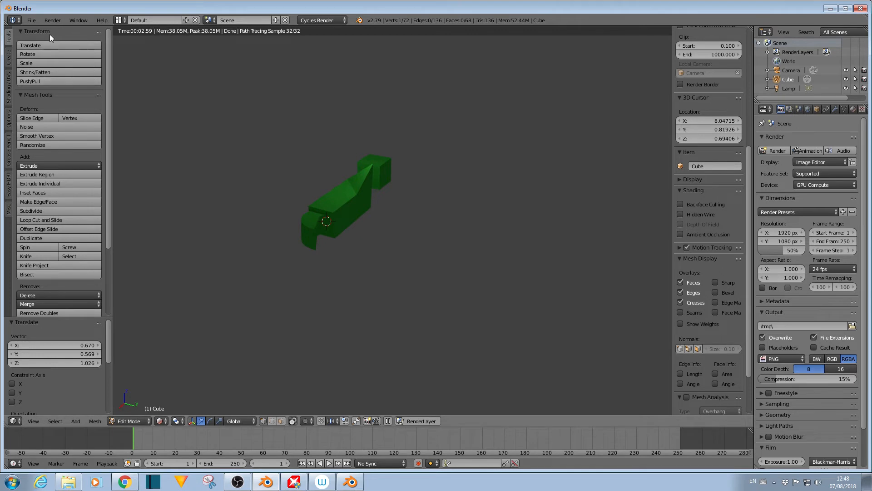
left_click(122, 421)
left_click(120, 411)
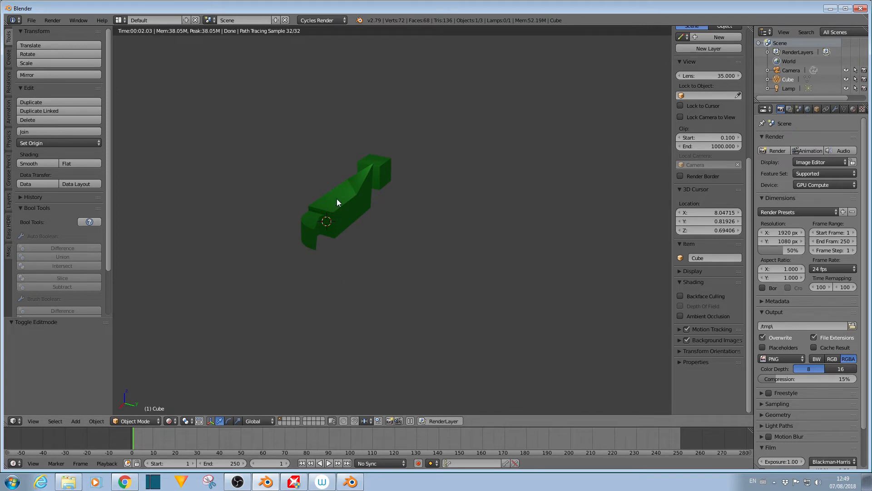
key("shift+d")
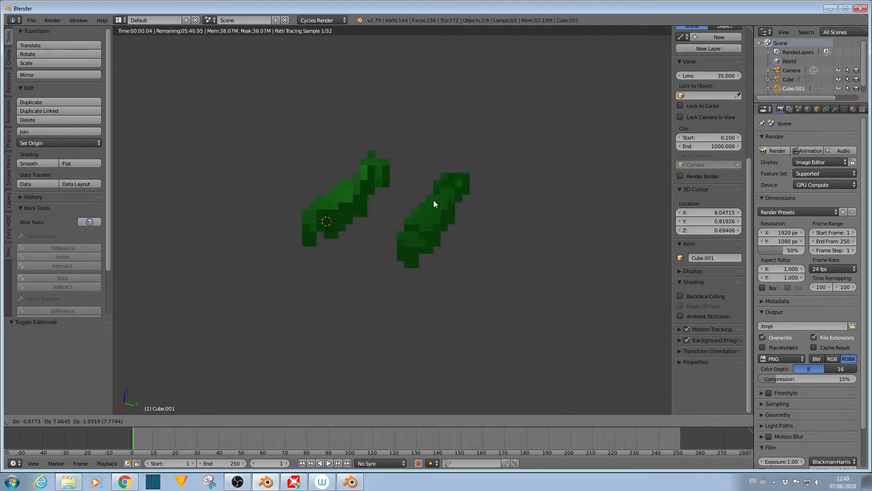
left_click(435, 206)
- Move the duplicated mesh to the third layer and open the render layers settings
key("m")
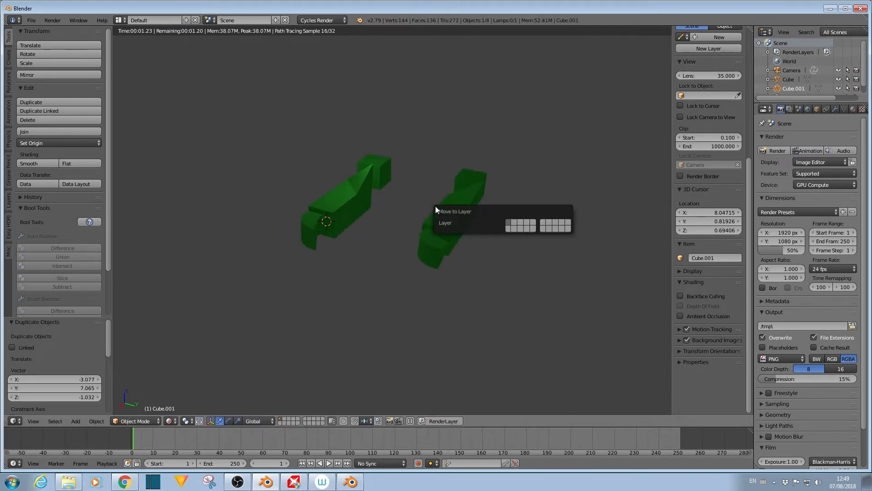
left_click(522, 221)
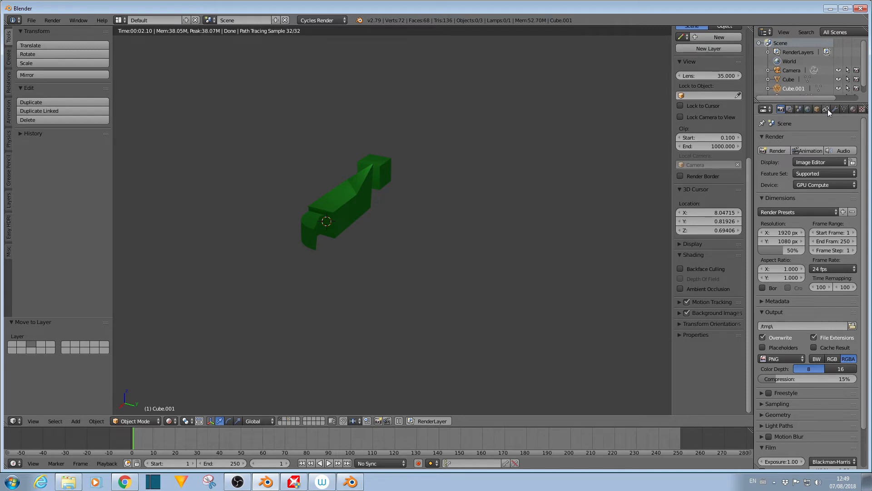
left_click(790, 109)
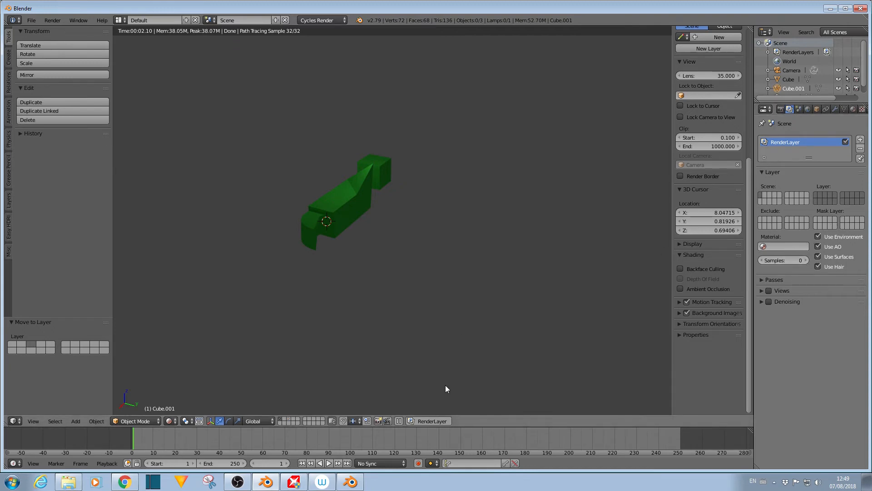
- Switch to the Blender 2.80 window and move the selected green Cube.001 object into a new collection named Collection 2
left_click(343, 482)
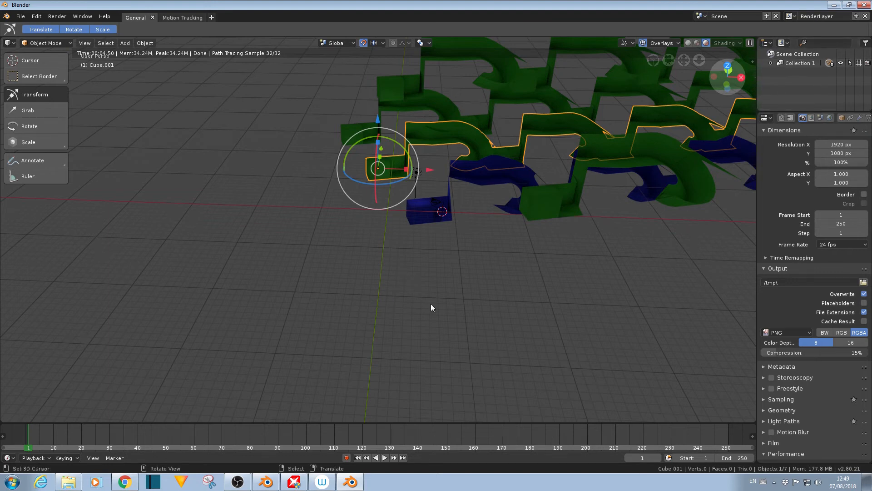
key("m")
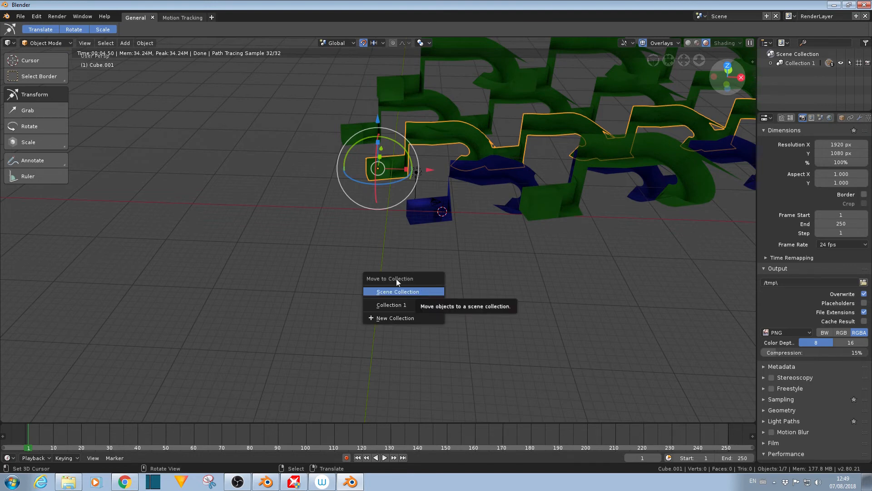
left_click(402, 317)
left_click(401, 322)
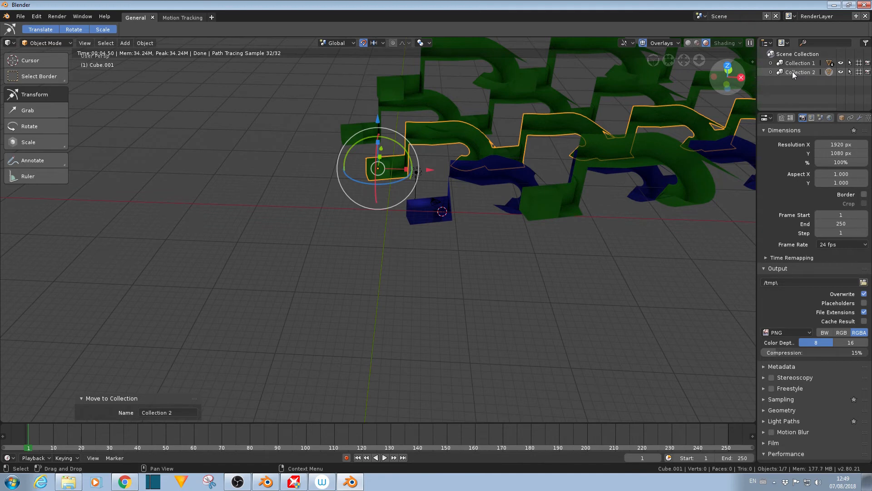
- Toggle Collection 2's visibility and viewport display off and back on in the outliner
left_click(839, 72)
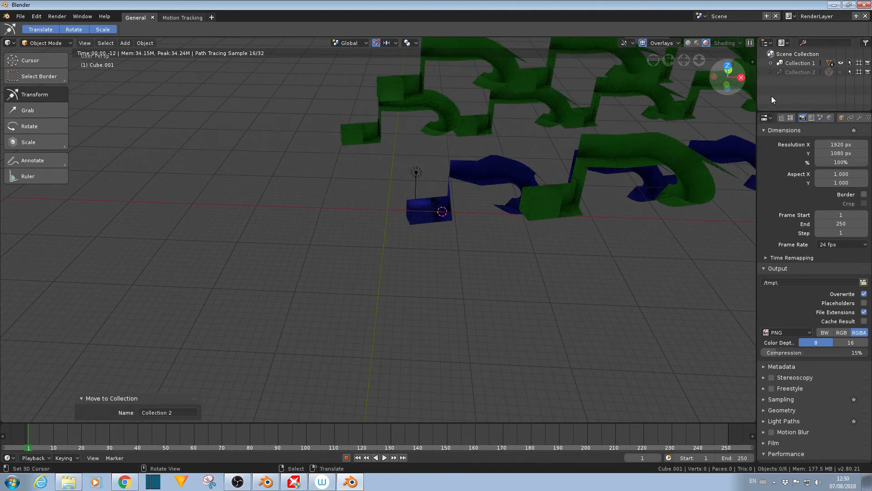
left_click(839, 72)
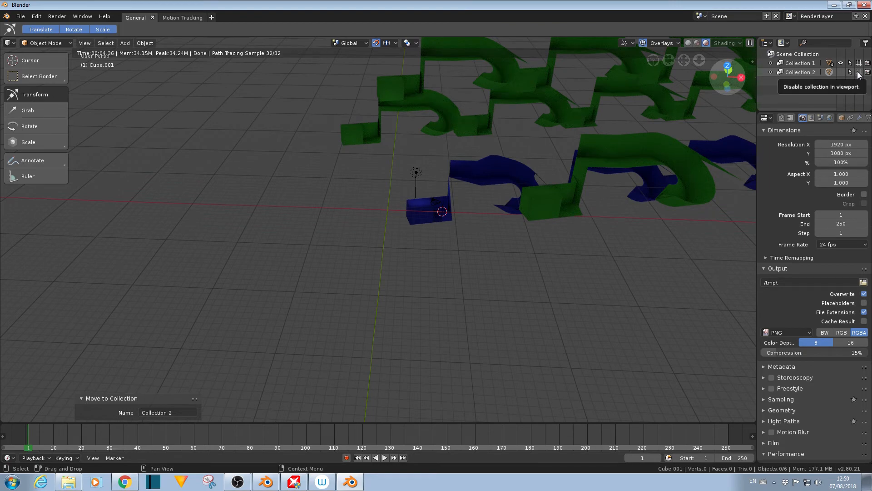
left_click(858, 72)
left_click(839, 73)
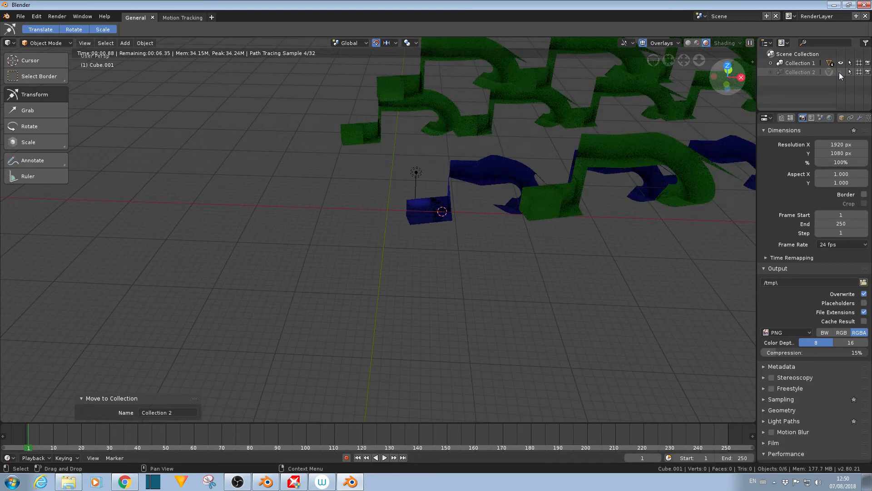
left_click(840, 73)
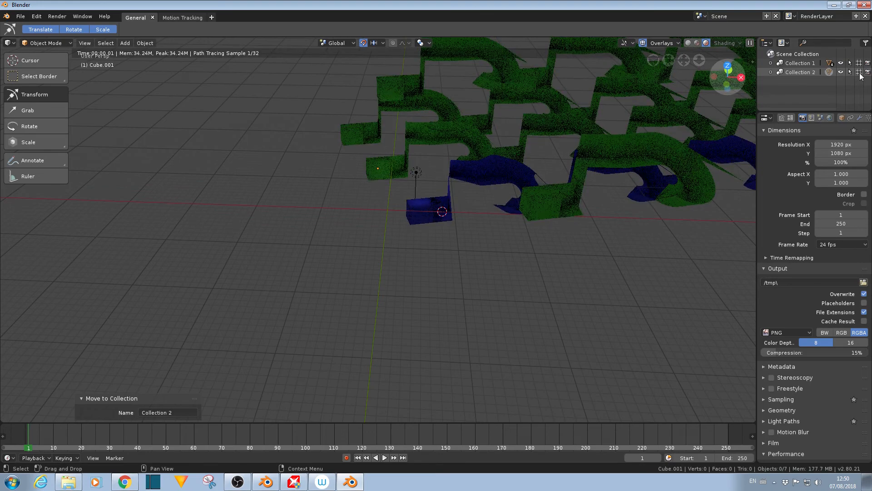
left_click(859, 73)
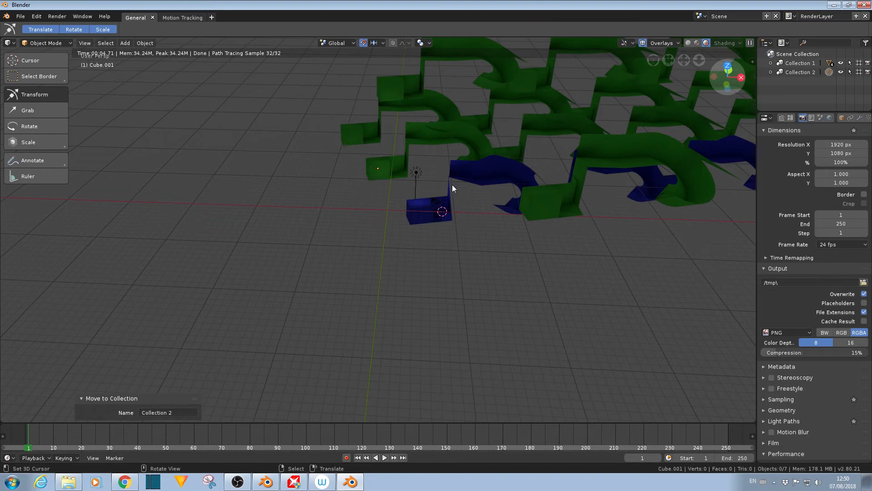
- Add a new view layer to the scene and check the list of available view layers
mouse_move(382, 268)
middle_mouse_down()
mouse_move(500, 262)
mouse_move(406, 274)
mouse_move(328, 269)
mouse_move(549, 243)
mouse_move(343, 244)
mouse_move(247, 216)
middle_mouse_up()
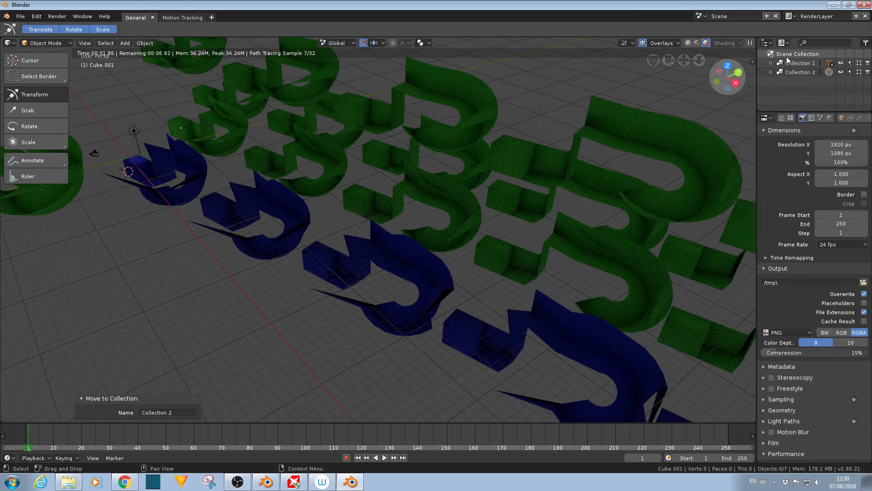
left_click(793, 16)
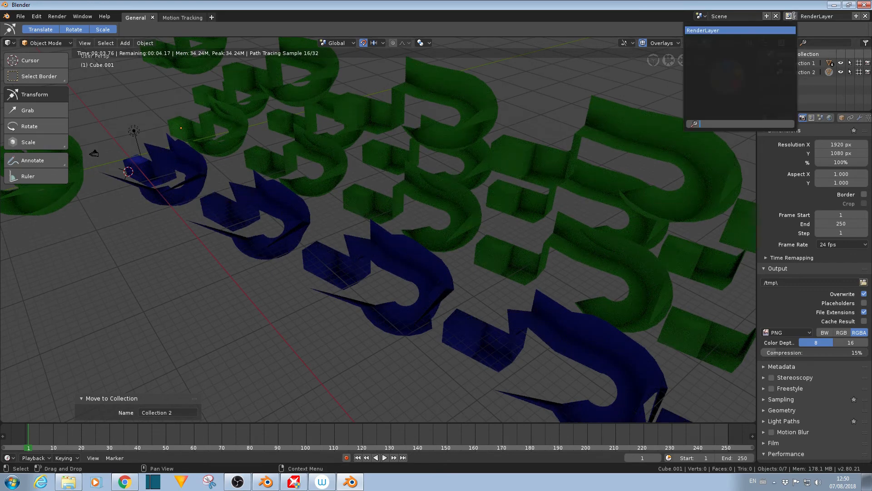
left_click(856, 16)
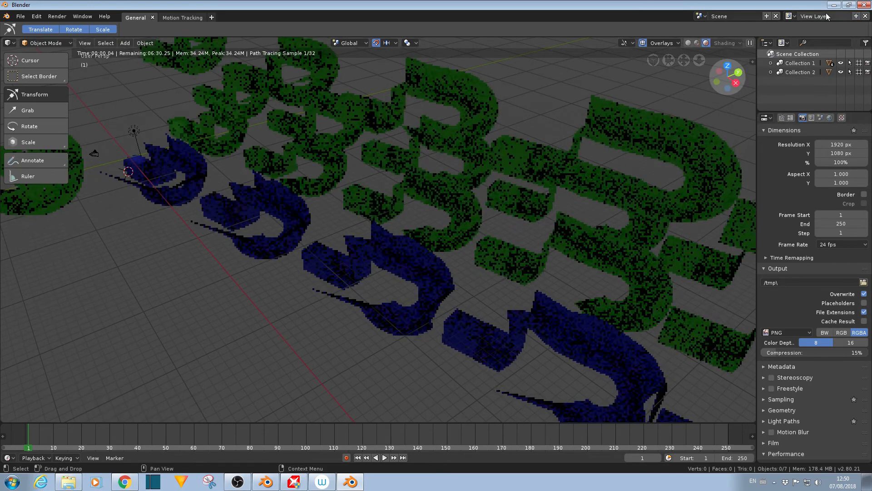
left_click(791, 16)
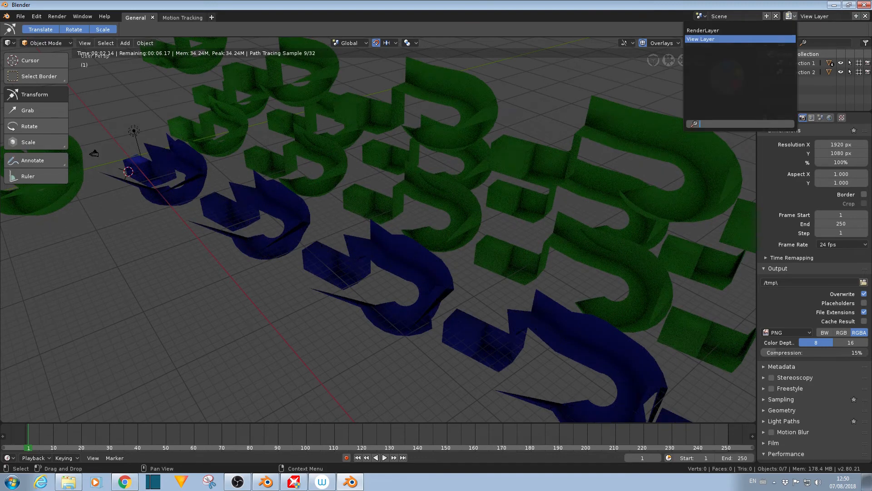
left_click(754, 43)
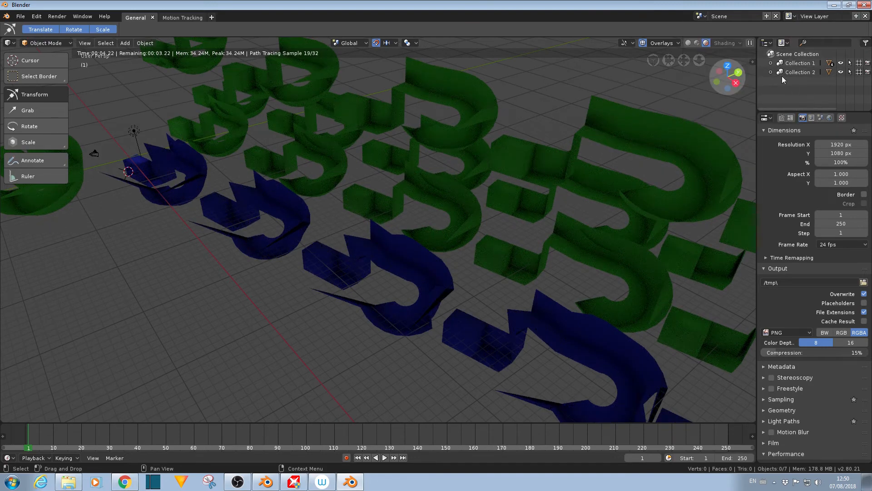
- Exclude Collection 1 from the new View Layer
right_click(772, 64)
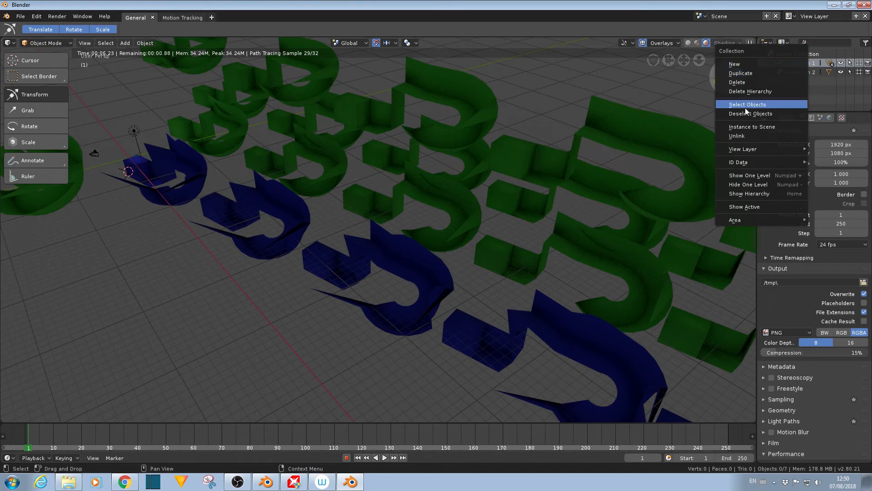
mouse_move(752, 149)
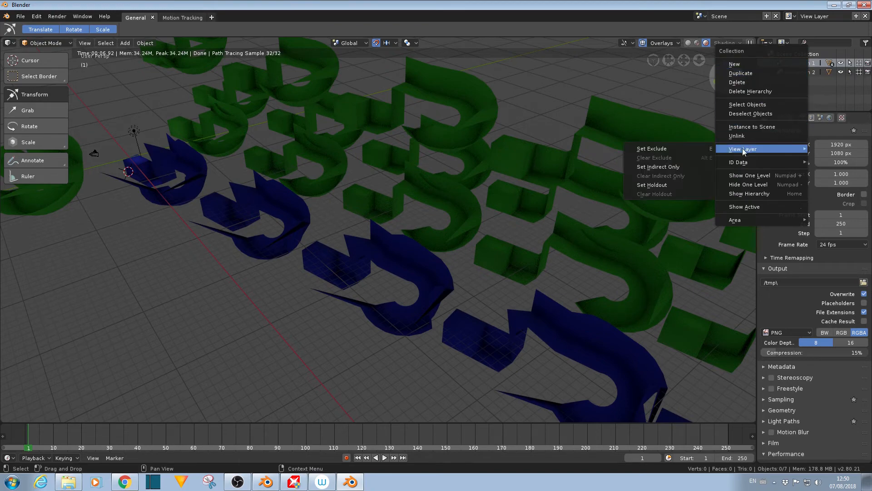
left_click(674, 148)
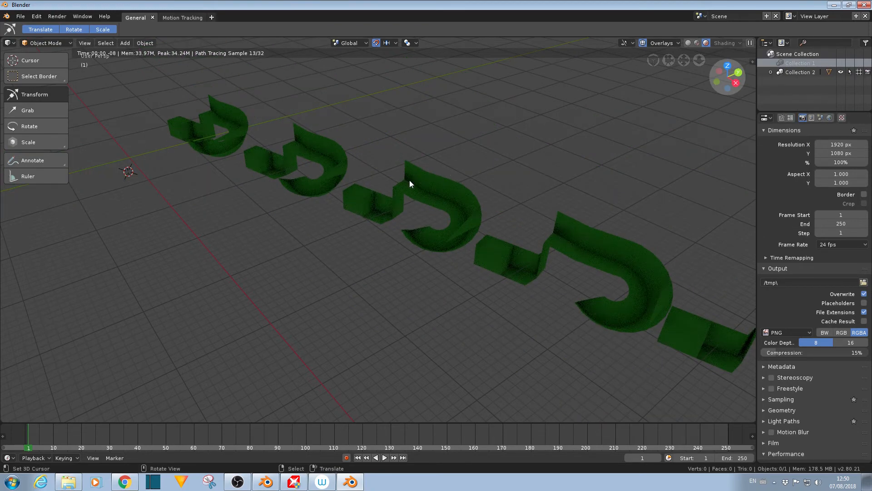
left_click(788, 72)
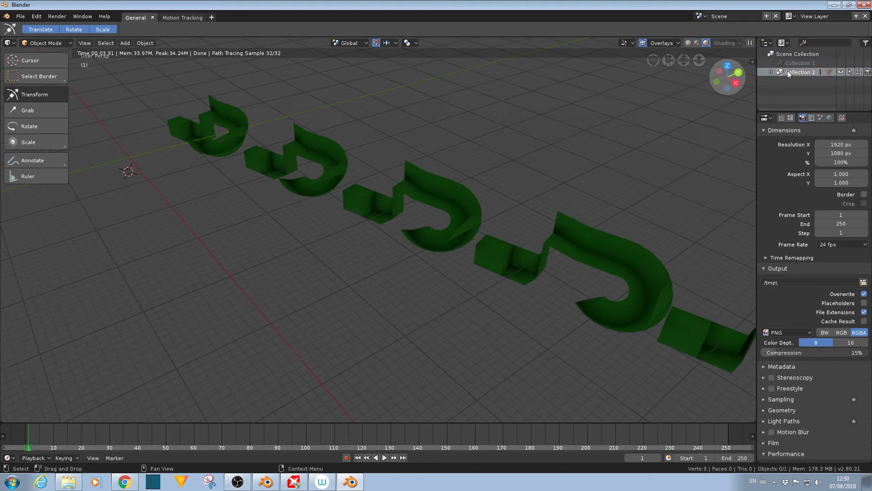
left_click(798, 63)
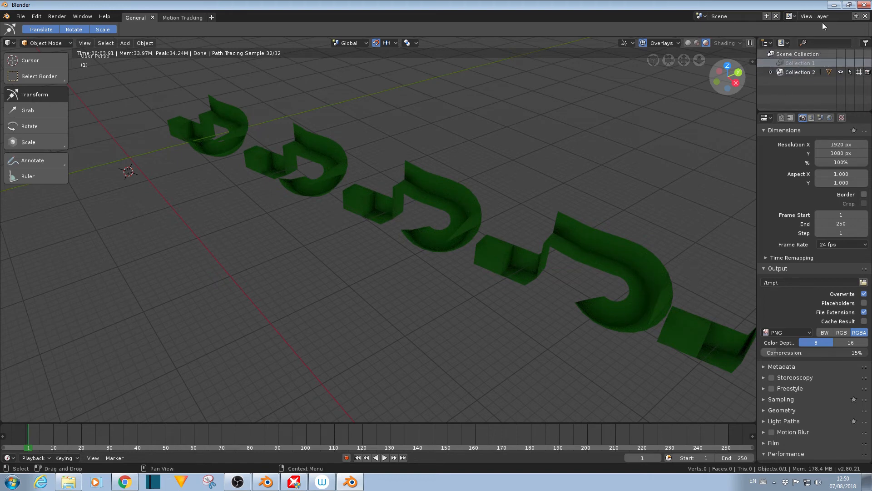
- Switch the active view layer back to RenderLayer
double_click(810, 16)
left_click(789, 16)
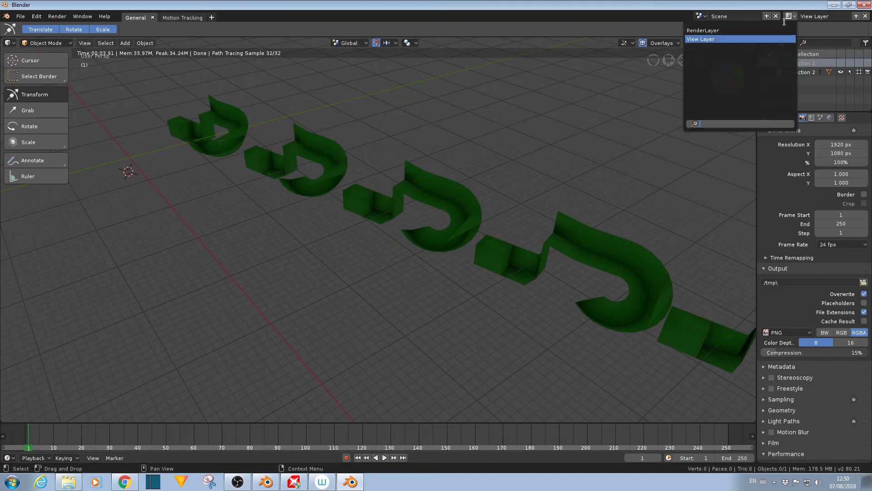
left_click(759, 30)
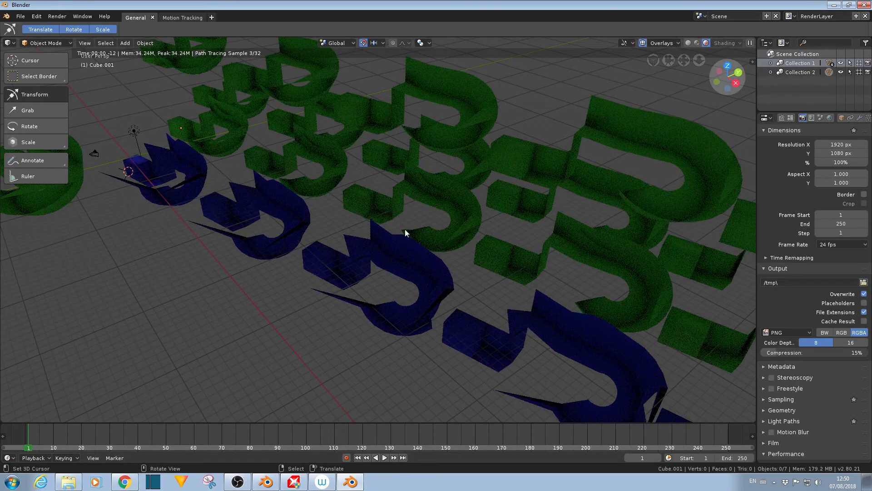
- Exclude Collection 1 from RenderLayer, and clear the exclusion again
right_click(783, 64)
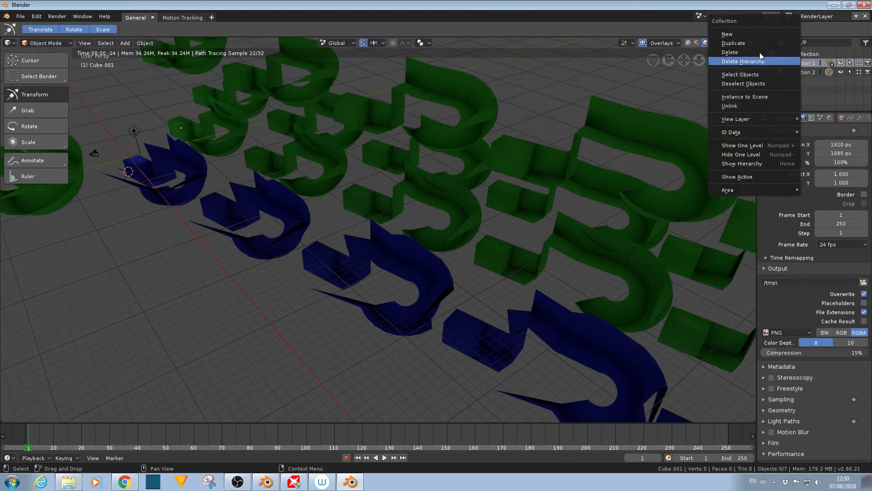
mouse_move(745, 118)
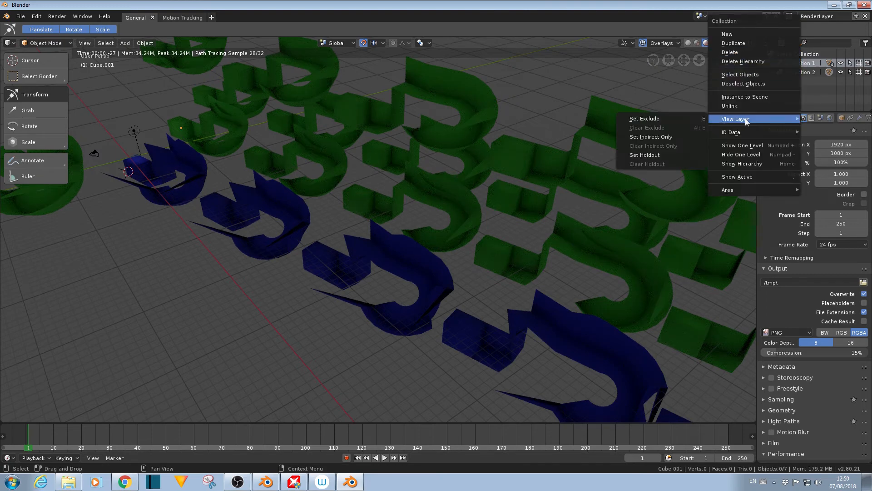
left_click(674, 115)
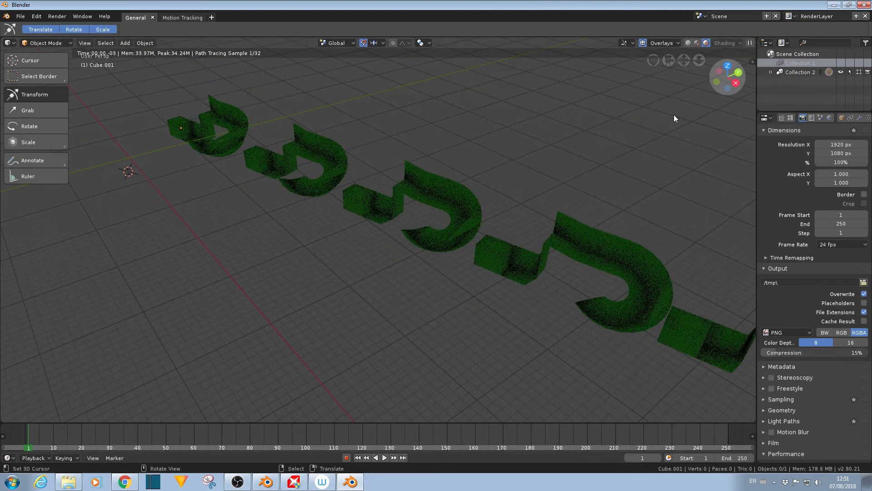
right_click(784, 62)
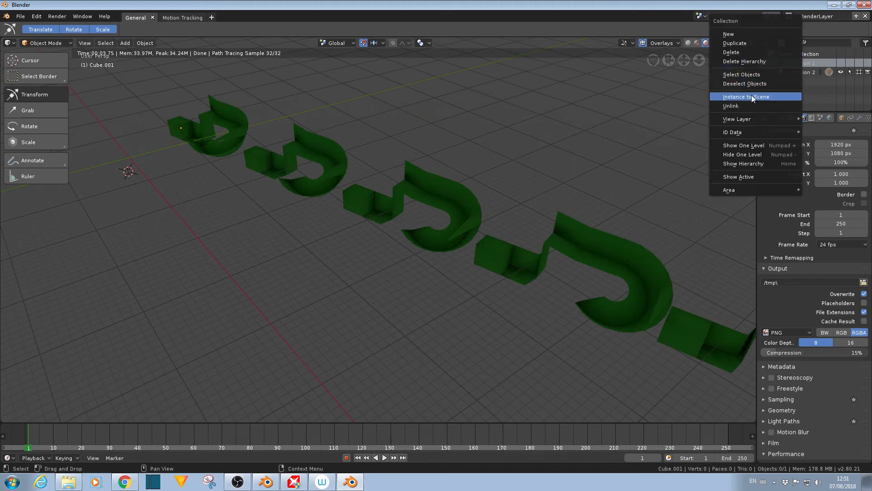
mouse_move(753, 117)
left_click(677, 124)
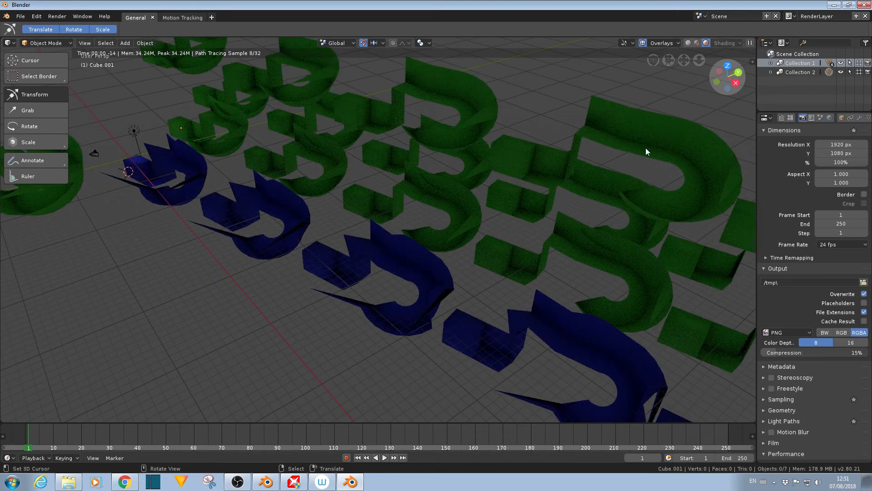
- Select the two green meshes and the blue mesh belonging to Collection 1, and exclude that collection from RenderLayer
left_click(505, 198)
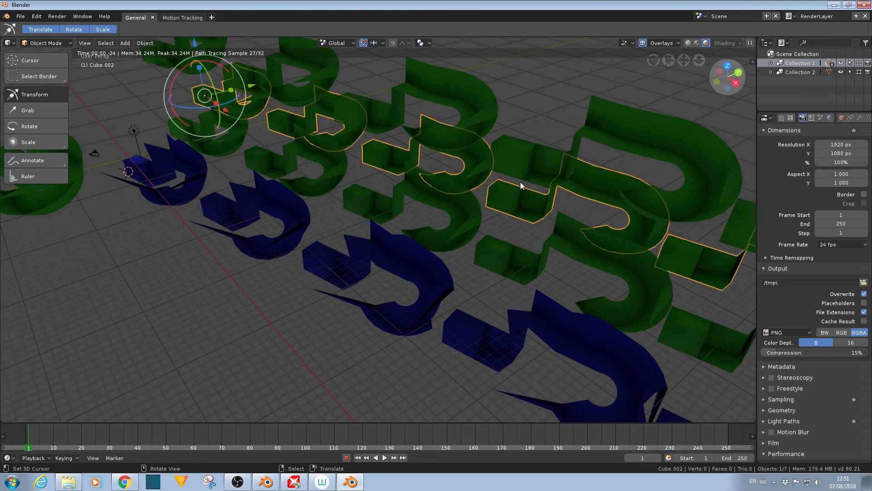
left_click(537, 165, "shift")
left_click(439, 273, "shift")
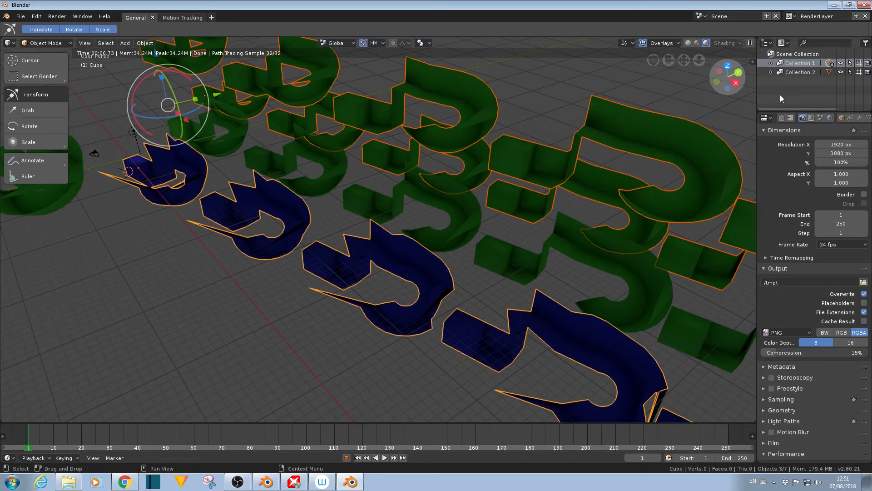
right_click(786, 62)
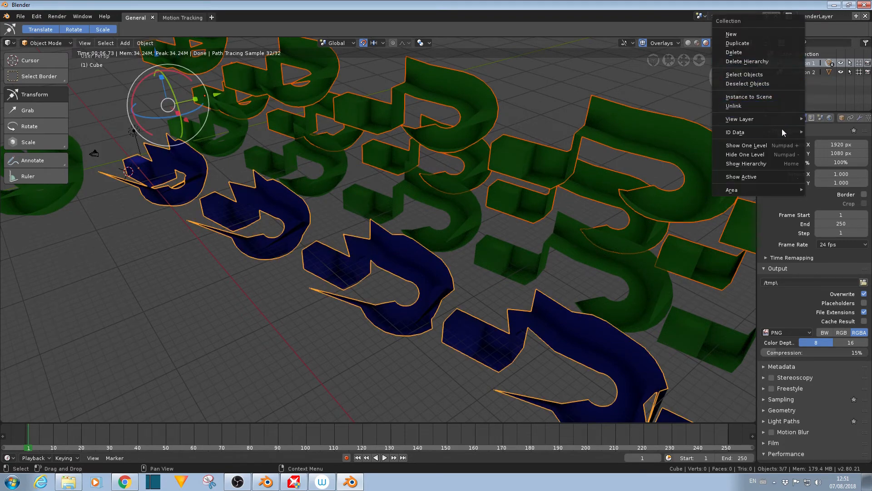
mouse_move(778, 119)
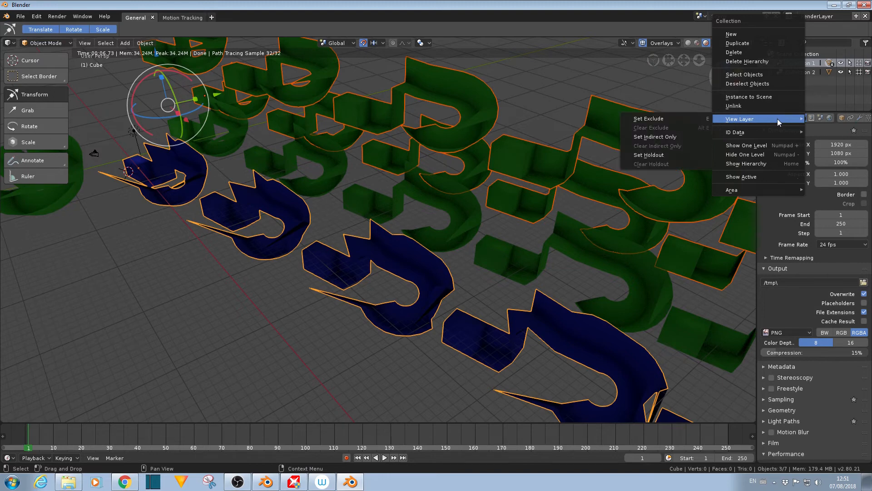
left_click(688, 119)
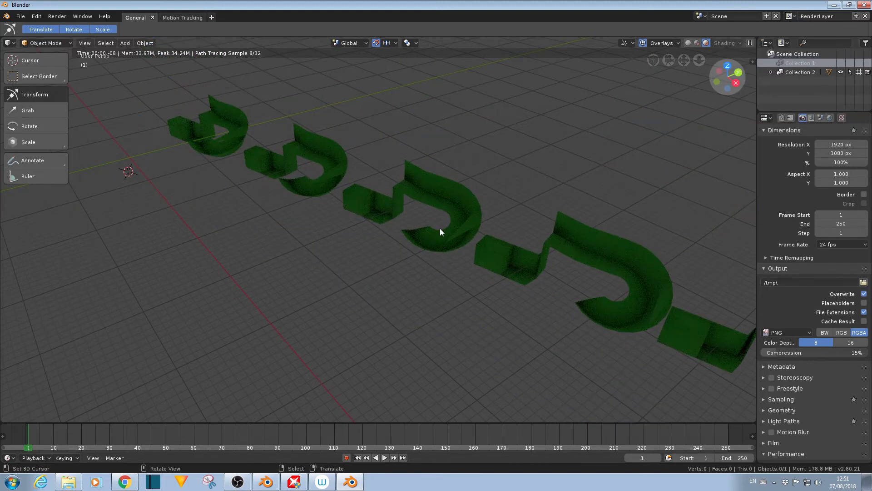
- Clear the exclusion of Collection 1 from RenderLayer
left_click(781, 71)
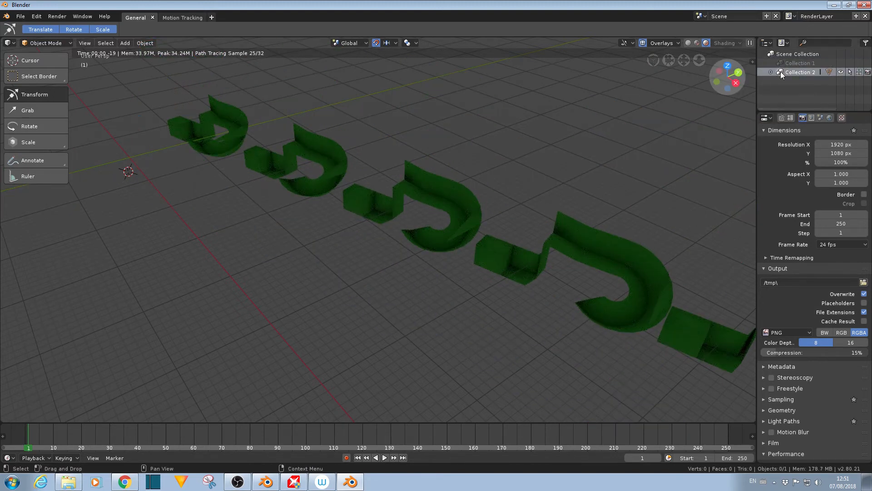
left_click(783, 64)
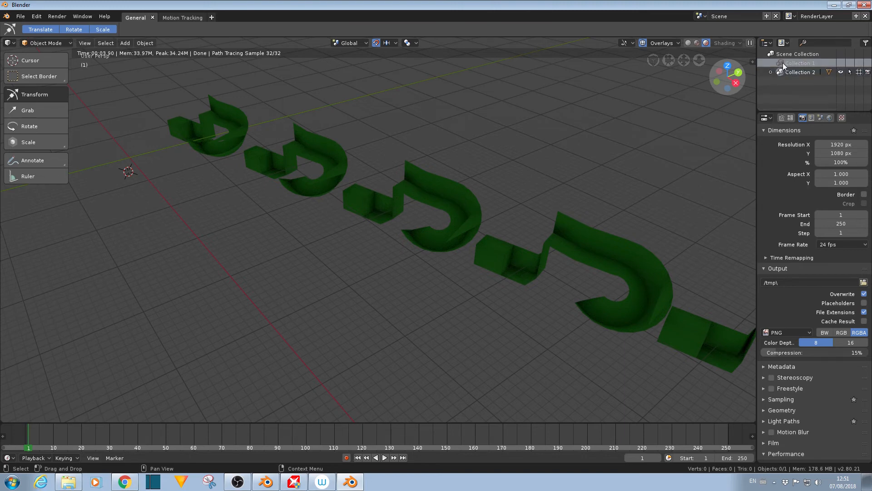
left_click(787, 71)
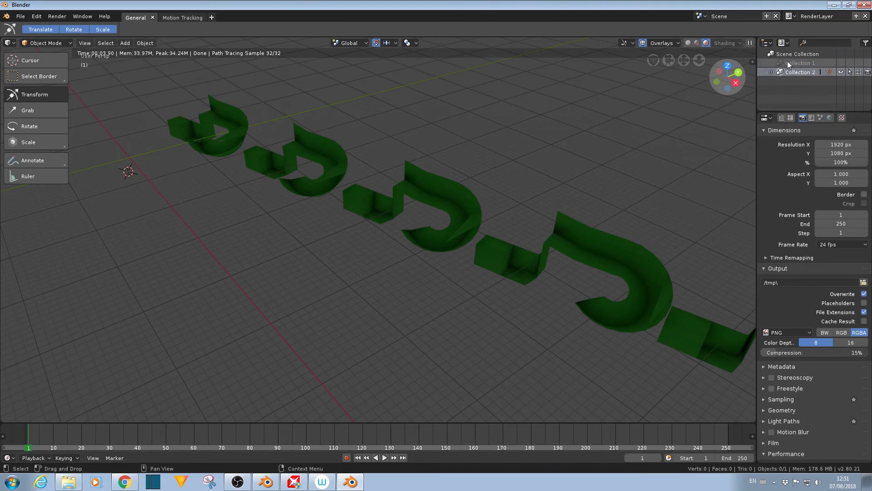
left_click(786, 62)
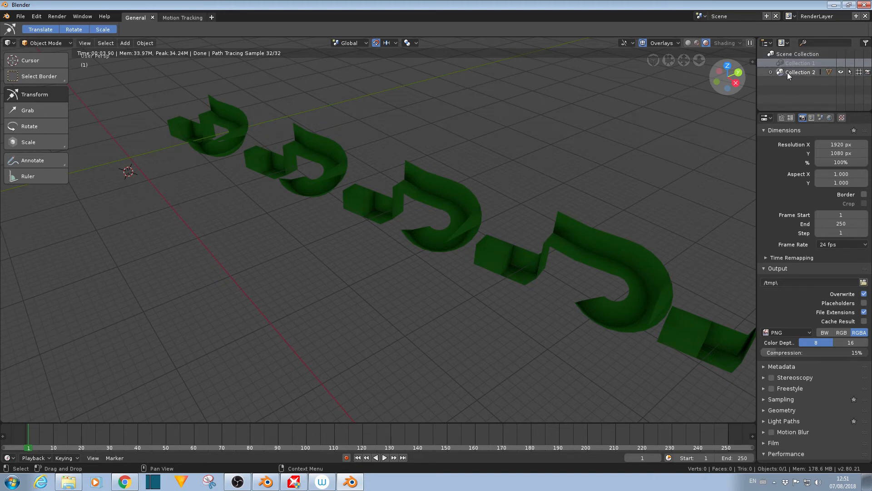
right_click(795, 59)
mouse_move(773, 119)
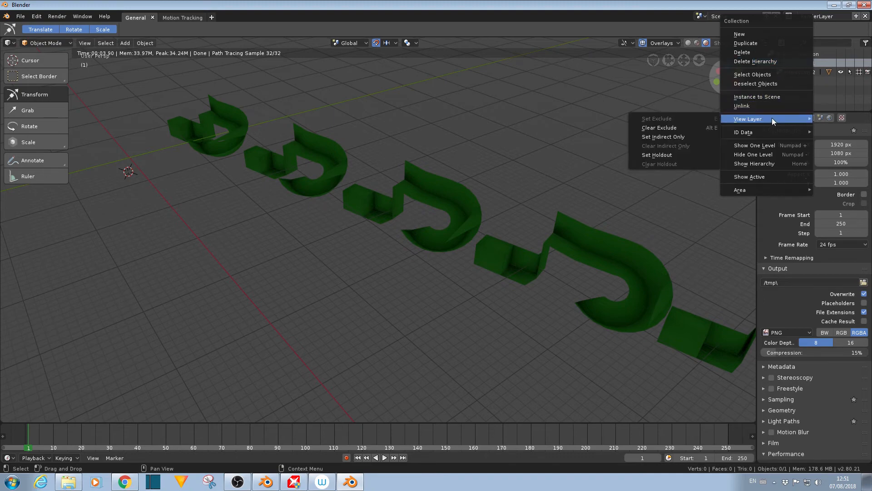
left_click(705, 126)
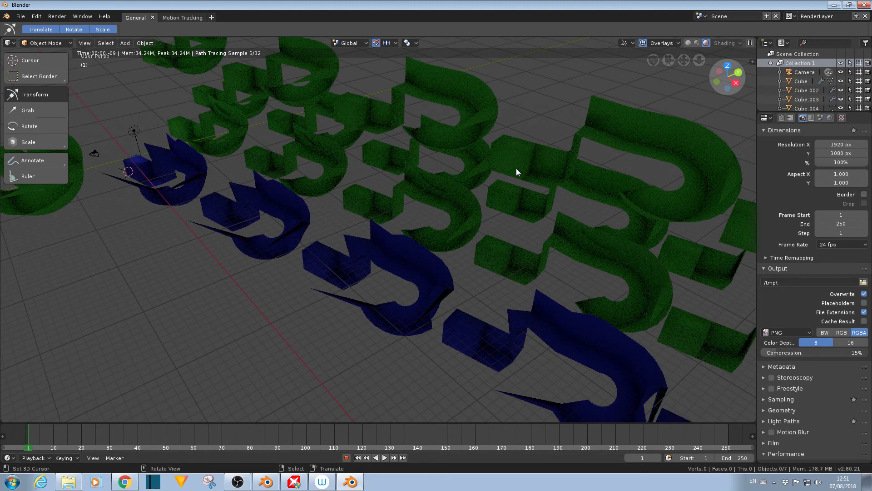
- Select the green mesh belonging to Collection 2 and exclude Collection 1 from RenderLayer
right_click(537, 255)
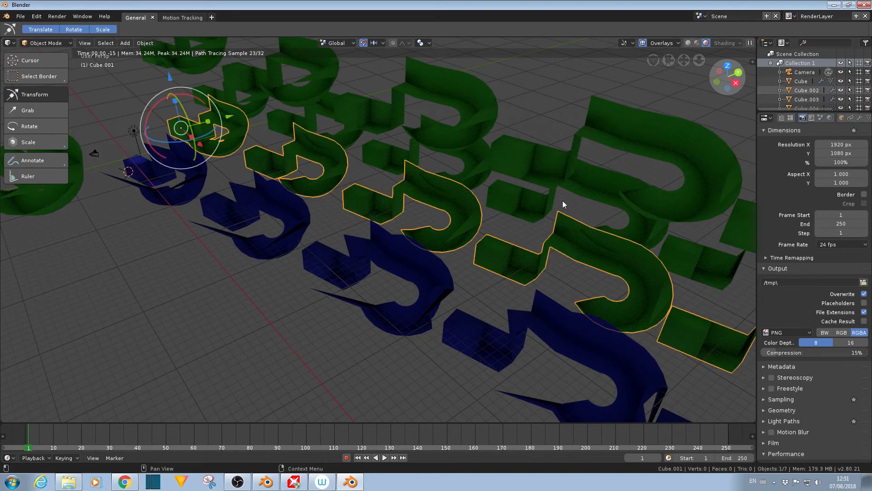
right_click(780, 65)
mouse_move(751, 119)
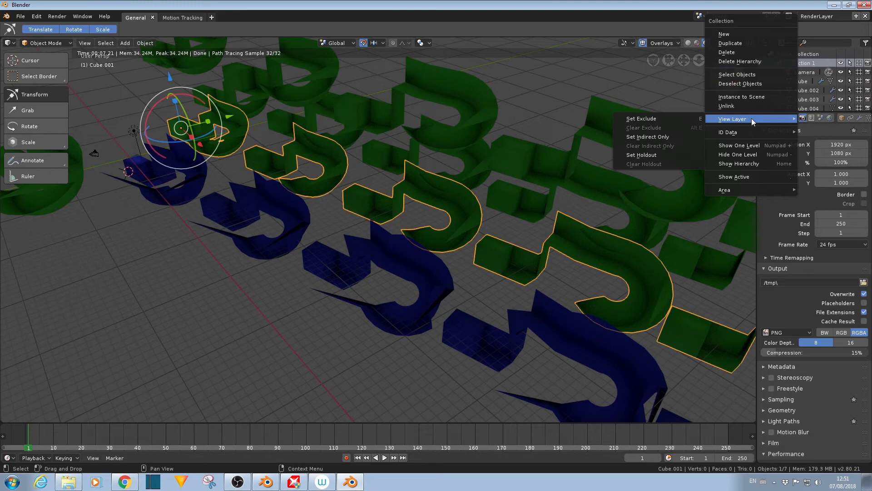
left_click(682, 121)
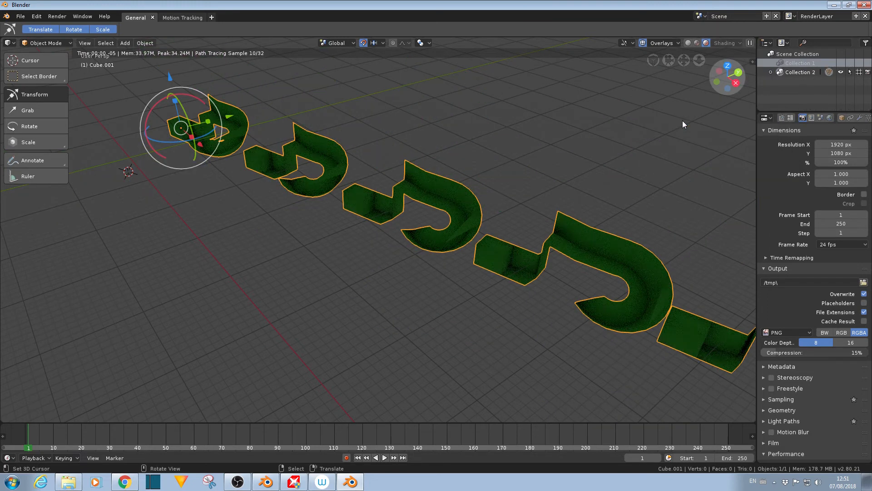
- Bring the excluded Collection 1 back into RenderLayer and view all the meshes from another side
right_click(778, 63)
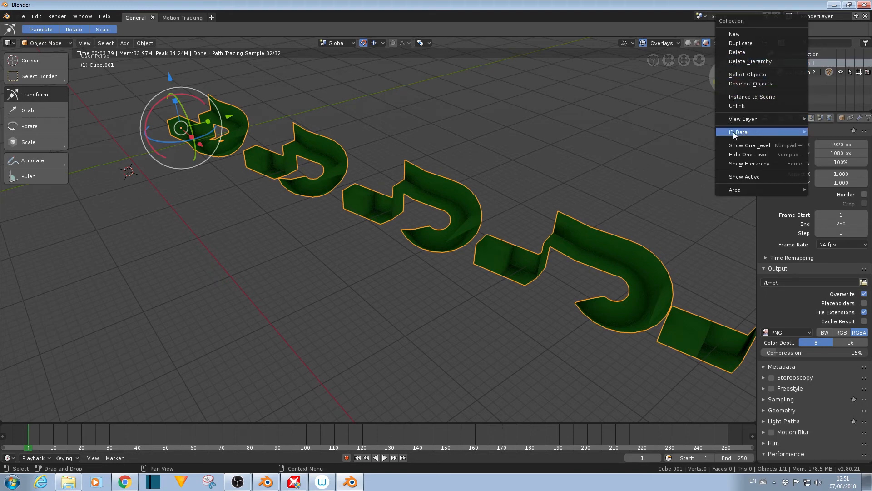
mouse_move(732, 121)
left_click(688, 127)
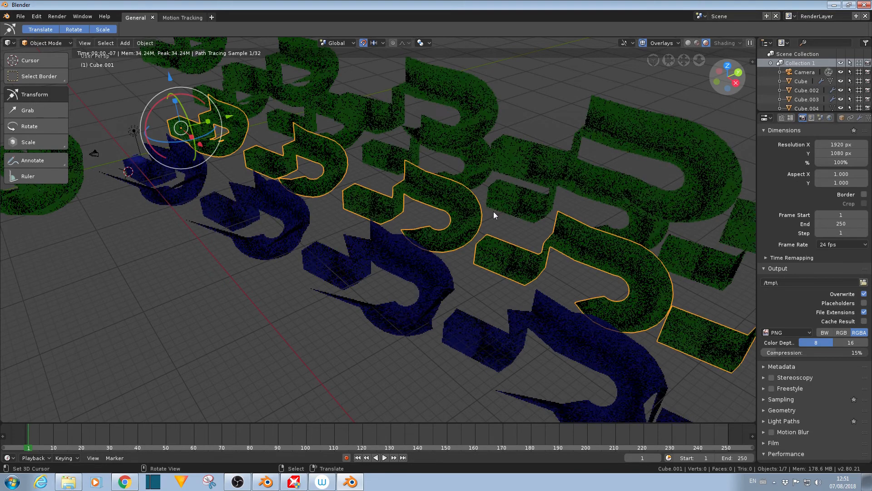
middle_click_drag(352, 263, 451, 272)
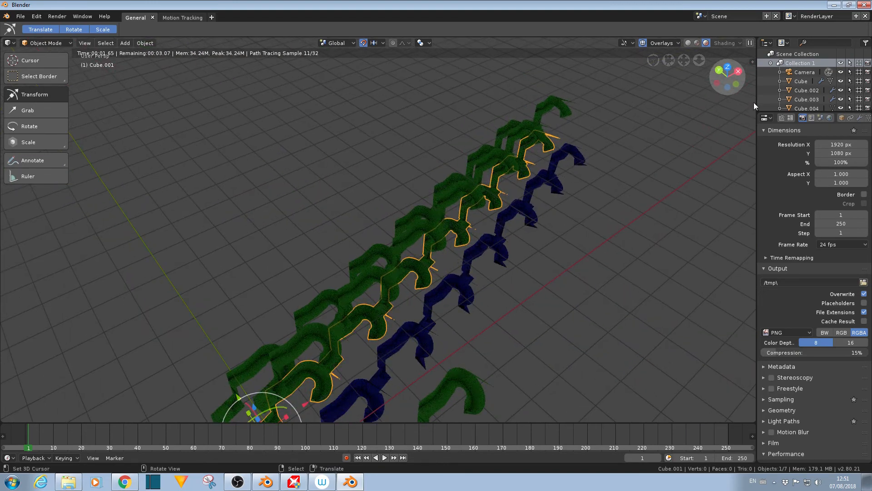
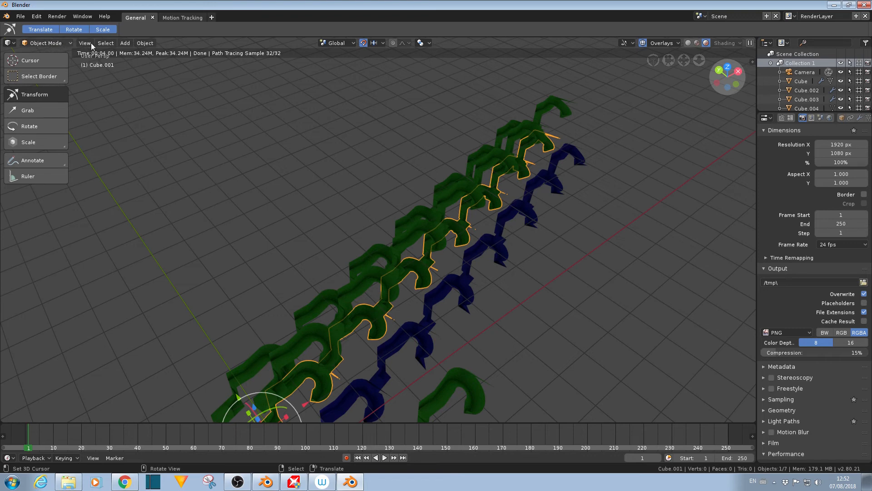
- Add a Grease Pencil object of type Stroke to the scene
left_click(125, 43)
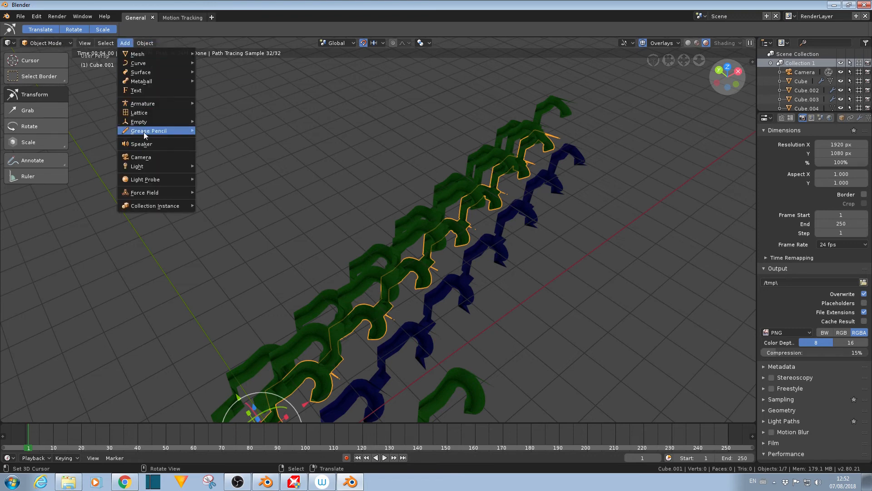
mouse_move(145, 134)
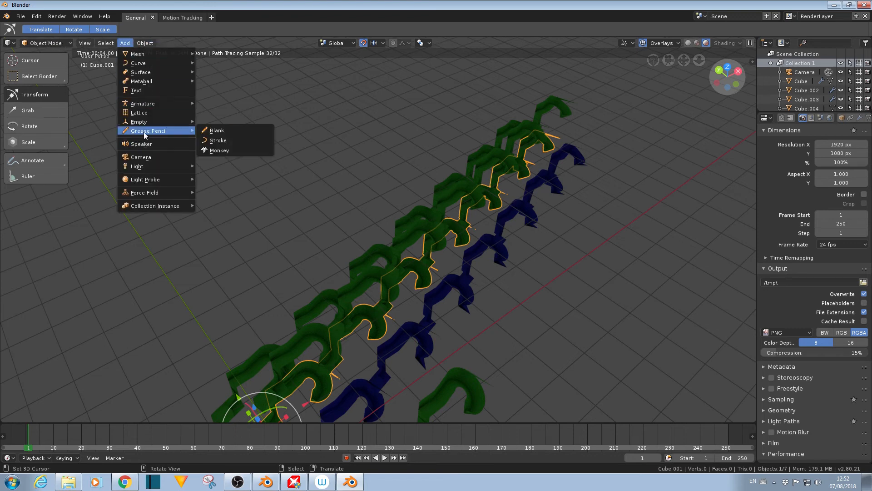
left_click(213, 140)
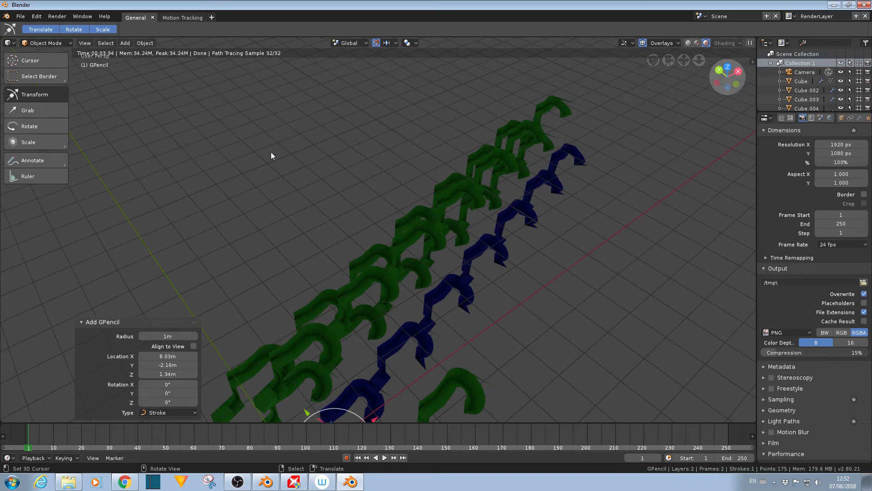
- Try to draw an annotation in the viewport with the Annotate tool while the Grease Pencil object is active
left_click(46, 159)
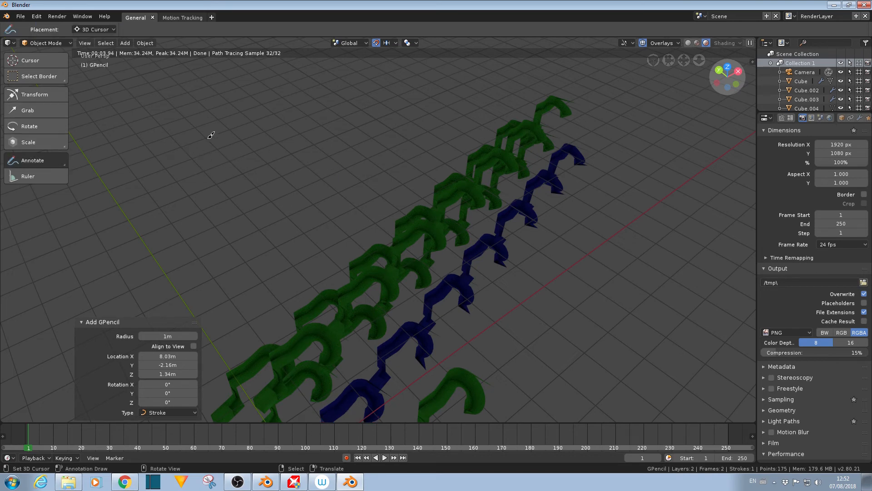
left_click(280, 107)
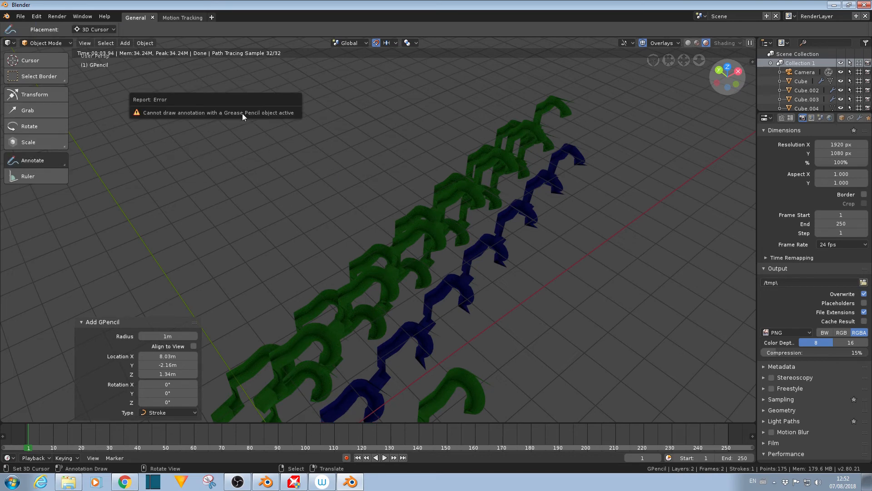
left_click(427, 224)
left_click(403, 213)
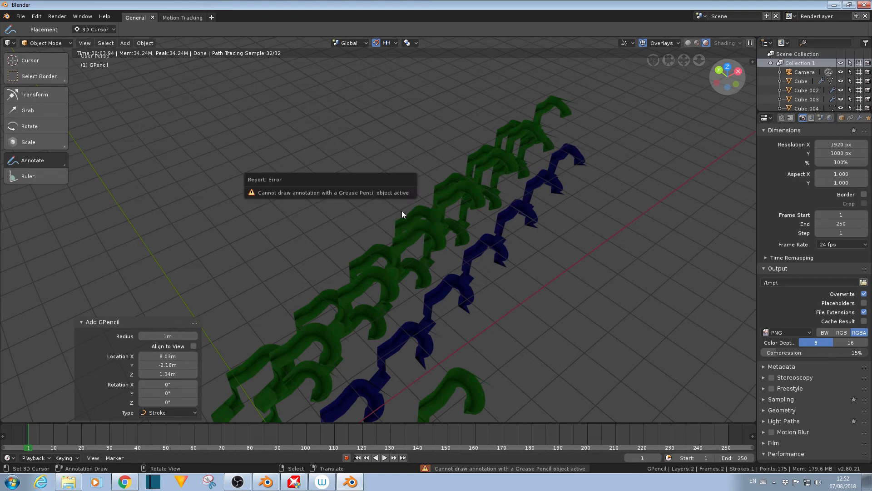
left_click(424, 224)
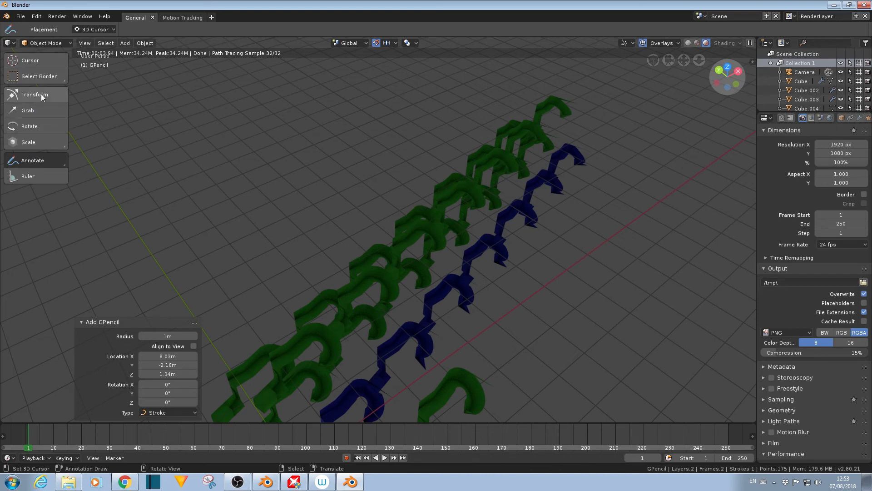
- Leave the Annotate tool for the Cursor tool and switch the Grease Pencil object from Object Mode to Draw mode
left_click(45, 59)
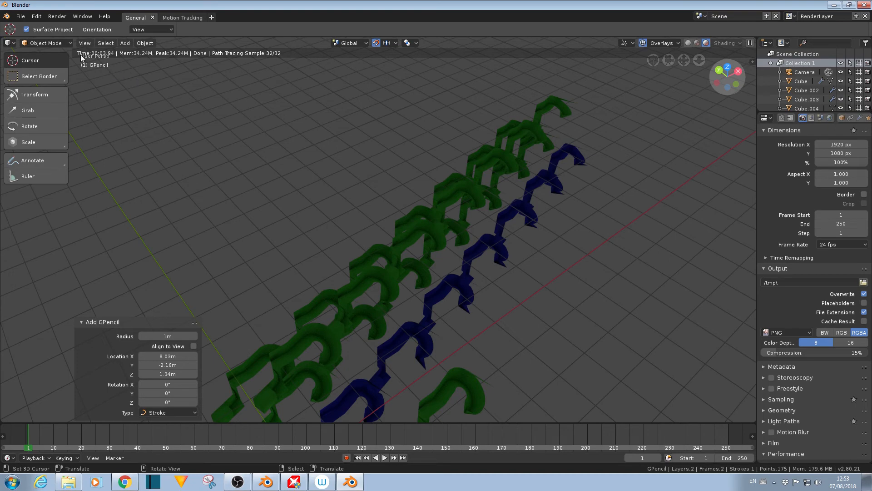
middle_click_drag(239, 162, 211, 149)
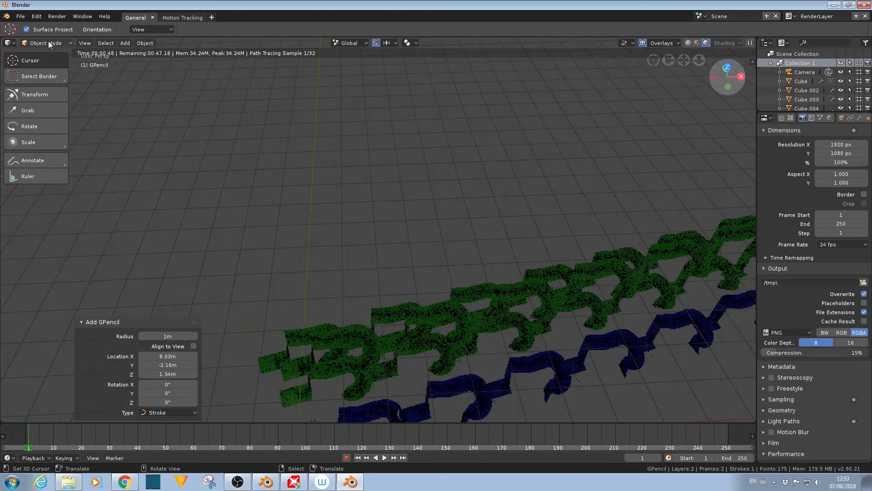
left_click(48, 42)
left_click(51, 84)
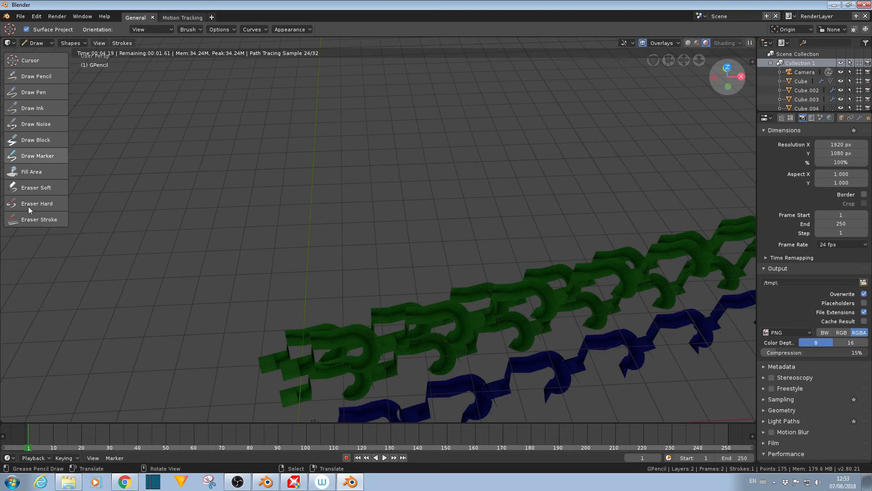
- Sketch a nearly closed, curved outline on the empty grid behind the meshes with the Draw Pencil brush
left_click(35, 77)
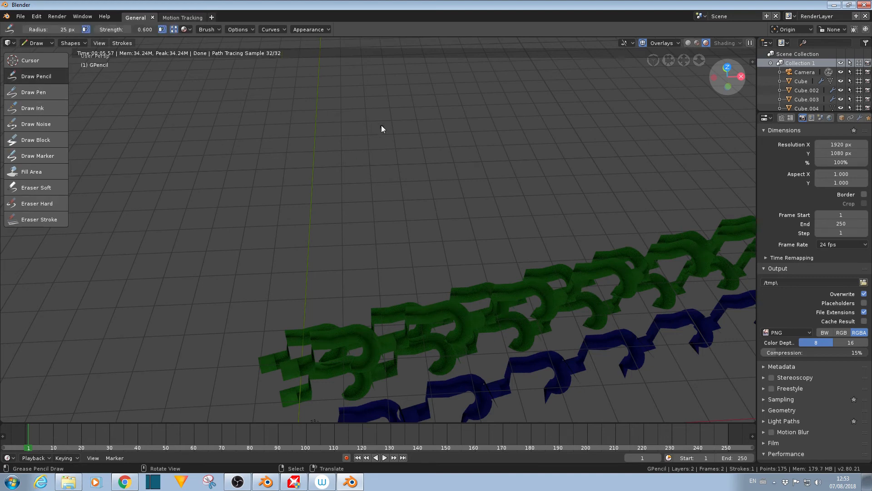
left_click_drag(385, 96, 366, 127)
left_click_drag(424, 149, 388, 102)
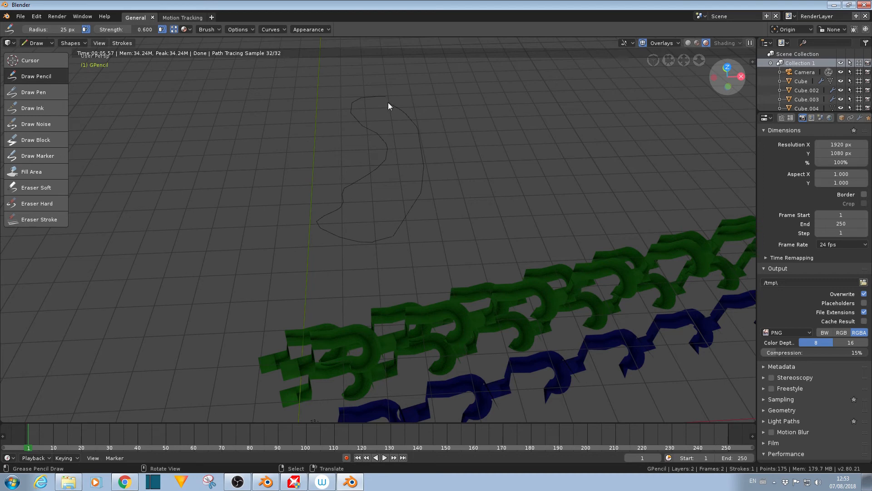
- Apply a Fill Area with the Grey material at the pencil outline
left_click(37, 171)
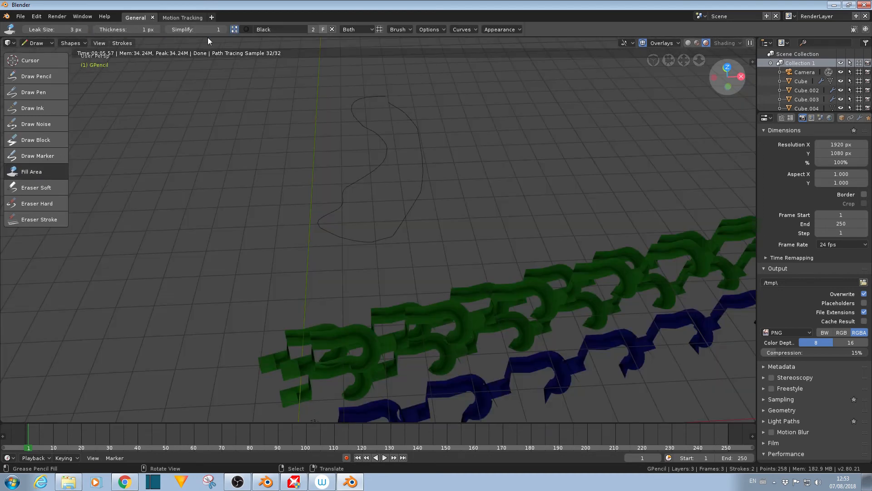
left_click(247, 30)
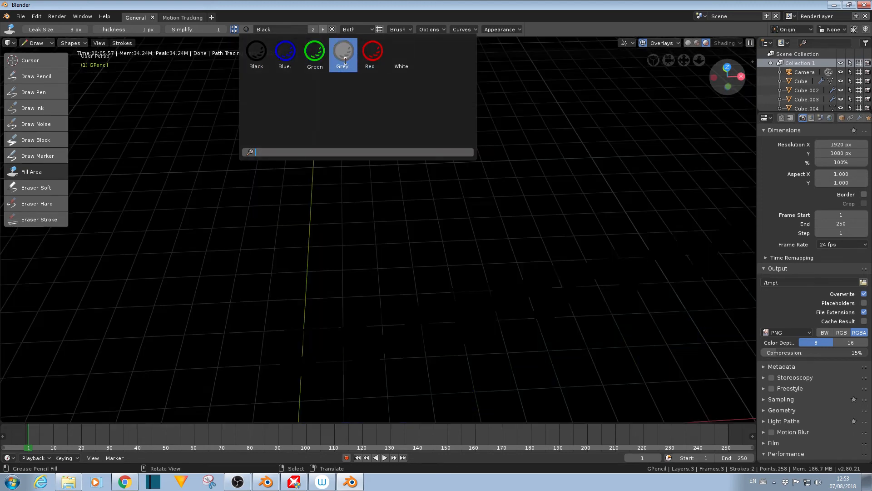
left_click(345, 60)
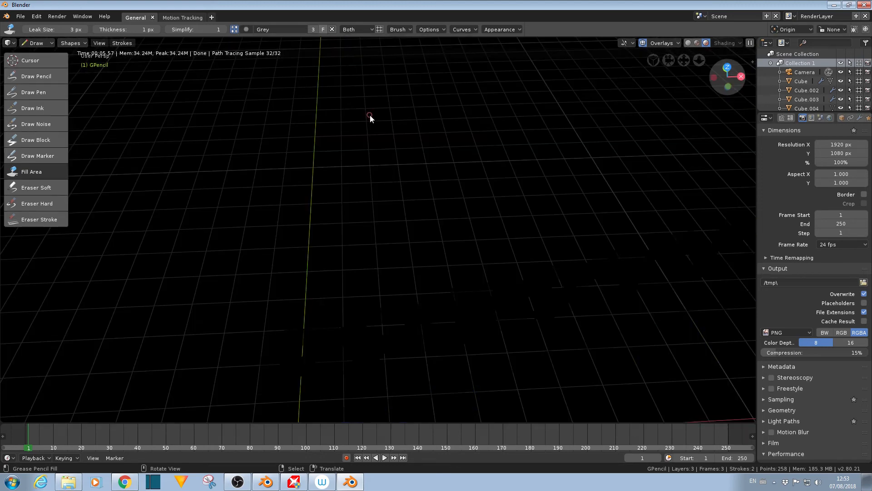
mouse_move(440, 214)
middle_mouse_down()
mouse_move(430, 187)
mouse_move(435, 244)
mouse_move(449, 210)
mouse_move(393, 97)
middle_mouse_up()
left_click(391, 91)
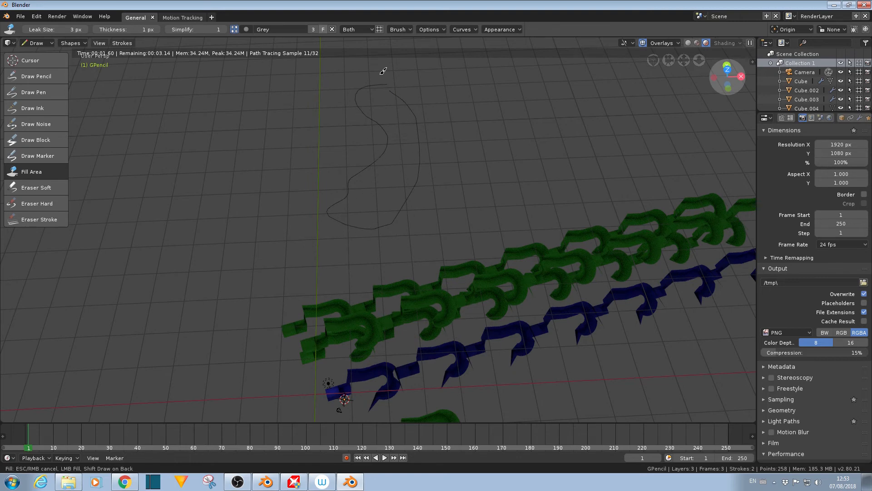
left_click(421, 212)
scroll(391, 179, "down", 5)
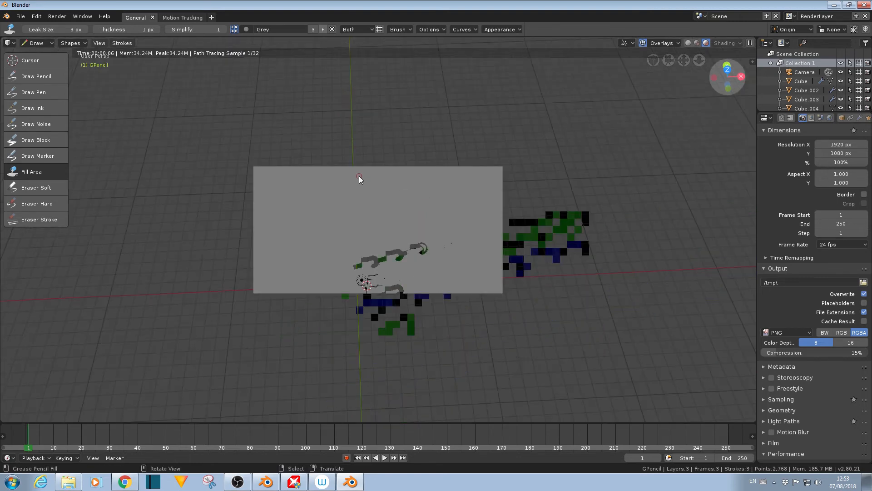
scroll(370, 238, "up", 6)
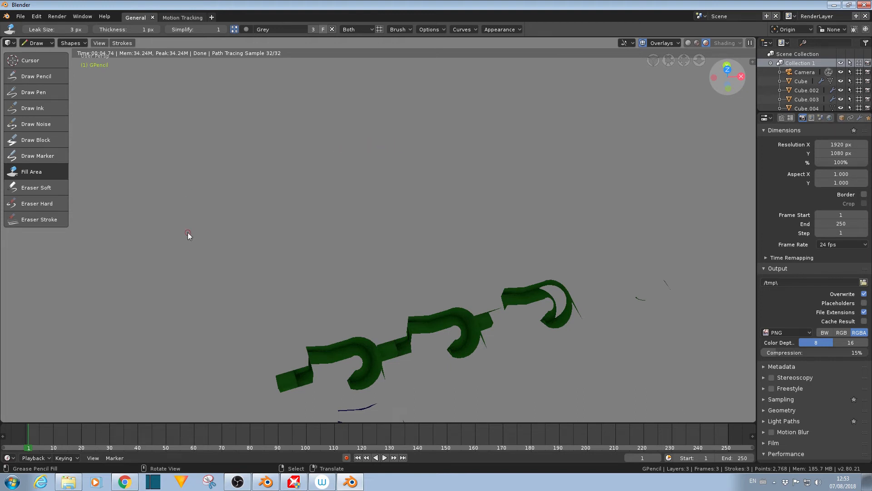
- Draw a zigzag stroke over the grey fill with the Draw Noise brush
scroll(182, 150, "down", 4)
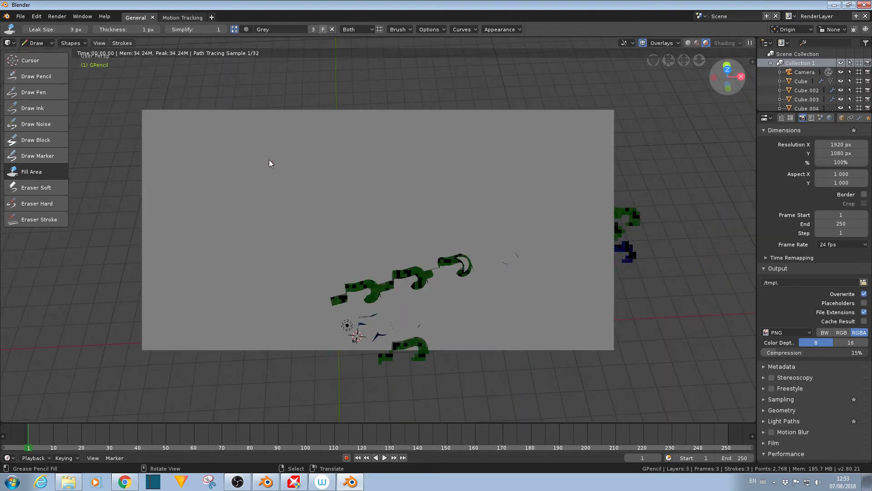
left_click(45, 124)
mouse_move(369, 150)
left_mouse_down()
mouse_move(330, 203)
mouse_move(310, 202)
left_mouse_up()
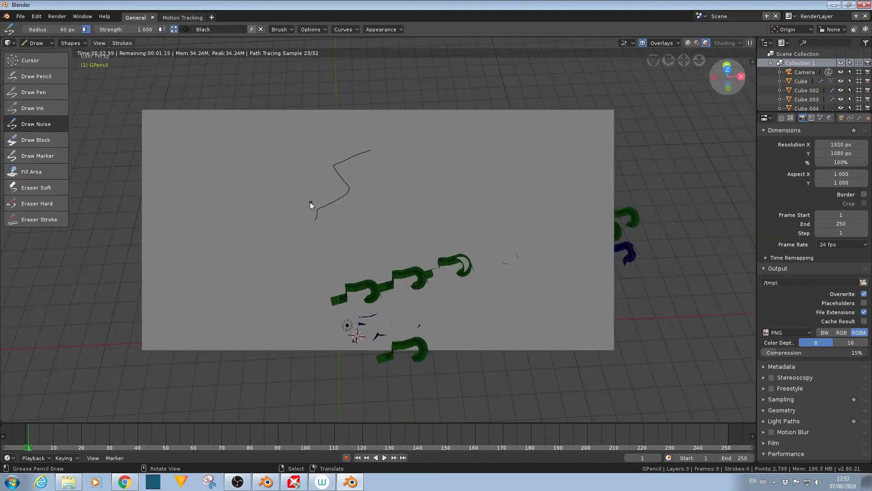
- Set the Draw Noise brush radius to 138 px and draw a second zigzag stroke beside the first
left_click(284, 34)
left_click_drag(296, 59, 319, 58)
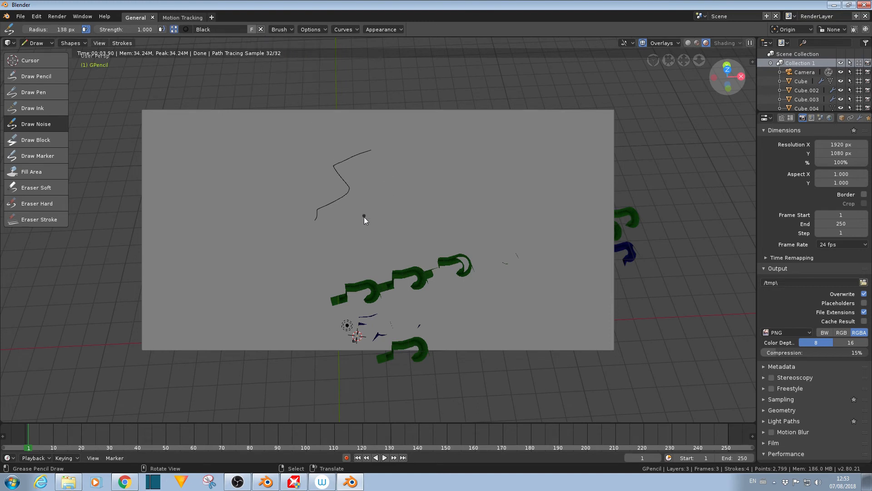
scroll(383, 214, "up", 3)
left_click_drag(427, 125, 350, 244)
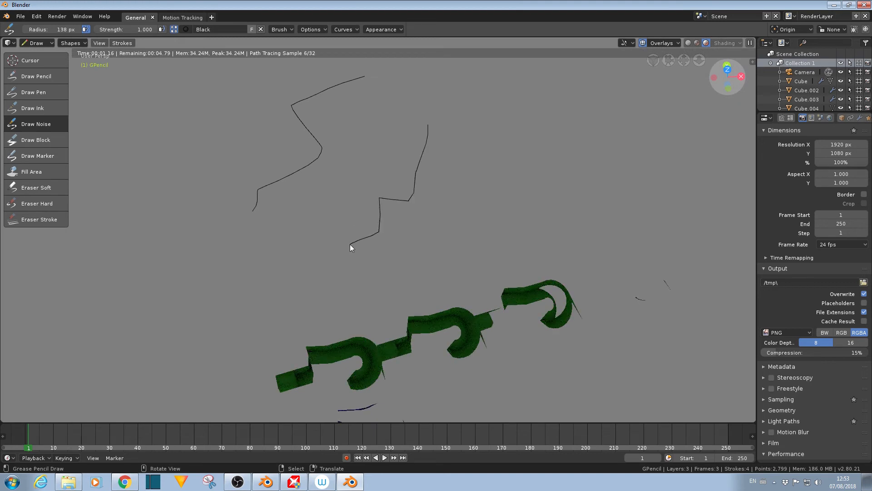
- Draw connecting strokes across the second zigzag with the Draw Noise brush to form a nearly closed loop
left_click(283, 28)
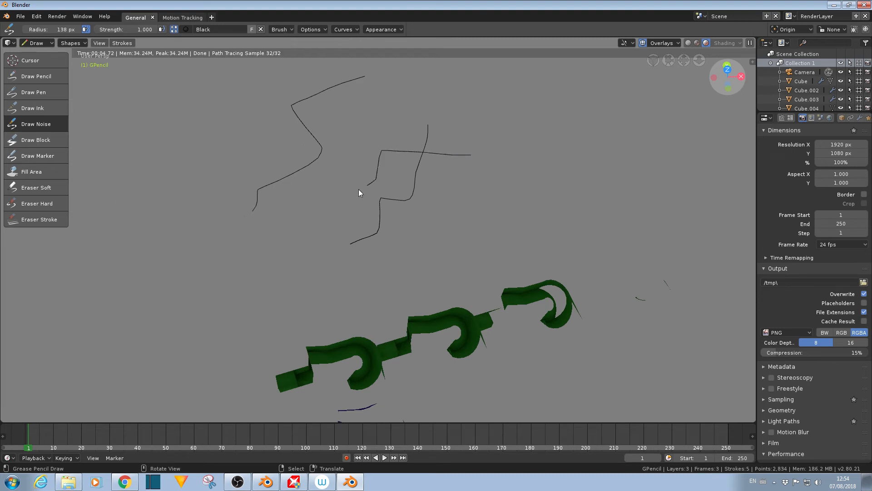
left_click_drag(358, 189, 459, 207)
scroll(427, 252, "up", 5)
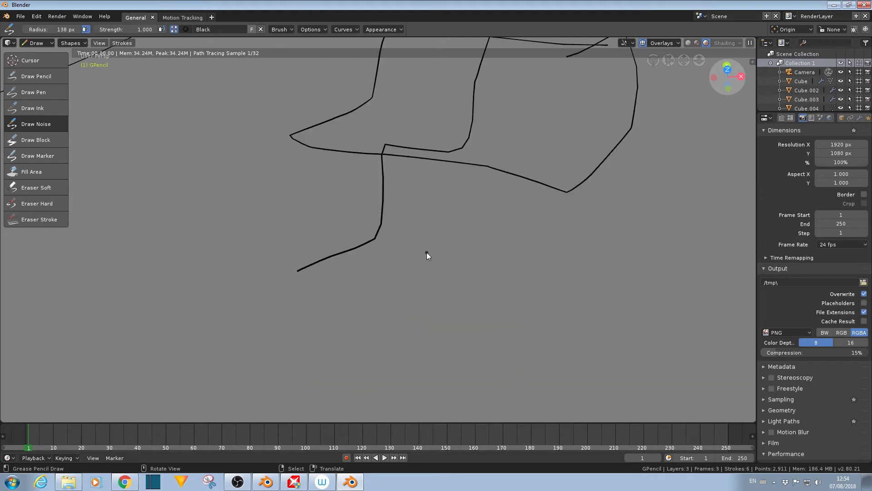
scroll(428, 250, "up", 3)
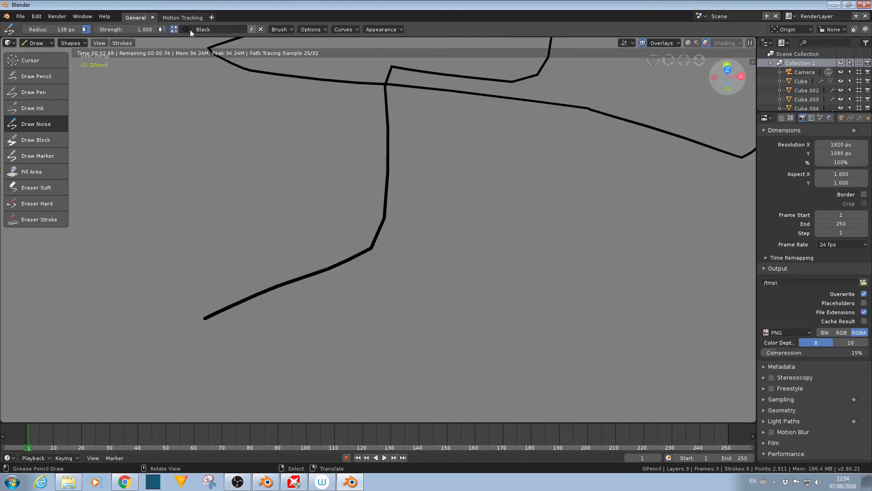
- Browse the stroke materials available for the Draw Noise brush
left_click(201, 30)
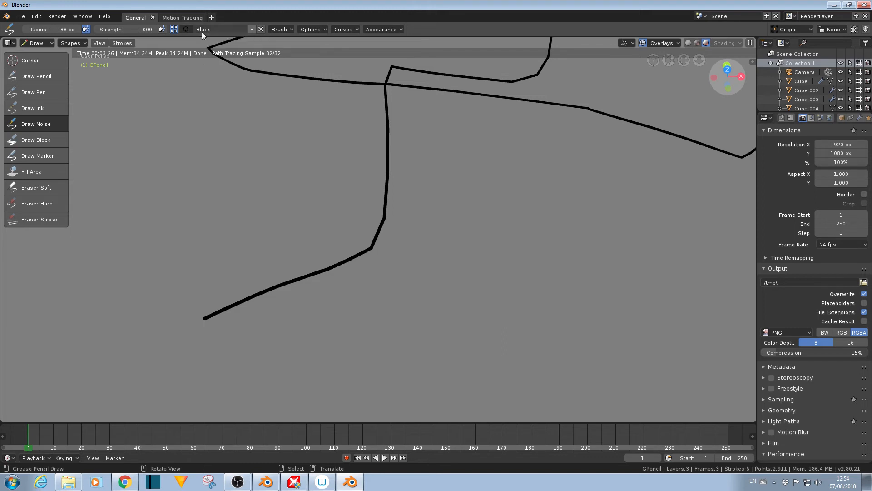
left_click(186, 29)
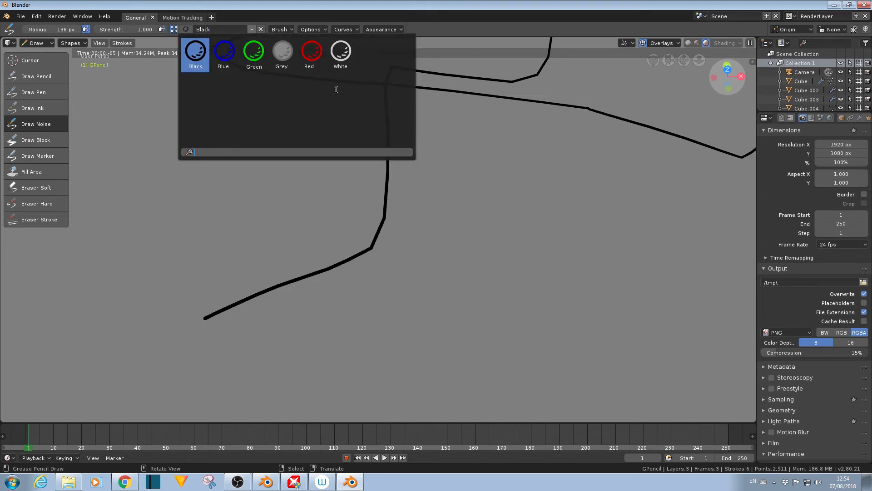
key("Down")
key("Down")
key("Down")
key("Down")
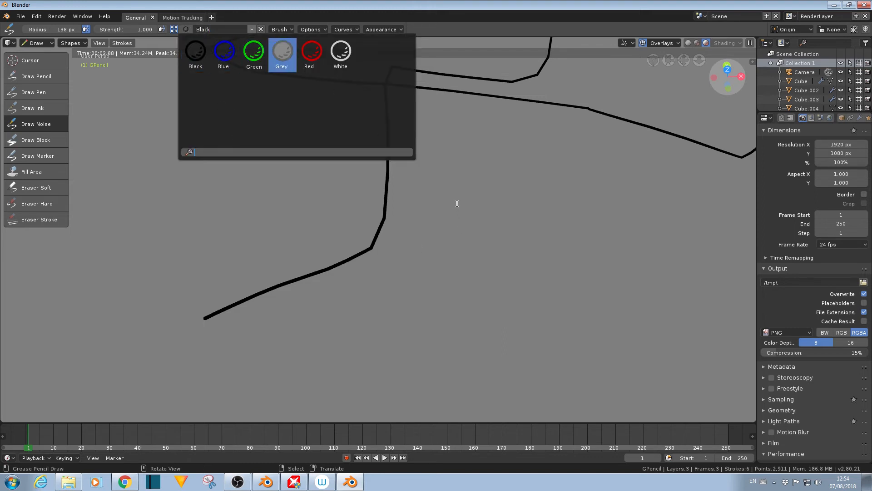
key("Down")
key("Return")
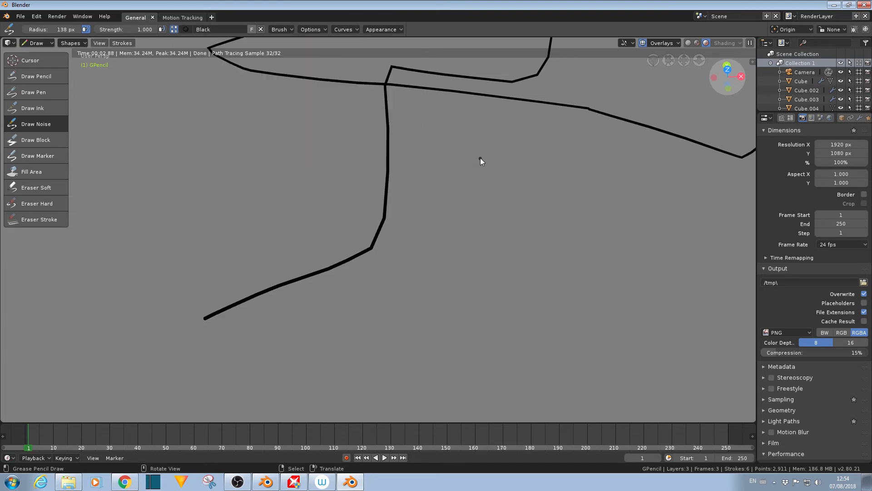
- Draw a curved line ending in a small looped scribble below the thick zigzag, and apply a Grey Fill Area beside the scribble
left_click_drag(473, 219, 513, 225)
mouse_move(471, 245)
left_mouse_down()
mouse_move(424, 202)
mouse_move(345, 332)
left_mouse_up()
left_click_drag(288, 322, 264, 347)
left_click_drag(313, 359, 293, 364)
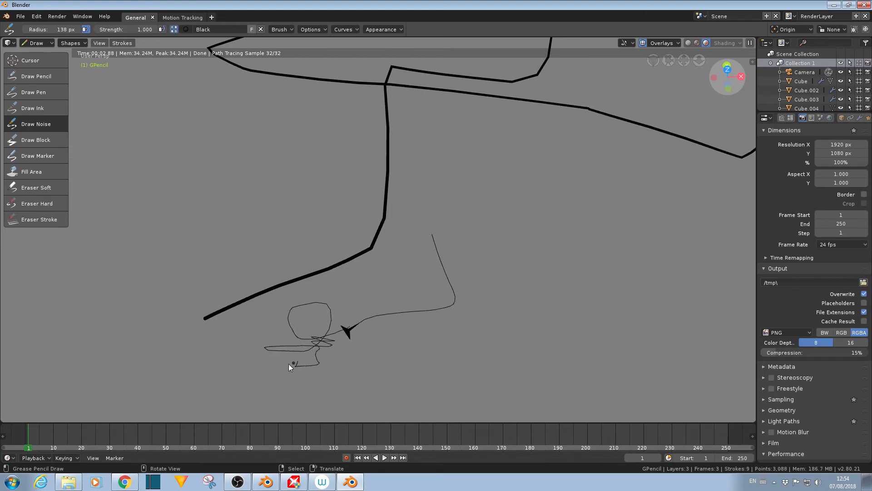
left_click(40, 172)
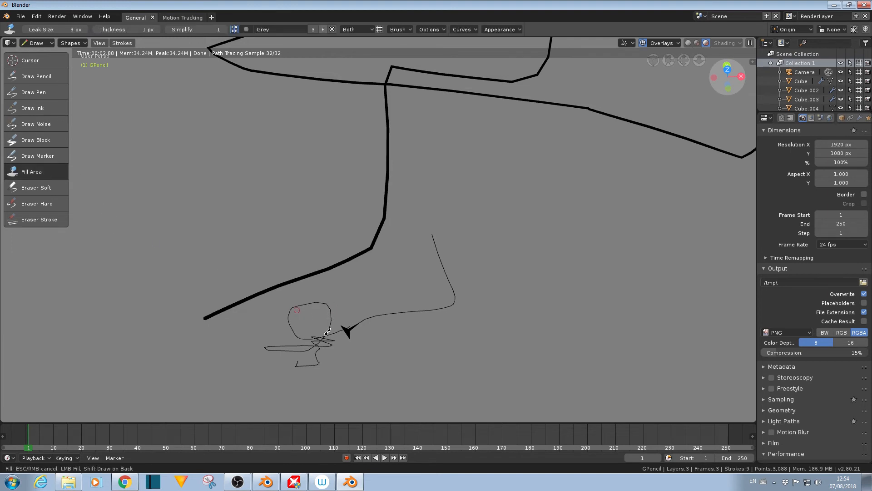
left_click(349, 337)
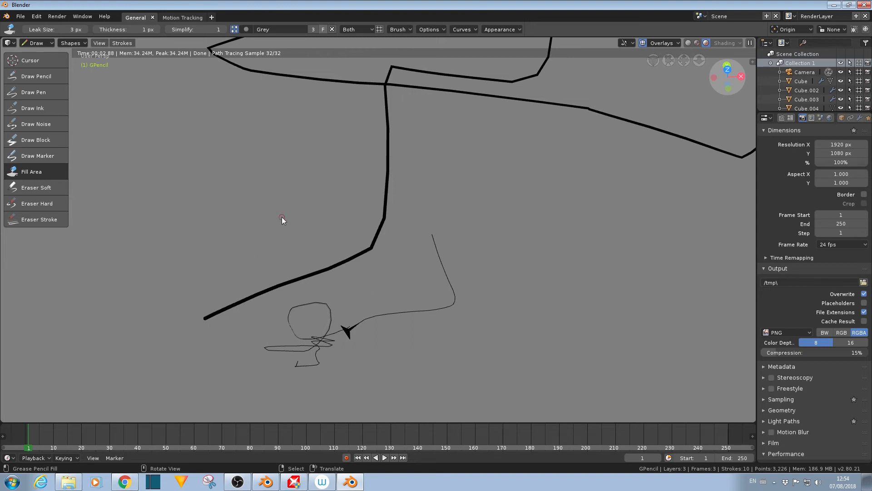
- Examine from several angles and distances how the pencil strokes and grey fill sit in 3D space relative to the meshes
scroll(322, 240, "down", 8)
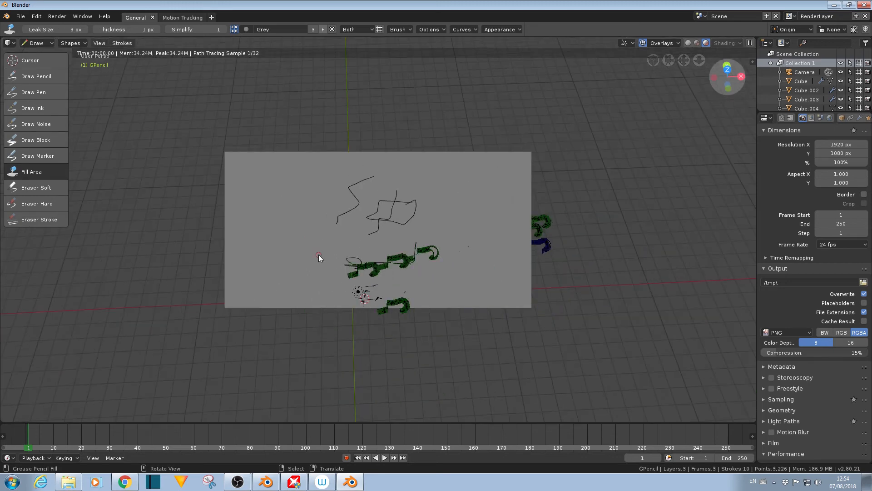
mouse_move(440, 307)
middle_mouse_down()
mouse_move(352, 269)
mouse_move(331, 245)
mouse_move(391, 255)
mouse_move(443, 307)
middle_mouse_up()
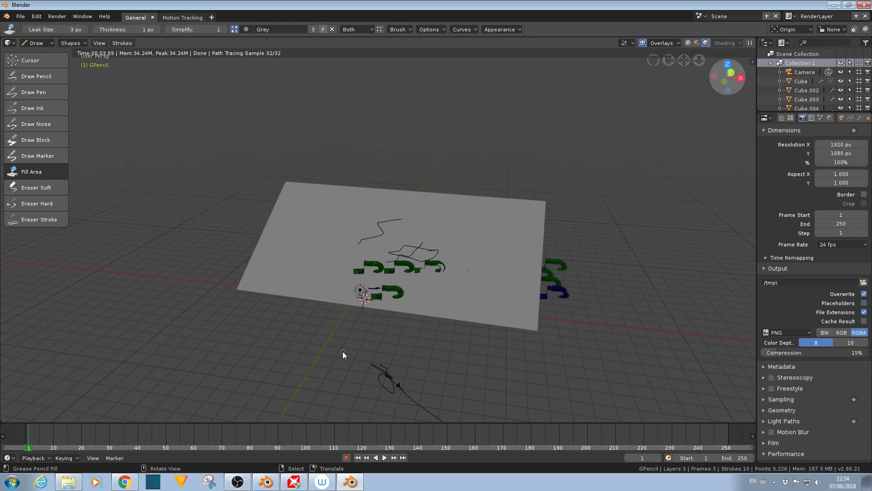
scroll(342, 351, "down", 3)
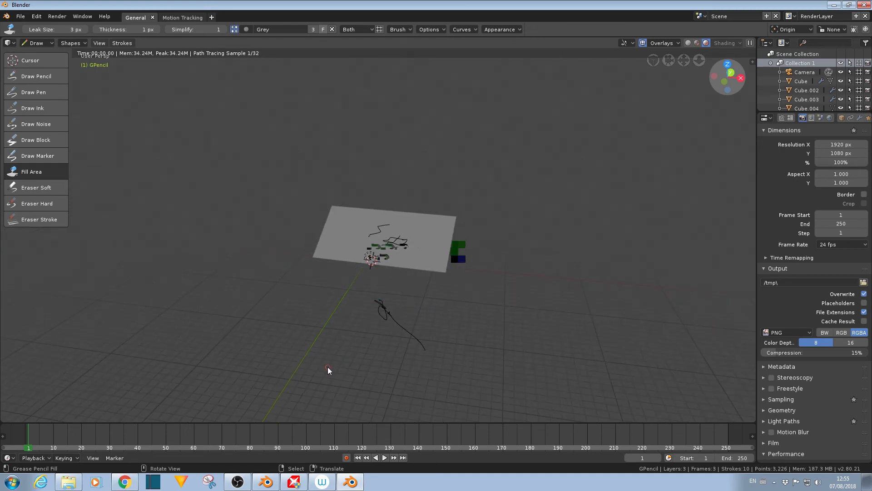
scroll(323, 369, "up", 5)
scroll(321, 371, "up", 2)
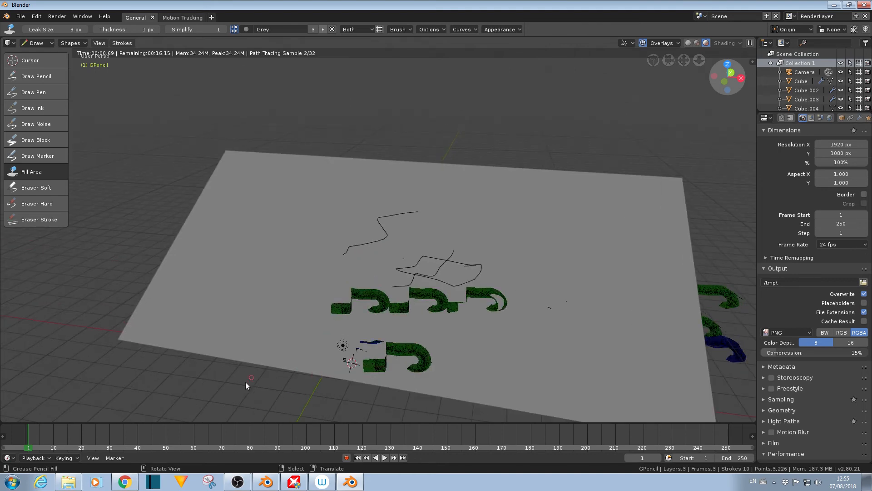
middle_click_drag(247, 381, 261, 395)
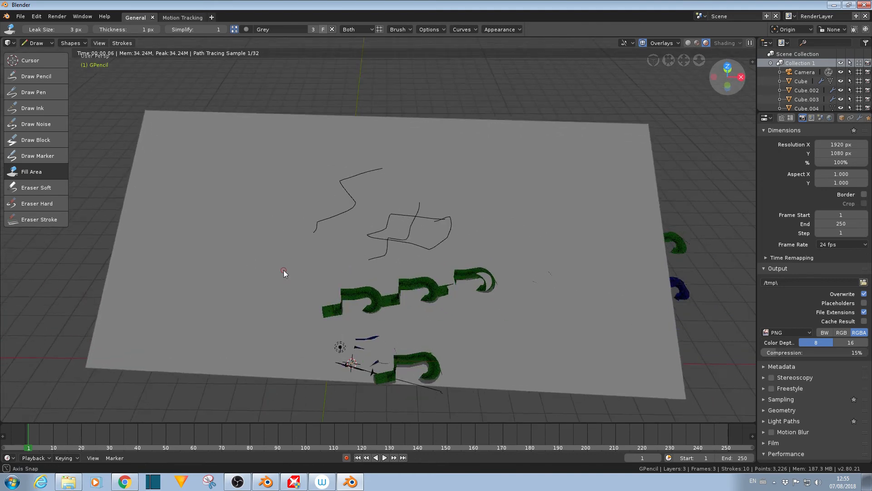
middle_click_drag(284, 269, 288, 298)
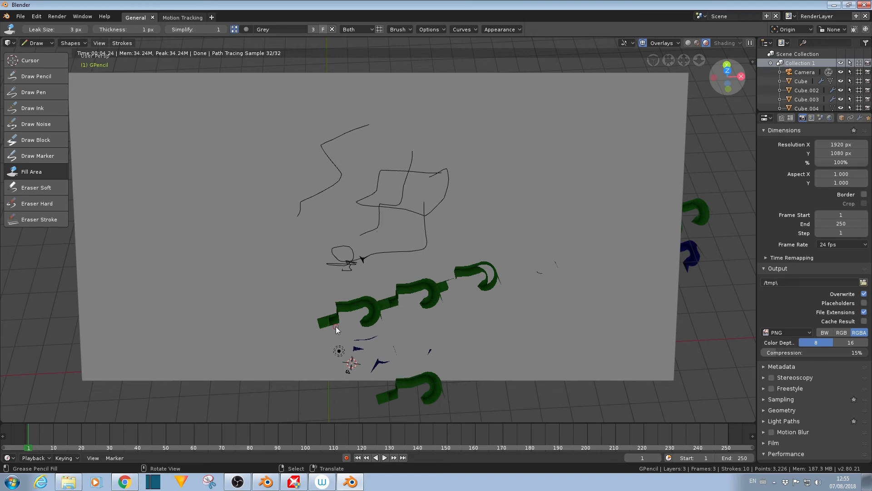
middle_click_drag(336, 326, 334, 325)
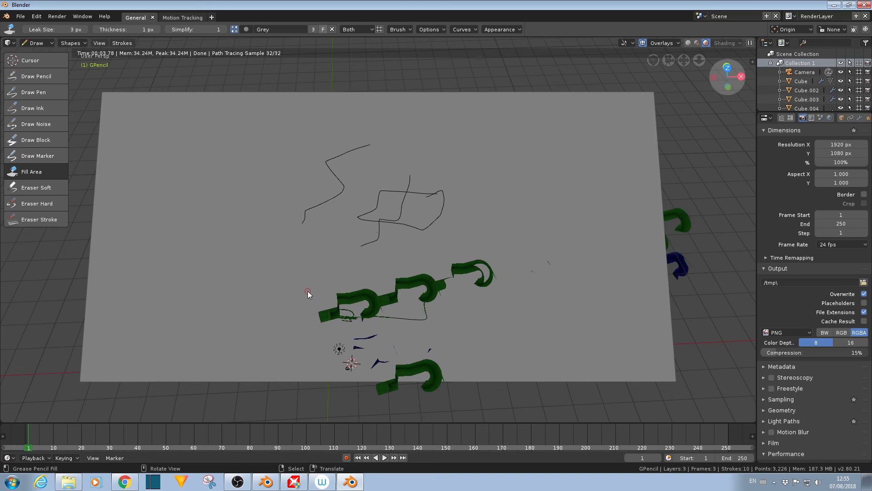
scroll(306, 292, "down", 4)
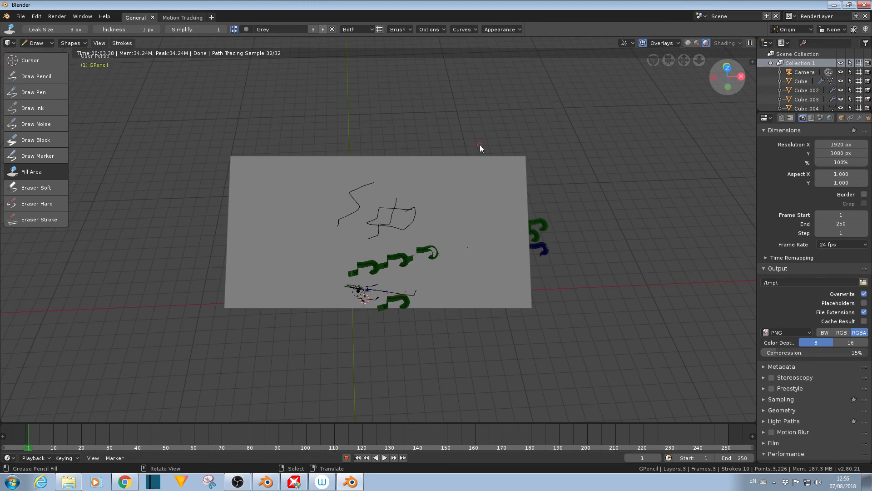
scroll(478, 144, "down", 4)
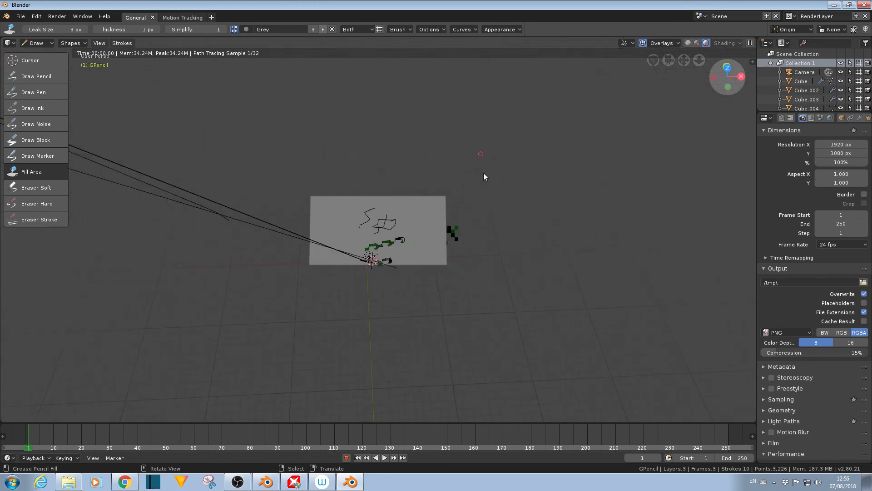
scroll(484, 188, "up", 6)
mouse_move(480, 182)
middle_mouse_down()
mouse_move(486, 272)
mouse_move(464, 224)
mouse_move(468, 176)
middle_mouse_up()
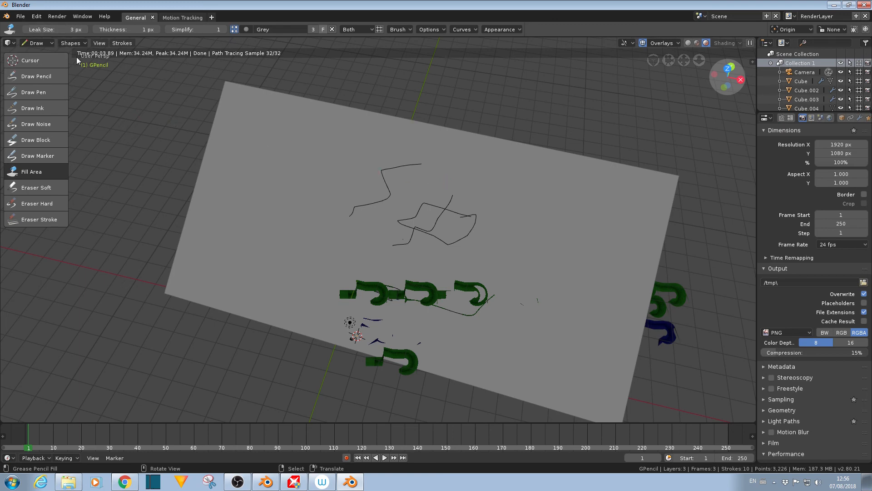
- Switch the Grease Pencil object to Sculpt Mode and pull the first zigzag's lower corner and the nearby loop with the Grab brush
left_click(43, 44)
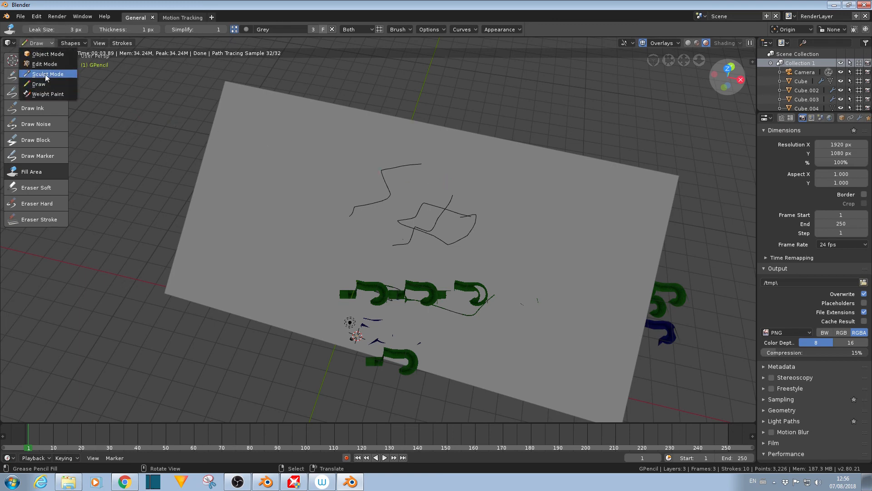
left_click(46, 75)
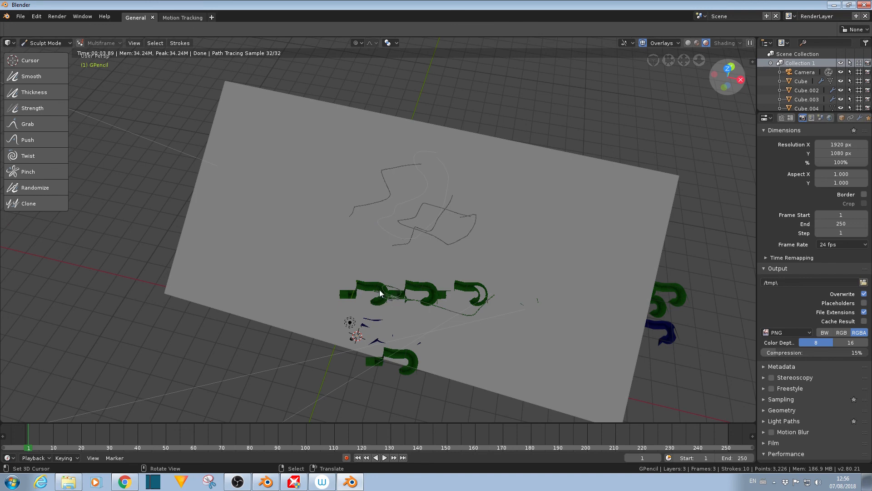
left_click(27, 123)
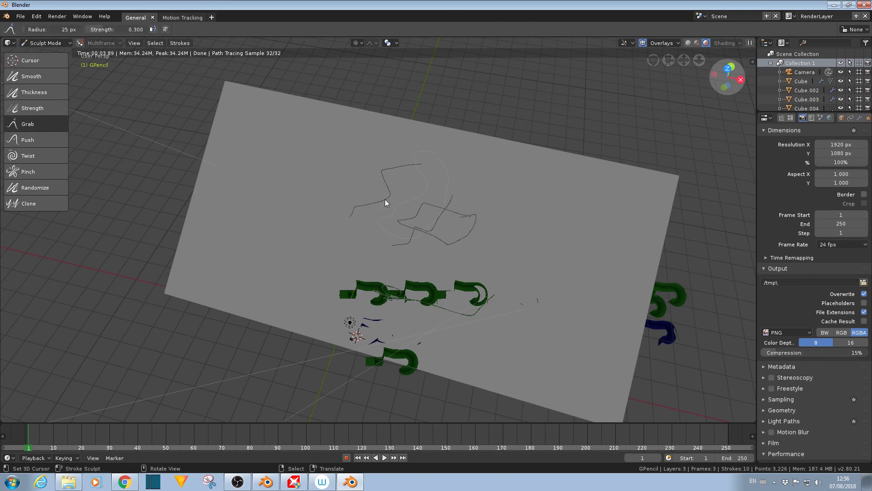
left_click_drag(385, 200, 377, 203)
left_click_drag(422, 226, 422, 224)
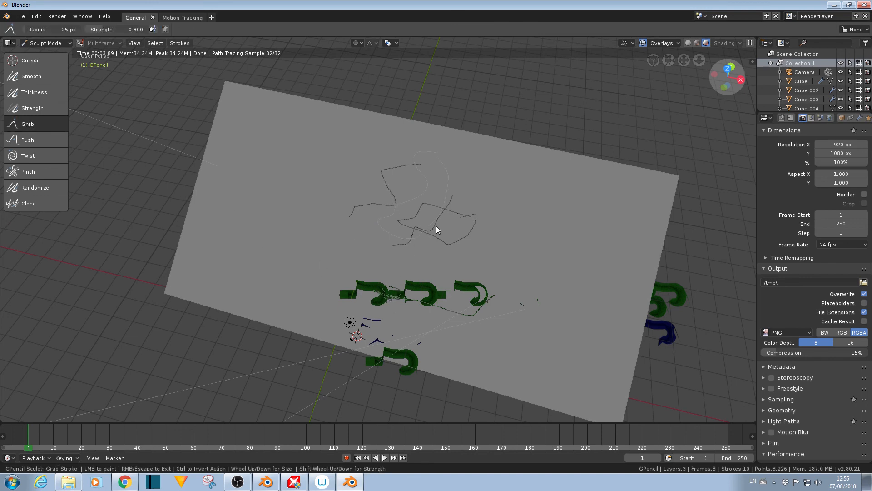
mouse_move(483, 236)
left_mouse_down()
mouse_move(512, 127)
mouse_move(464, 231)
mouse_move(447, 235)
mouse_move(456, 236)
left_mouse_up()
- Sculpt the looped outline's strokes with the Twist brush at 50 px radius and 0.500 strength
left_click(63, 158)
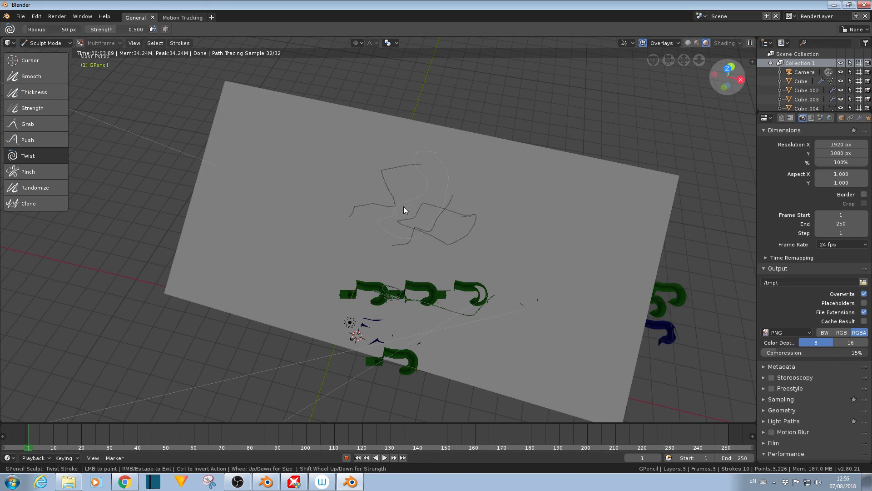
scroll(469, 245, "up", 6)
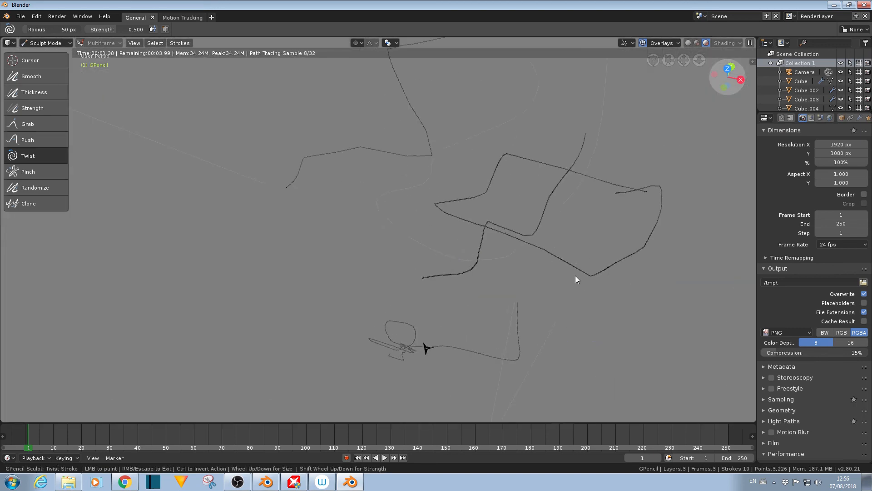
mouse_move(557, 277)
left_mouse_down()
mouse_move(566, 240)
mouse_move(558, 236)
left_mouse_up()
mouse_move(548, 231)
left_mouse_down()
mouse_move(541, 228)
mouse_move(581, 209)
left_mouse_up()
left_click_drag(627, 187, 531, 227)
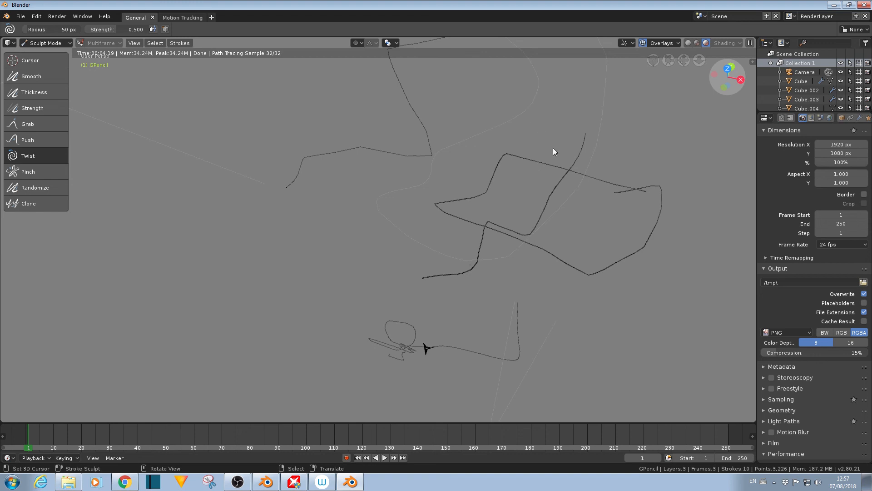
scroll(620, 260, "down", 6)
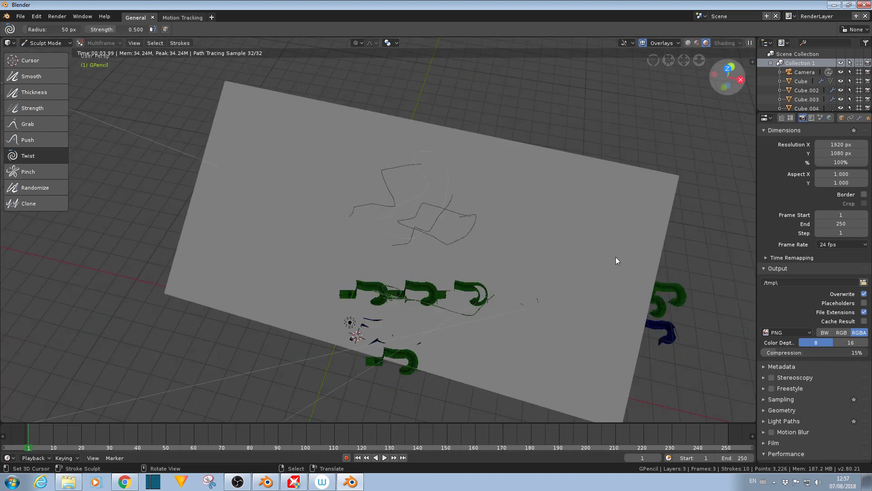
middle_click_drag(615, 257, 636, 245)
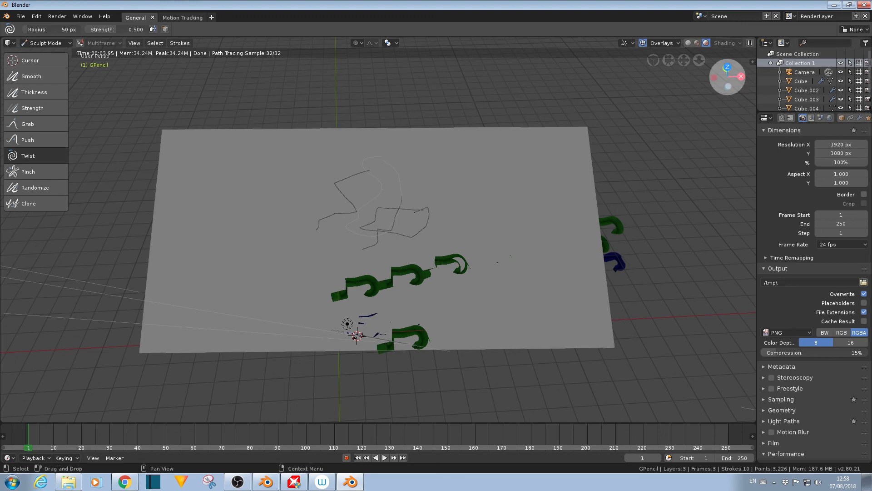
- Quit both the 2.80 and 2.79 sessions without saving the changes
left_click(865, 6)
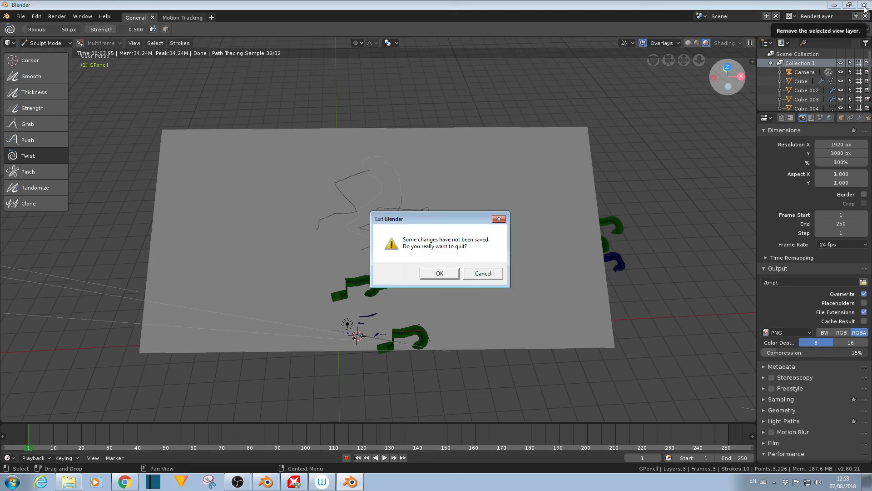
left_click(440, 274)
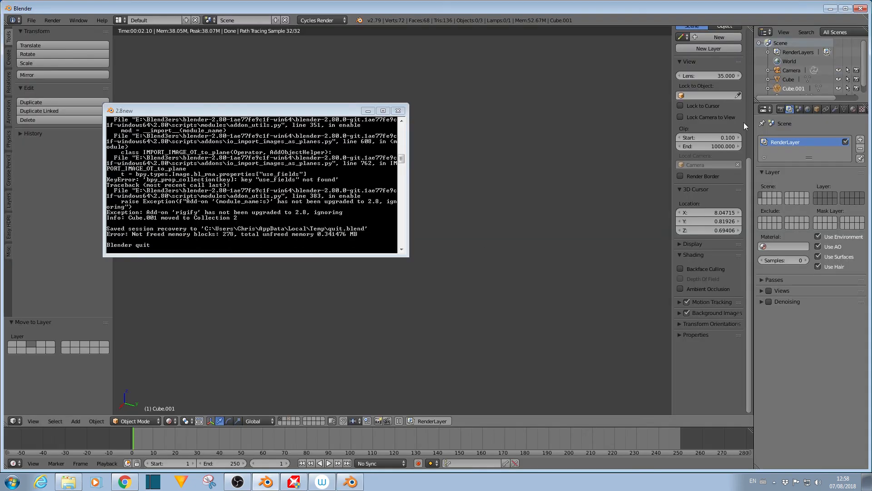
left_click(861, 8)
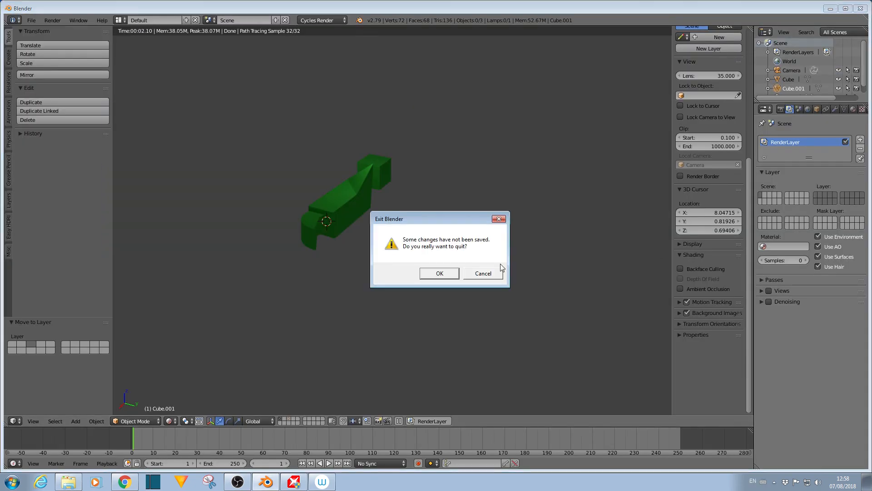
left_click(453, 268)
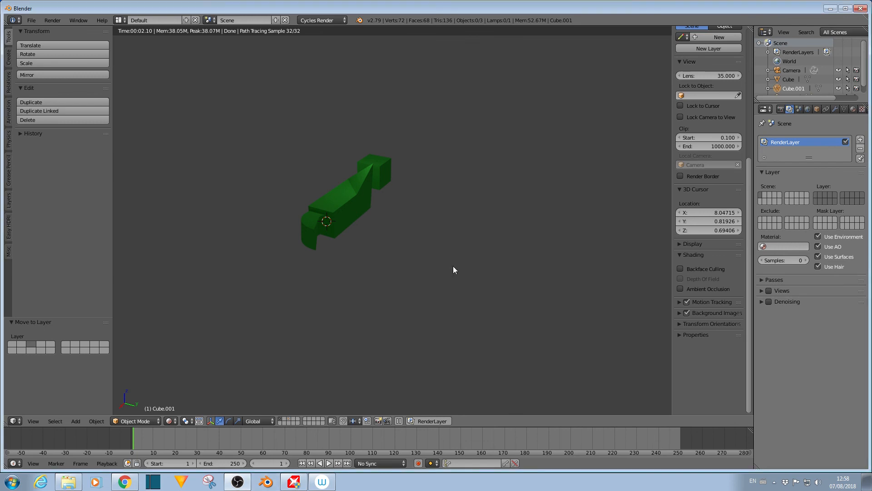